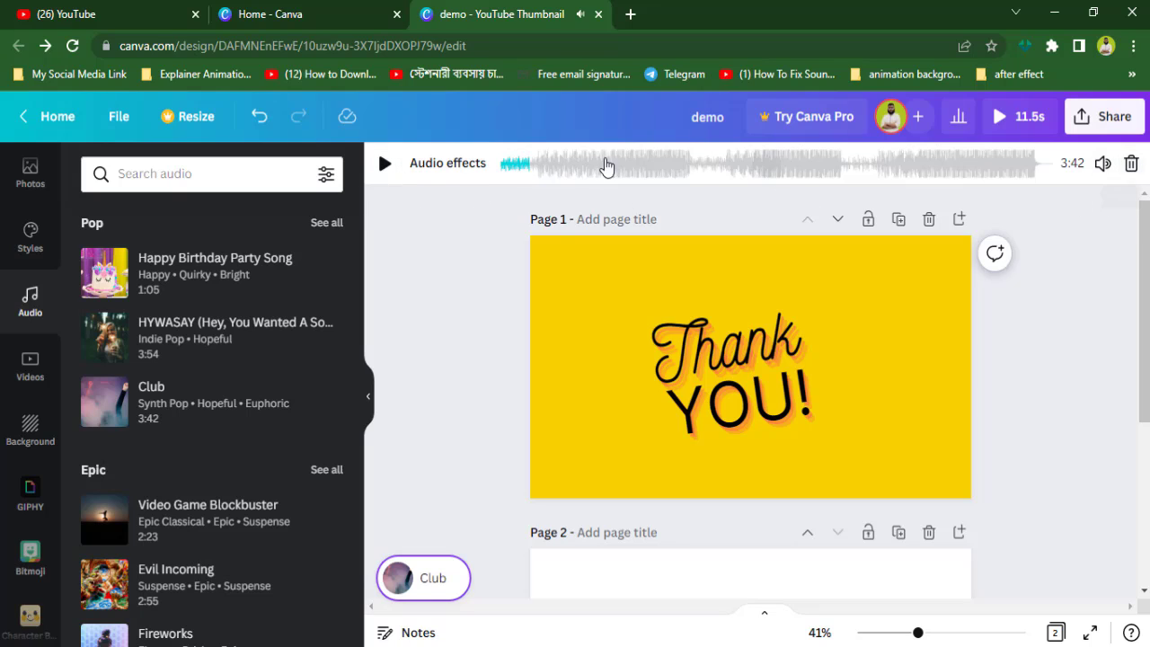
- Delete the Club audio track from the design and browse the other songs in the audio library
left_click(1132, 164)
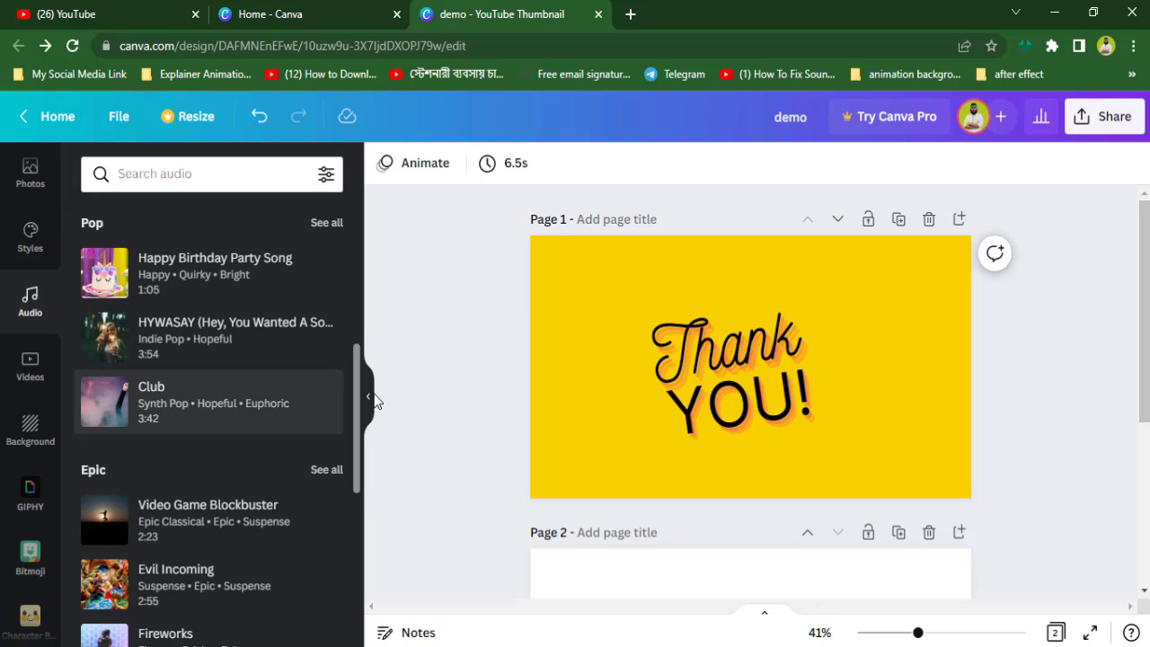
left_click_drag(359, 372, 374, 538)
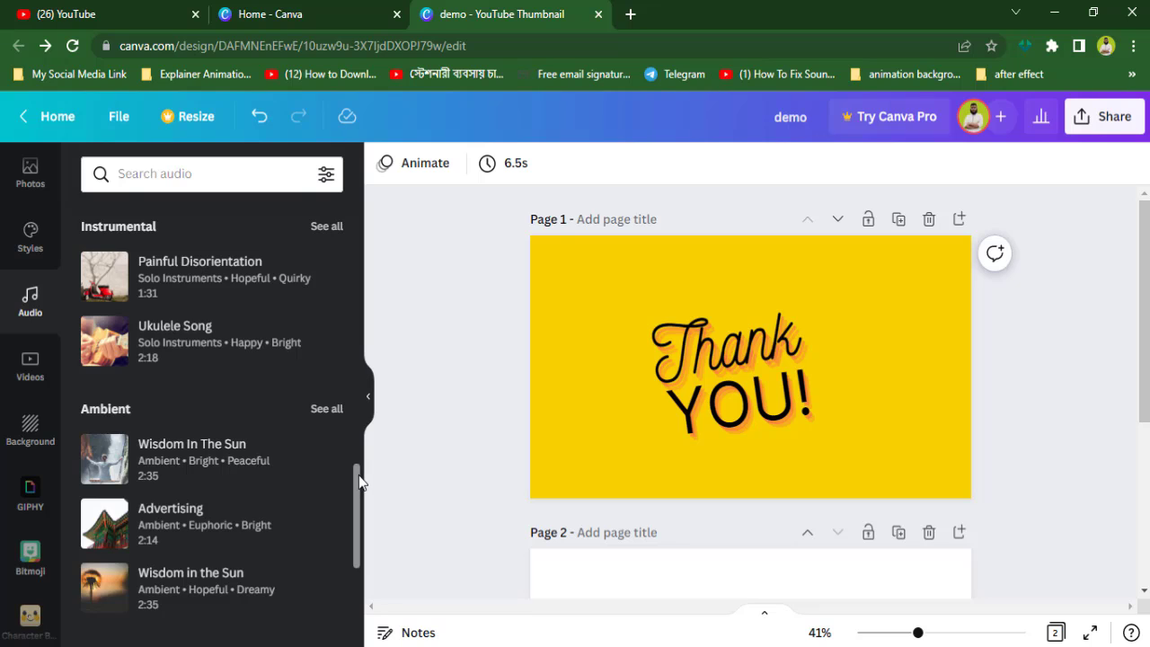
left_click_drag(359, 482, 359, 398)
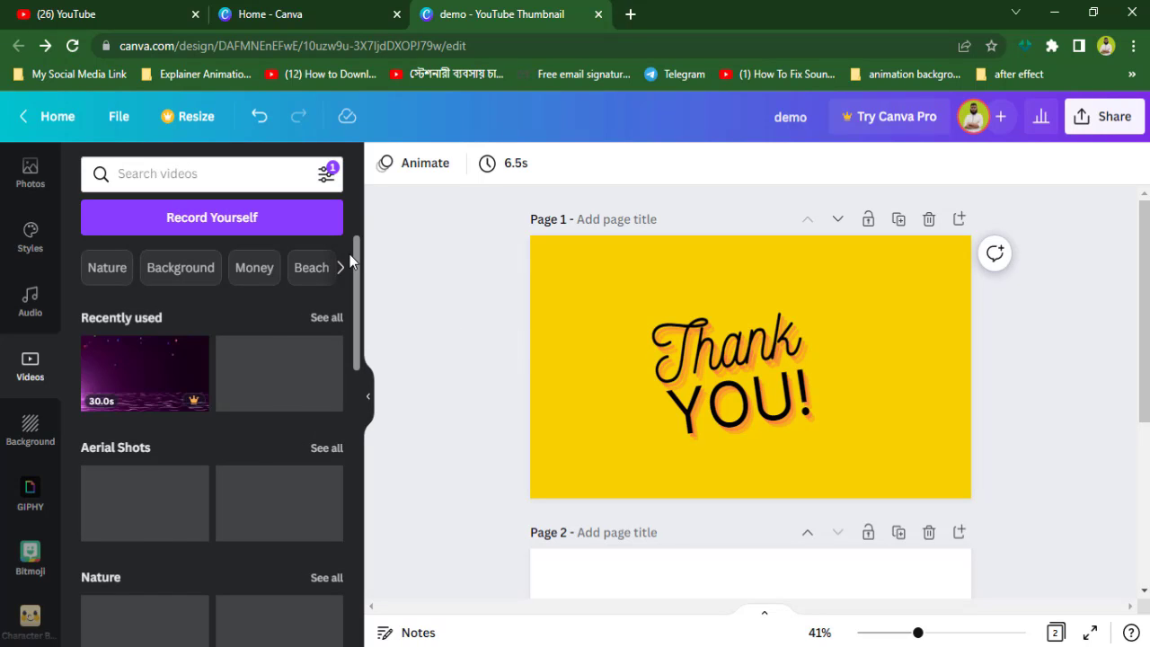
- Add the 29.0s orange bokeh lights video from the Backgrounds video category to page 1
left_click_drag(357, 258, 365, 538)
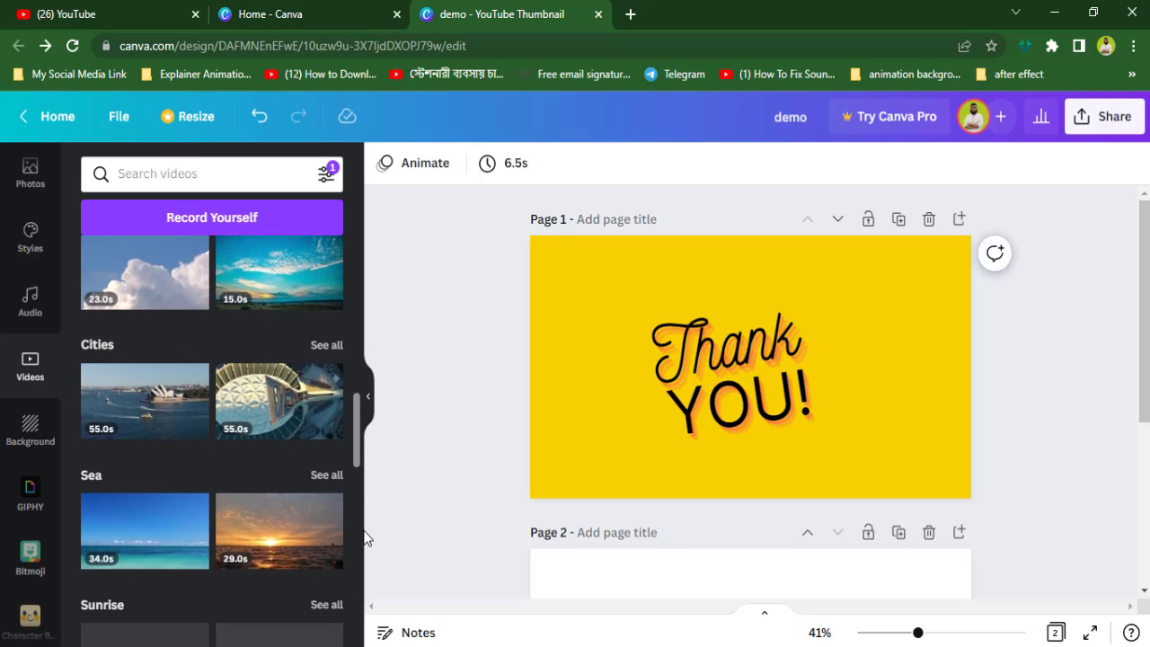
left_click_drag(356, 427, 357, 496)
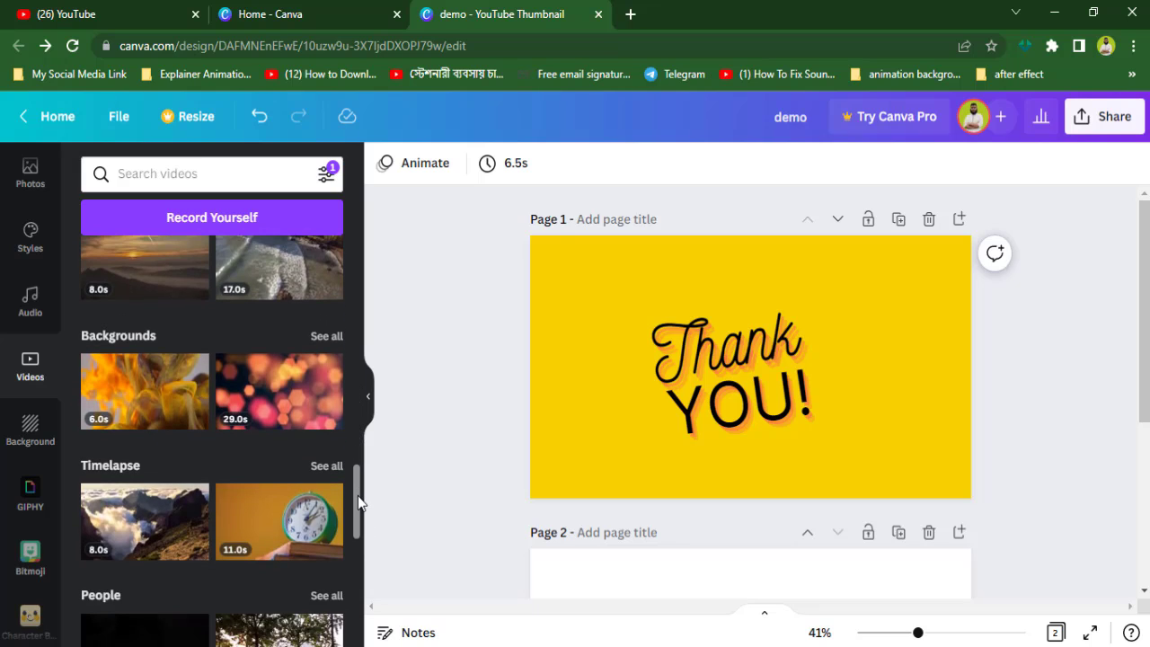
left_click(326, 337)
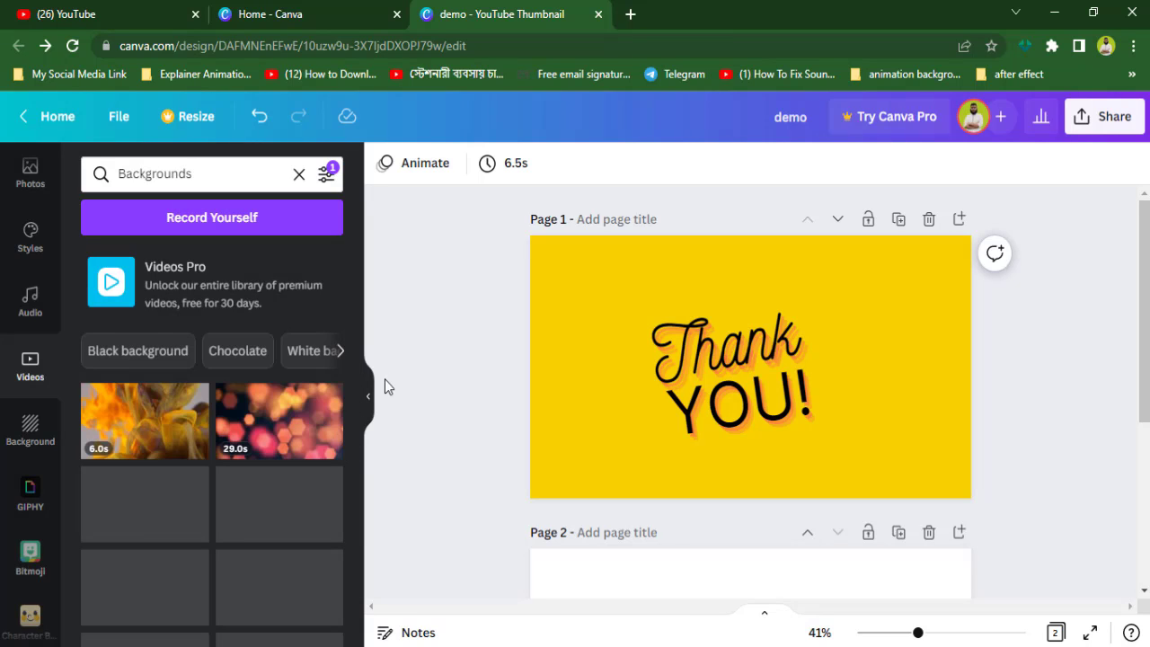
scroll(235, 440, "down", 1)
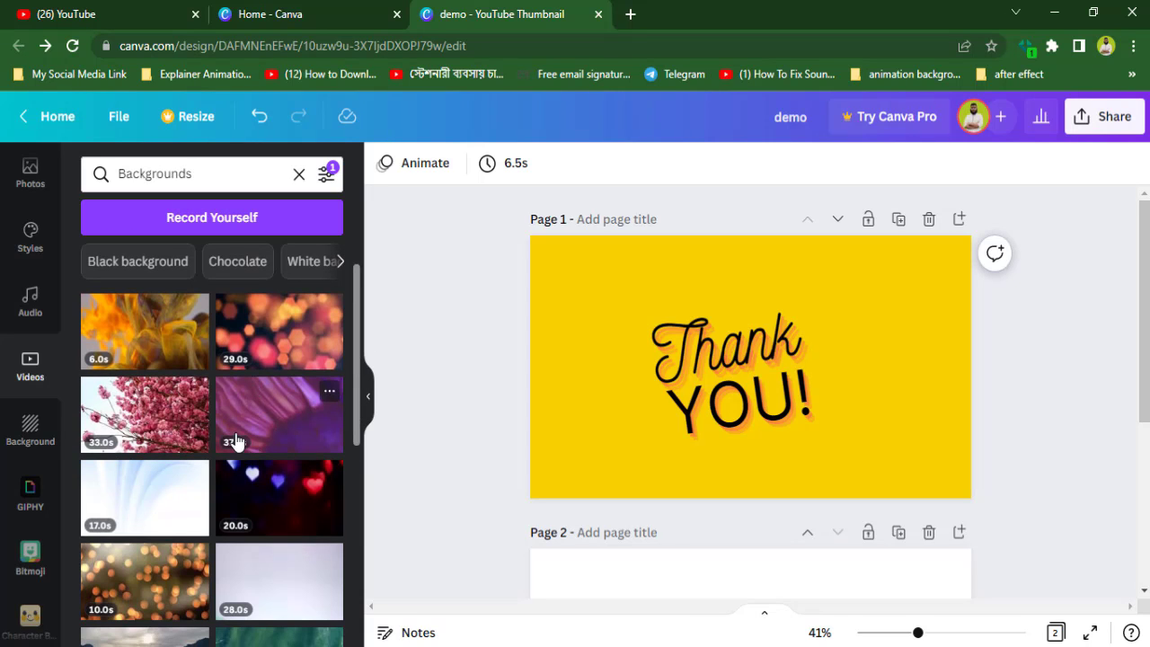
left_click(270, 335)
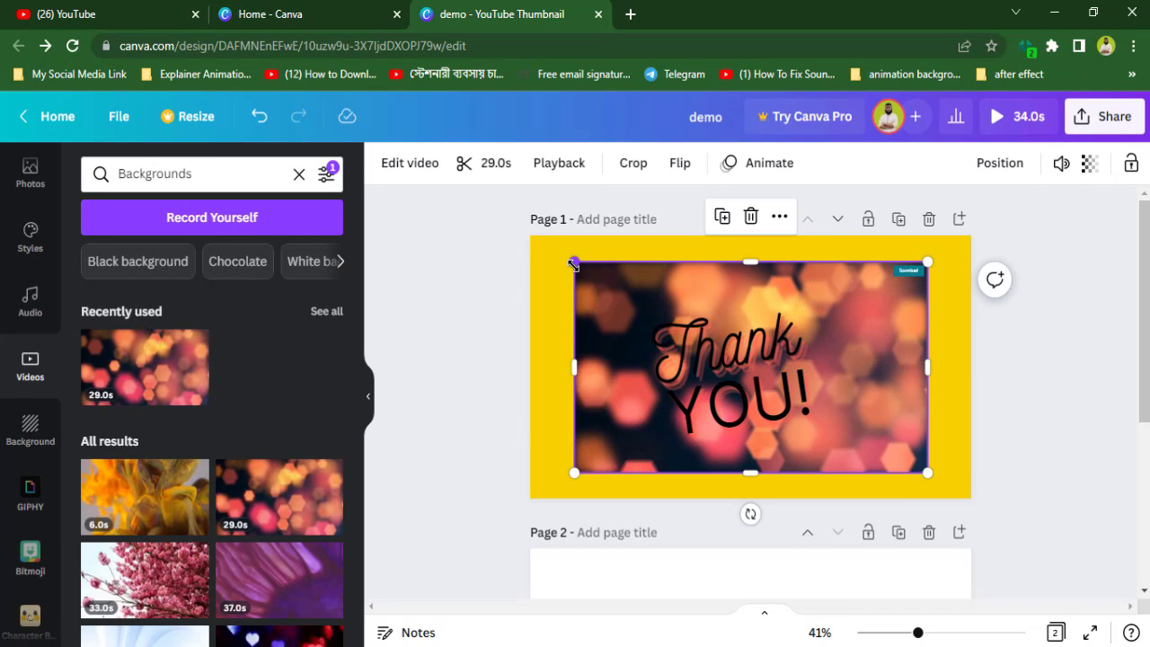
- Enlarge the bokeh video to cover all of page 1 and play a preview of the design
left_click_drag(572, 264, 528, 232)
left_click_drag(925, 476, 928, 474)
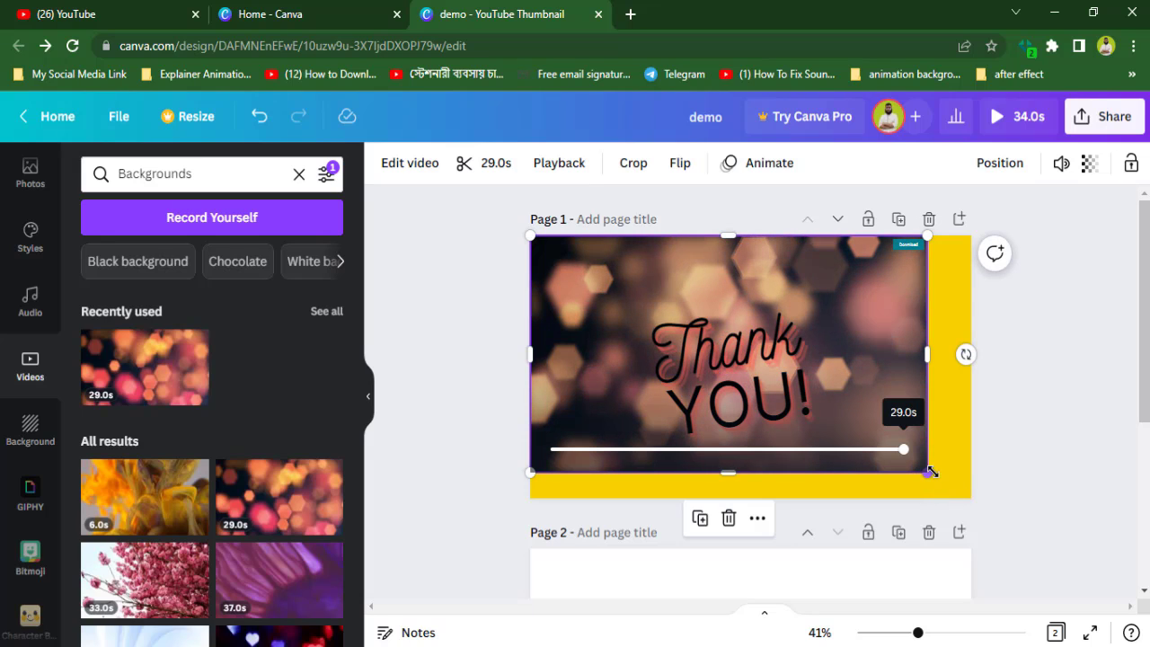
left_click_drag(928, 472, 975, 501)
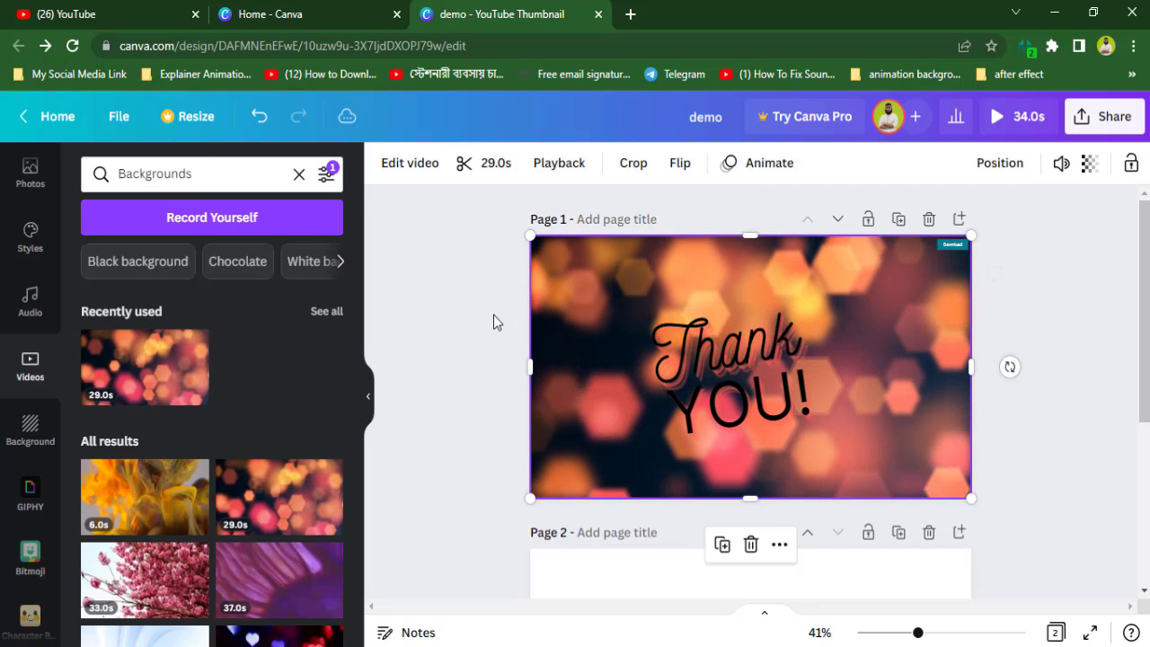
left_click(493, 314)
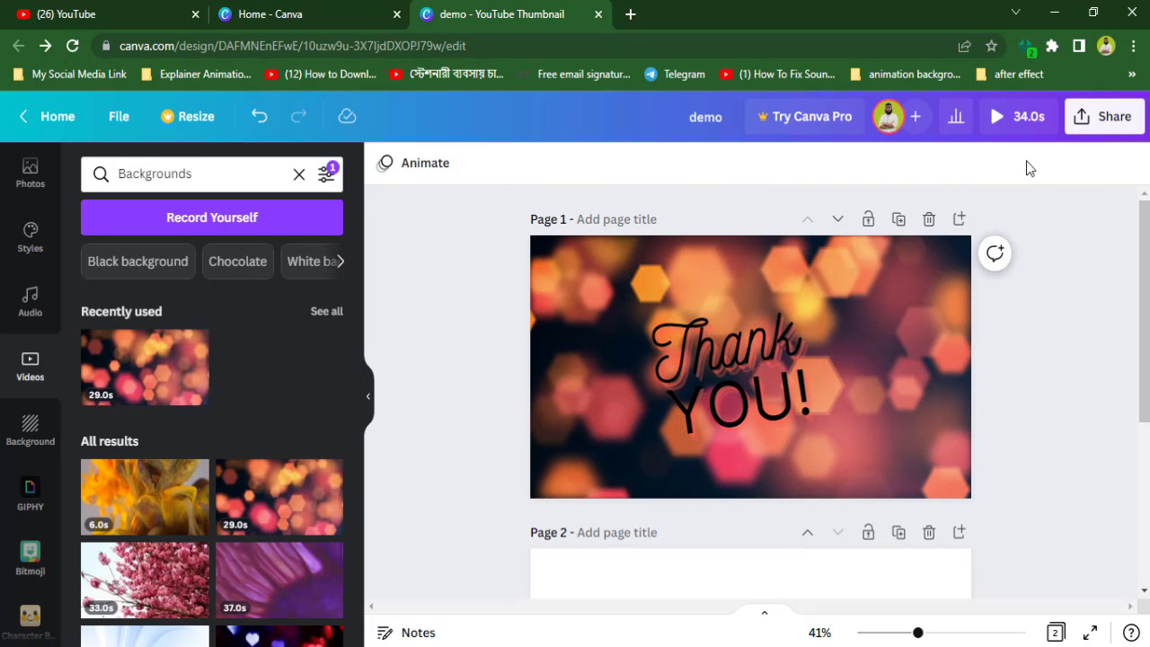
left_click(1013, 120)
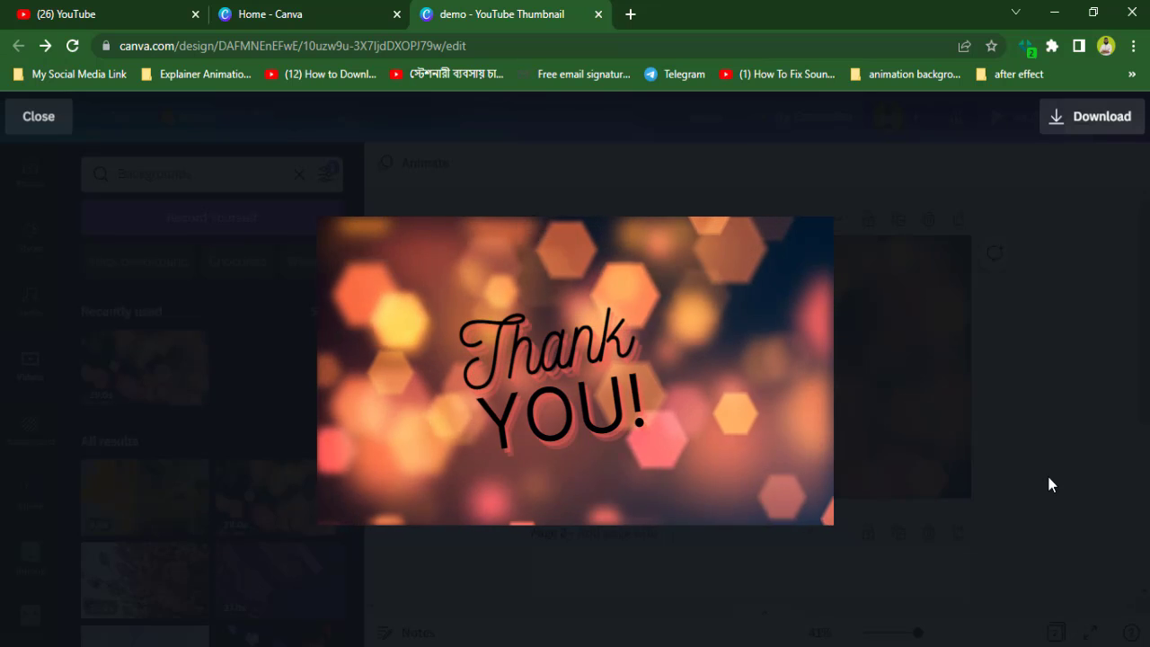
left_click(55, 118)
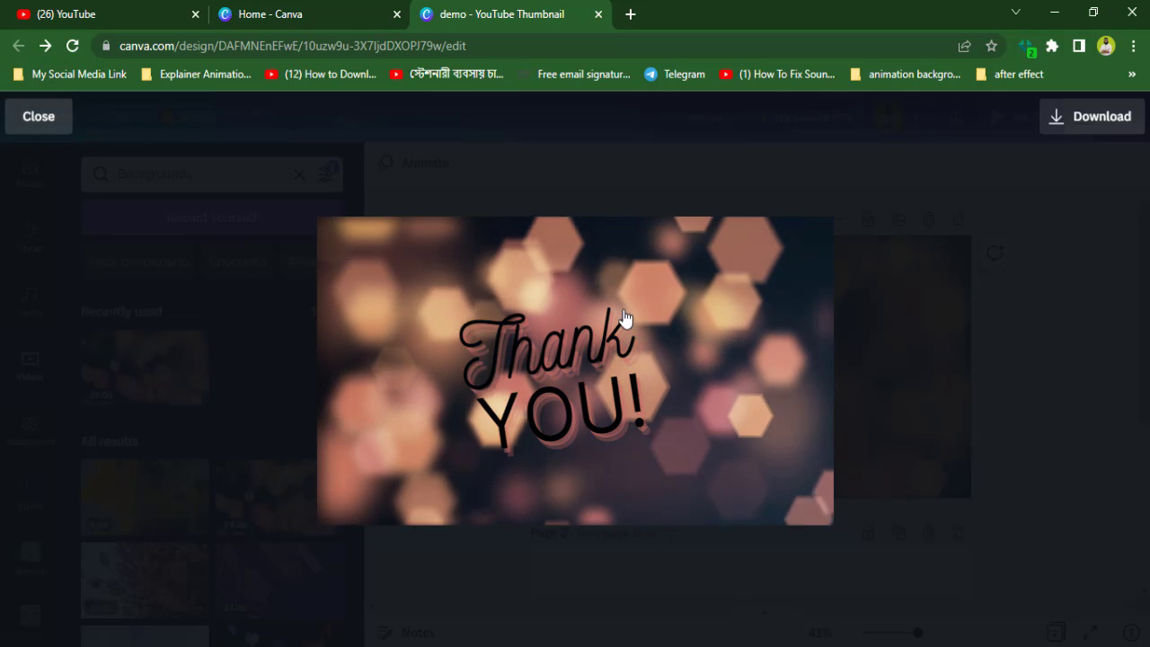
- Delete the bokeh video from page 1 and keep the Thank YOU! text
left_click(573, 283)
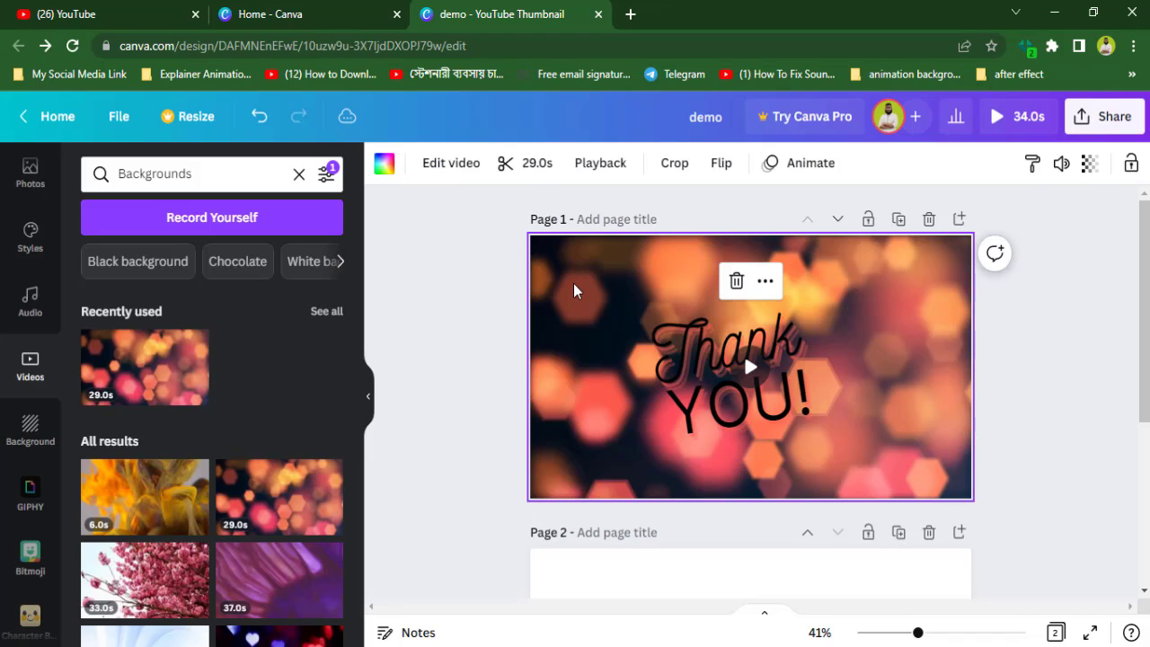
key("Delete")
scroll(320, 416, "down", 4)
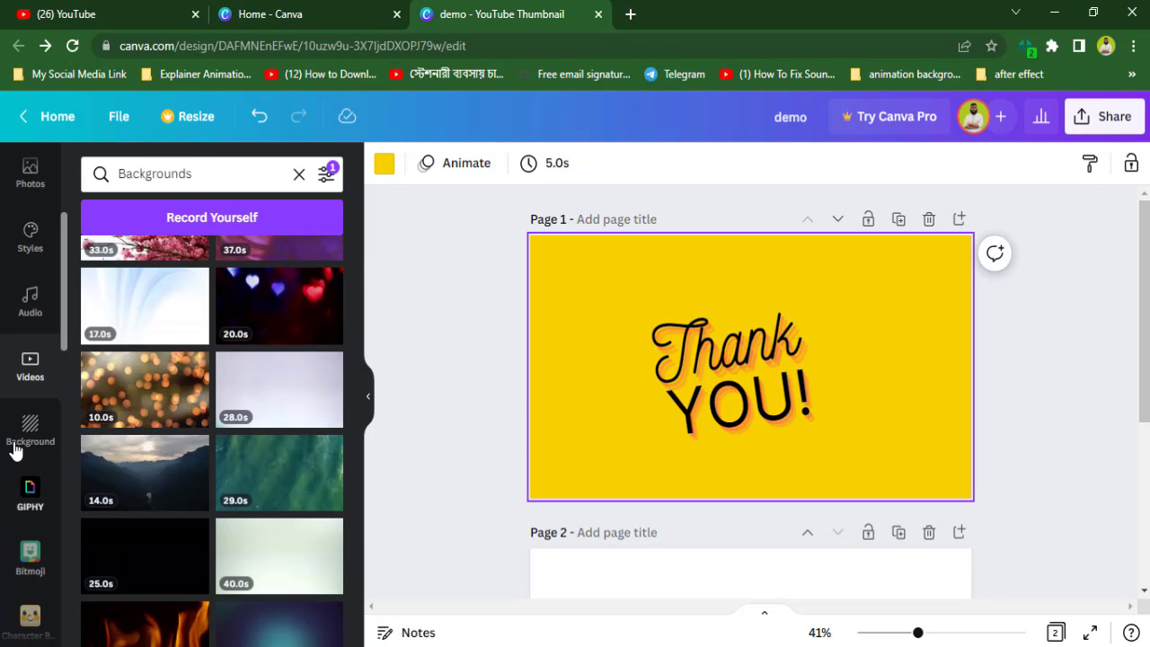
- Try white and then solid purple as the background color of page 1
left_click(29, 432)
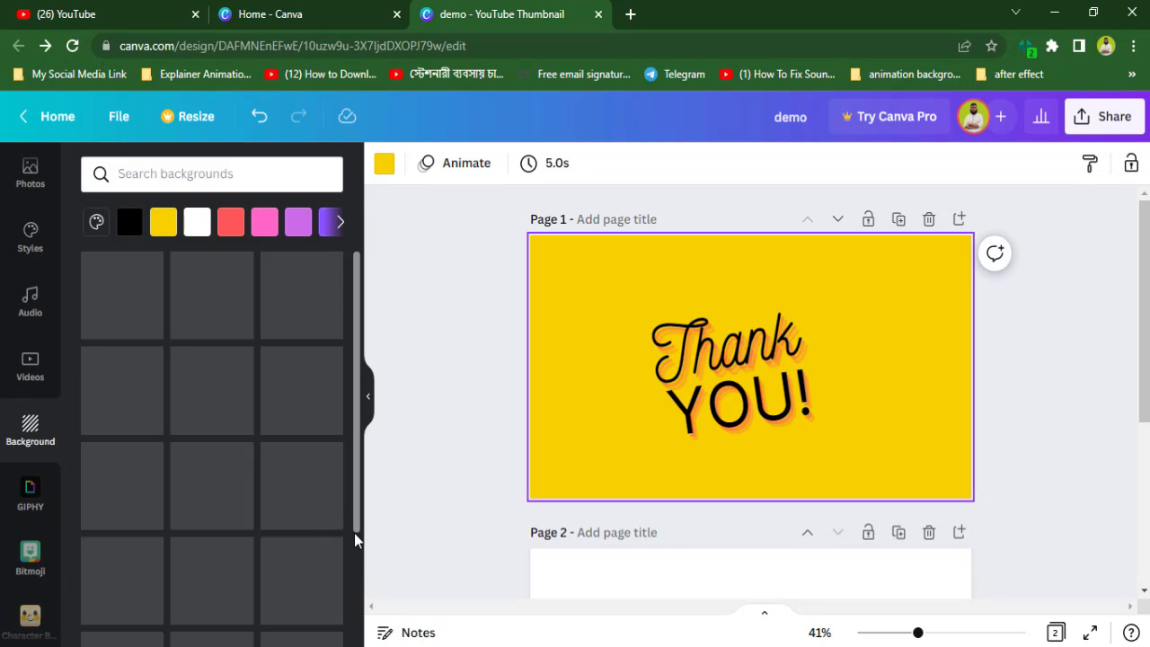
scroll(355, 292, "down", 3)
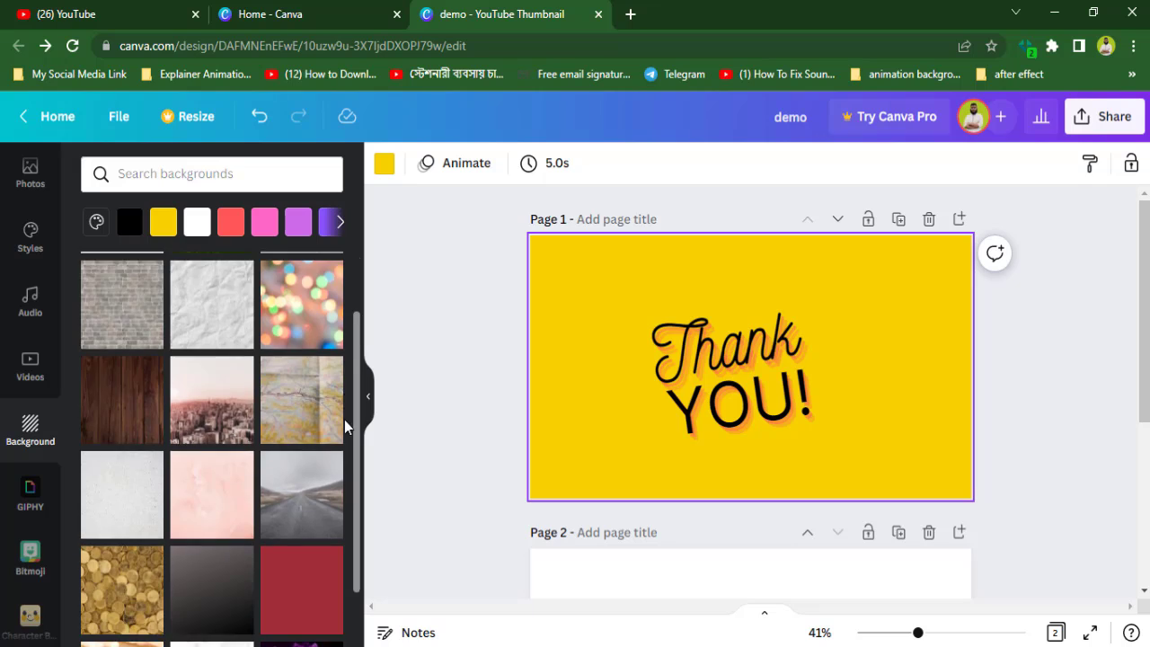
scroll(356, 305, "up", 3)
left_click(190, 222)
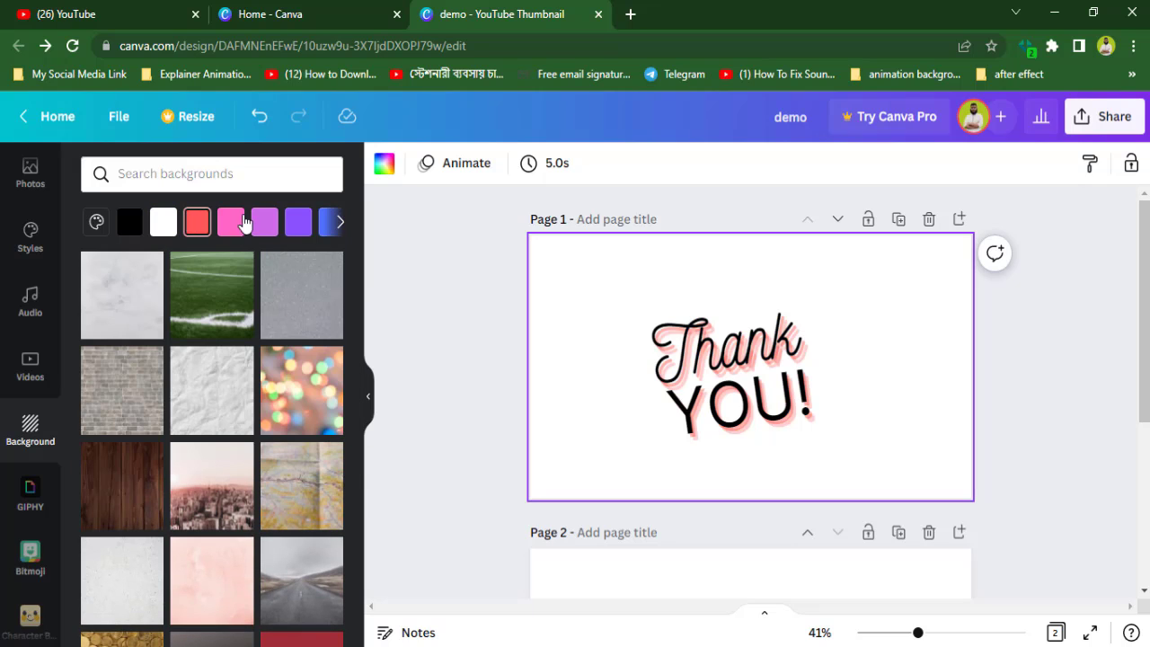
left_click(299, 222)
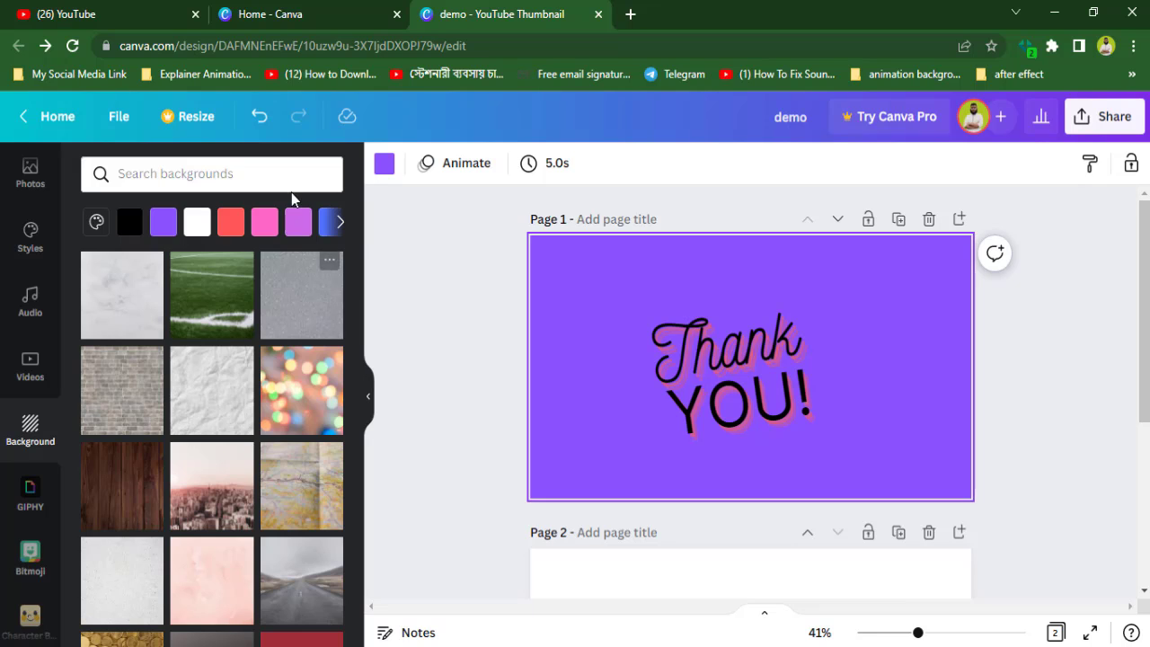
- Apply the dark glitter texture as page 1's background, then replace it with the Black Textile image
left_click_drag(353, 271, 355, 441)
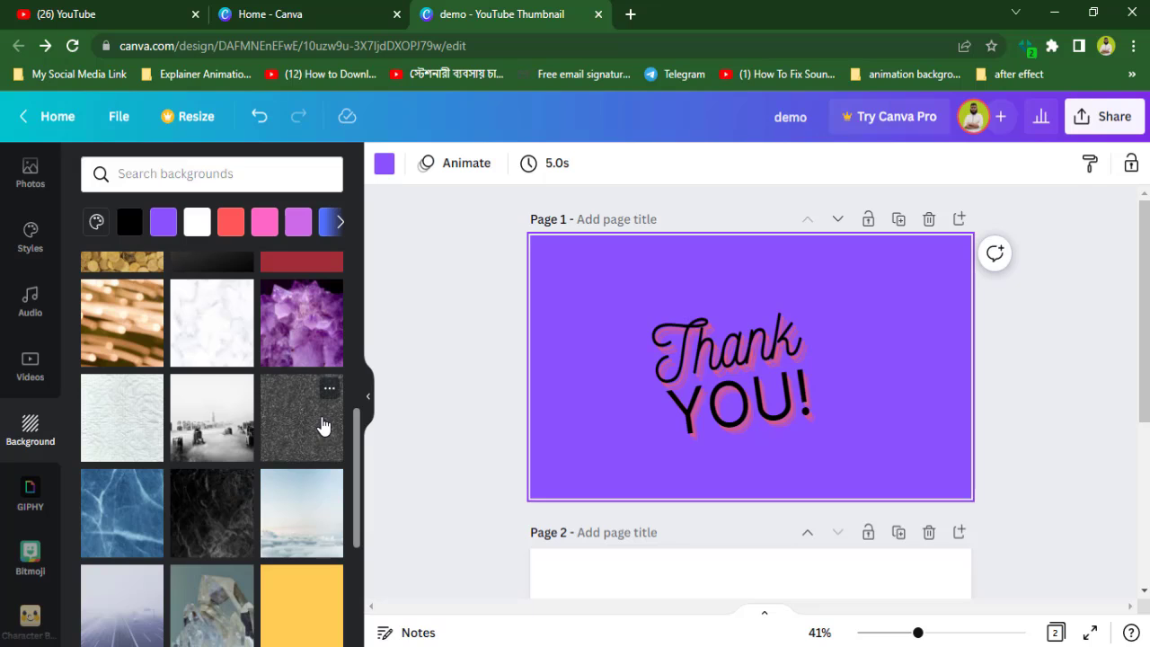
left_click(321, 426)
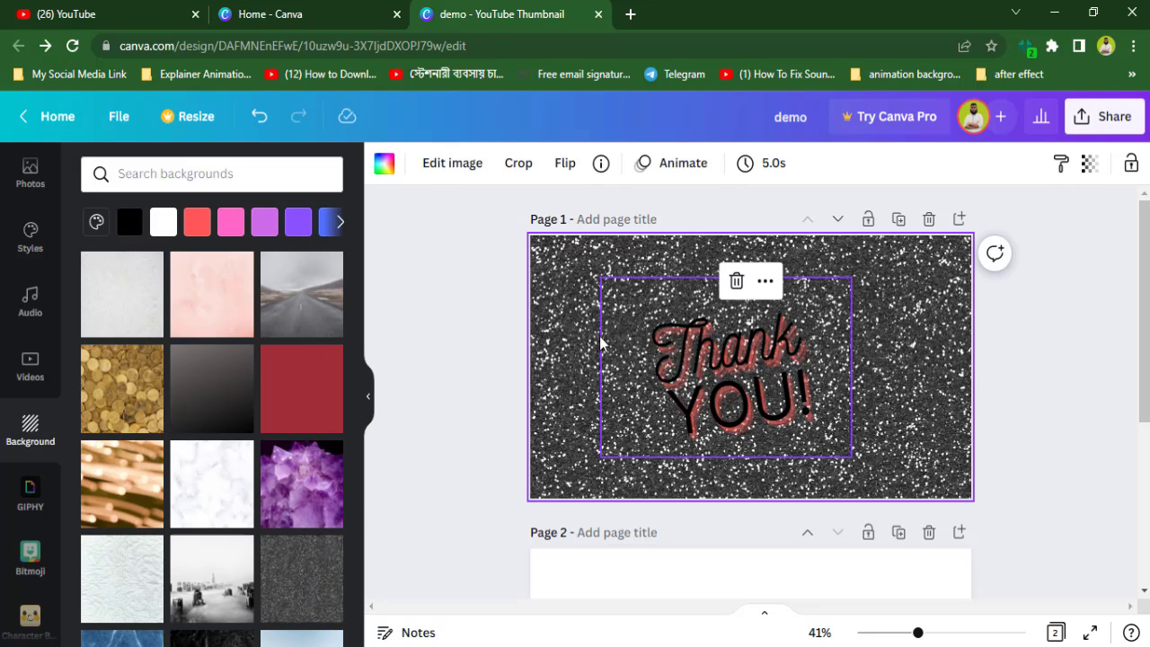
scroll(99, 534, "down", 3)
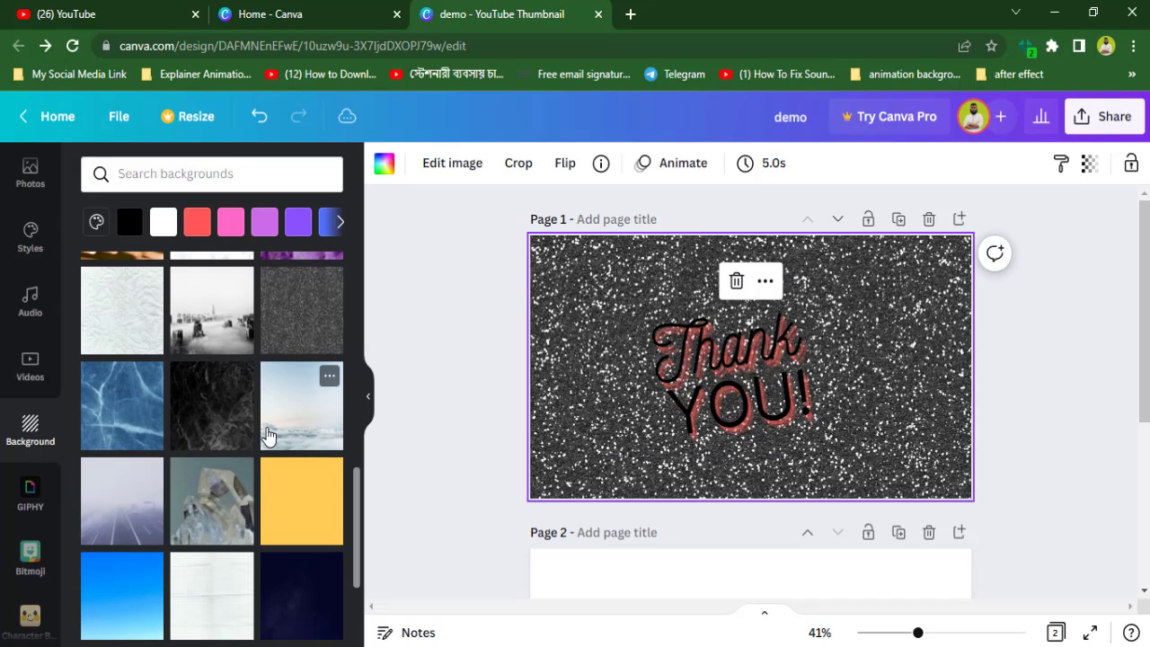
left_click_drag(357, 517, 362, 609)
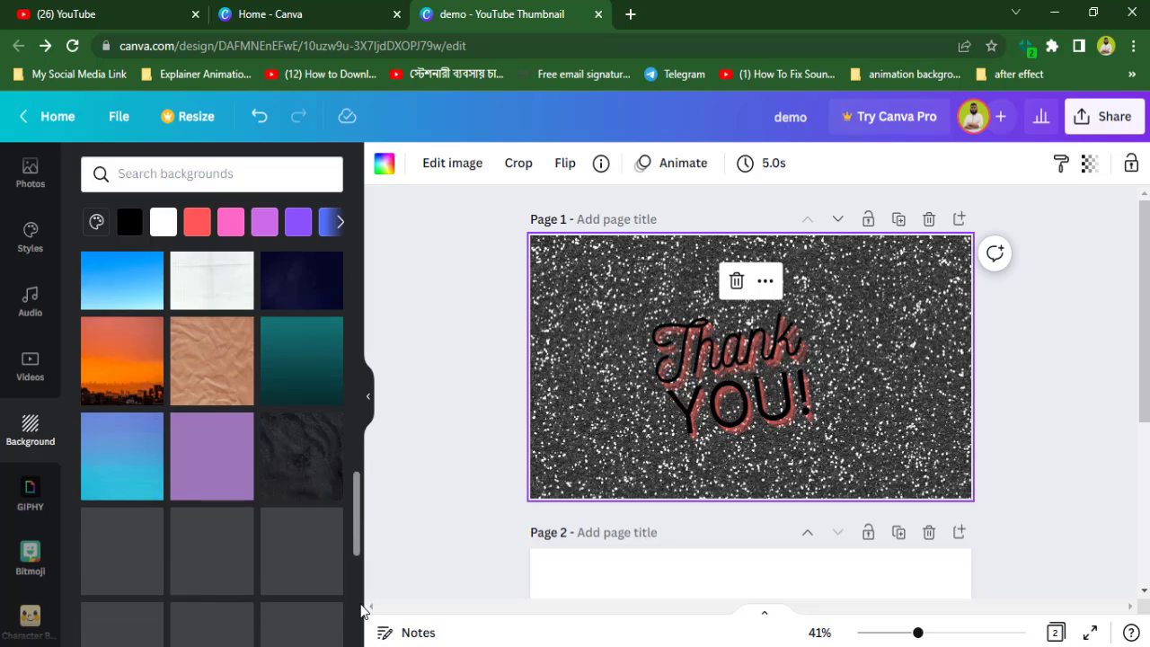
left_click(329, 416)
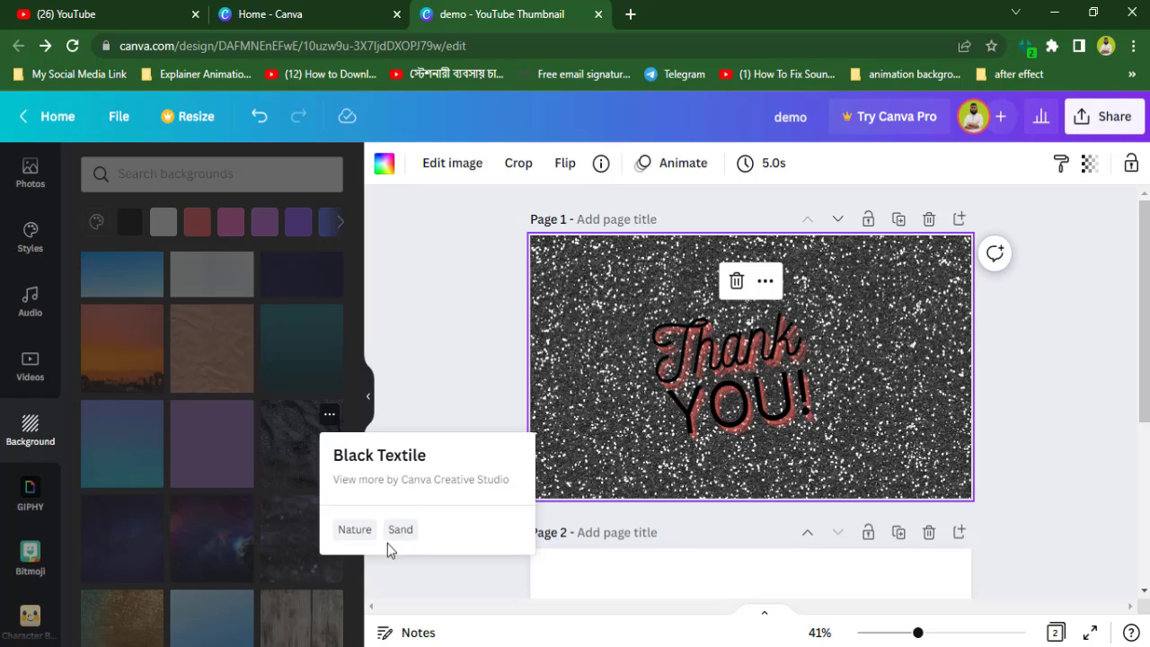
left_click(378, 416)
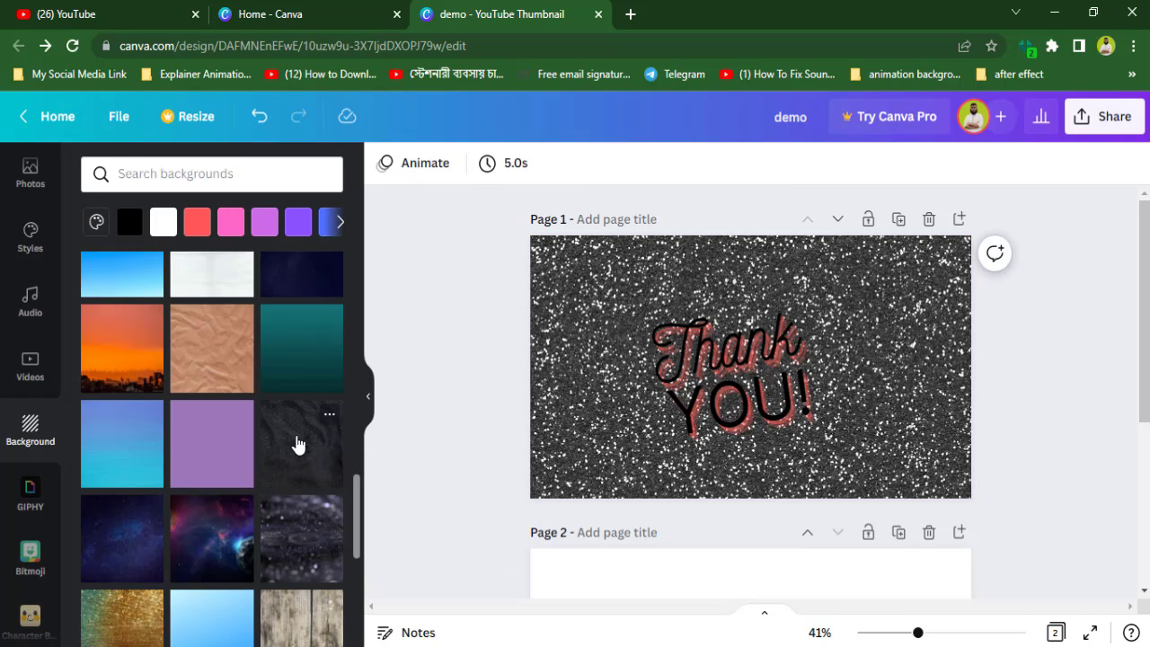
left_click(306, 473)
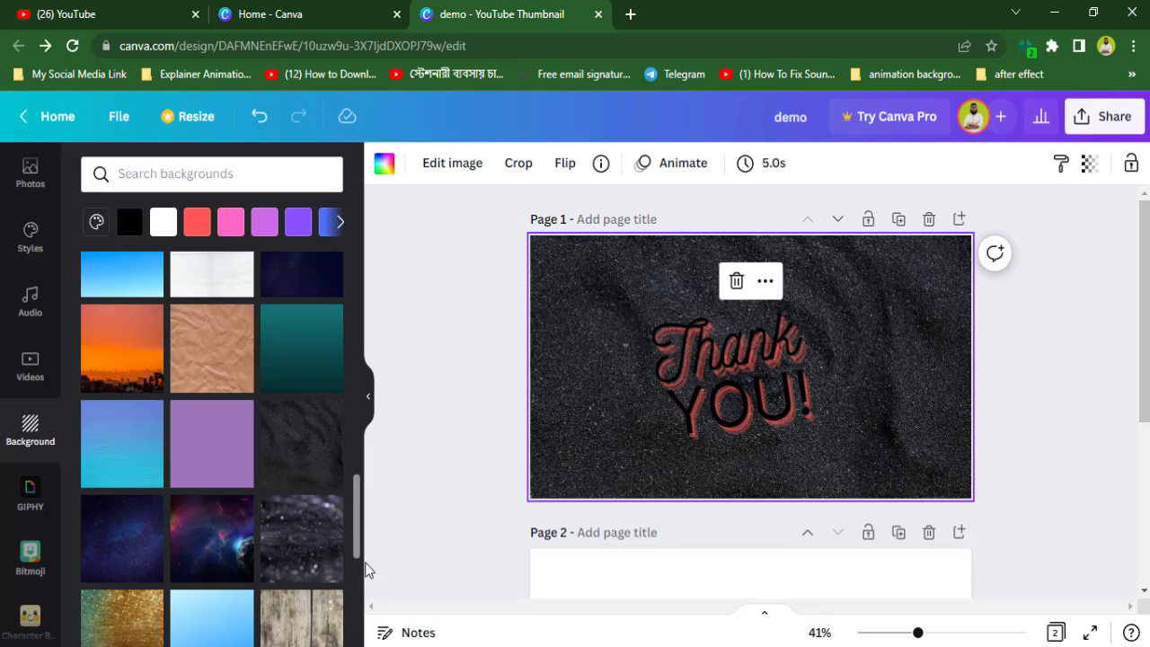
- Recolor both the "YOU!" and "Thank" text lines with the dark violet default color
left_click(739, 371)
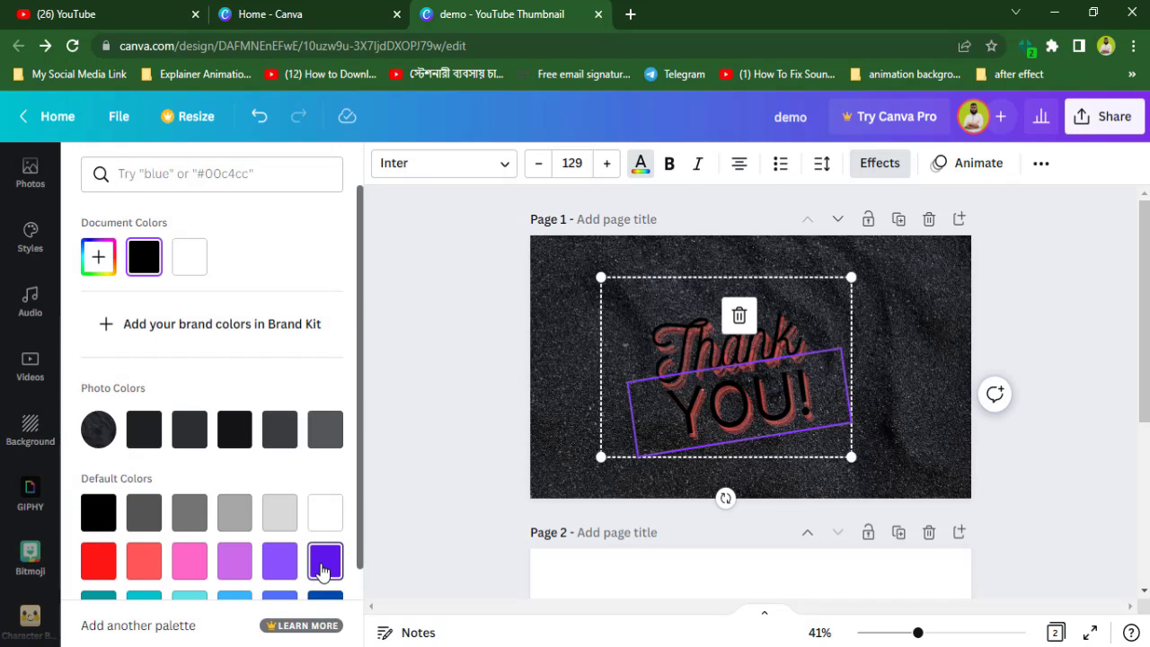
left_click(324, 560)
left_click(728, 353)
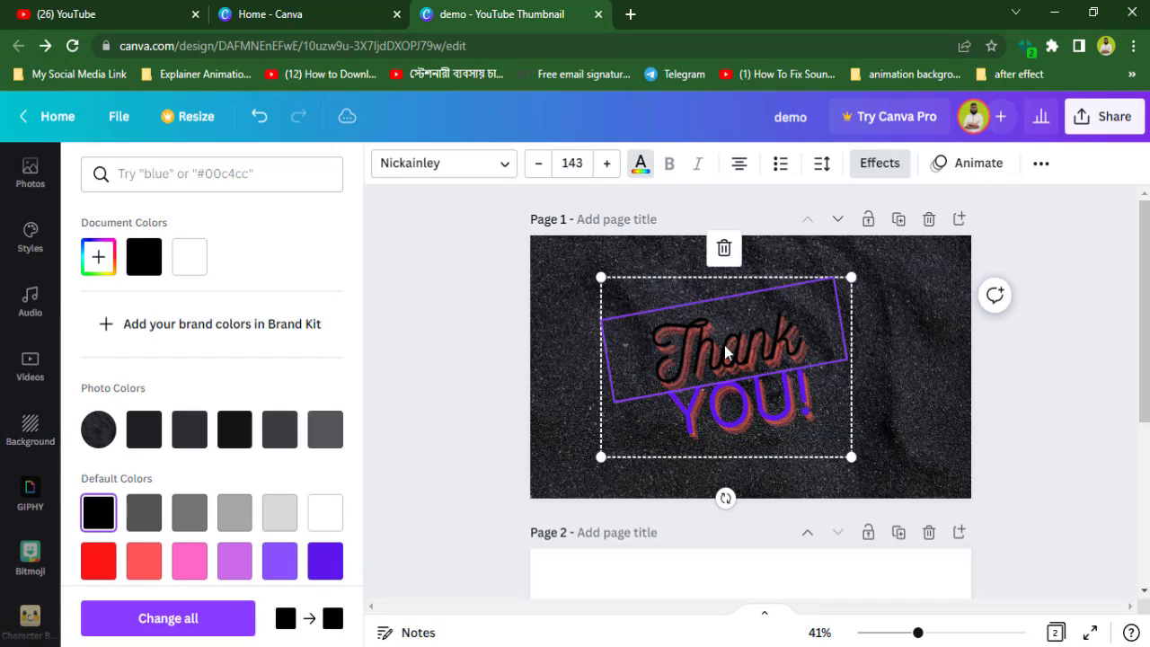
left_click(324, 561)
left_click(471, 408)
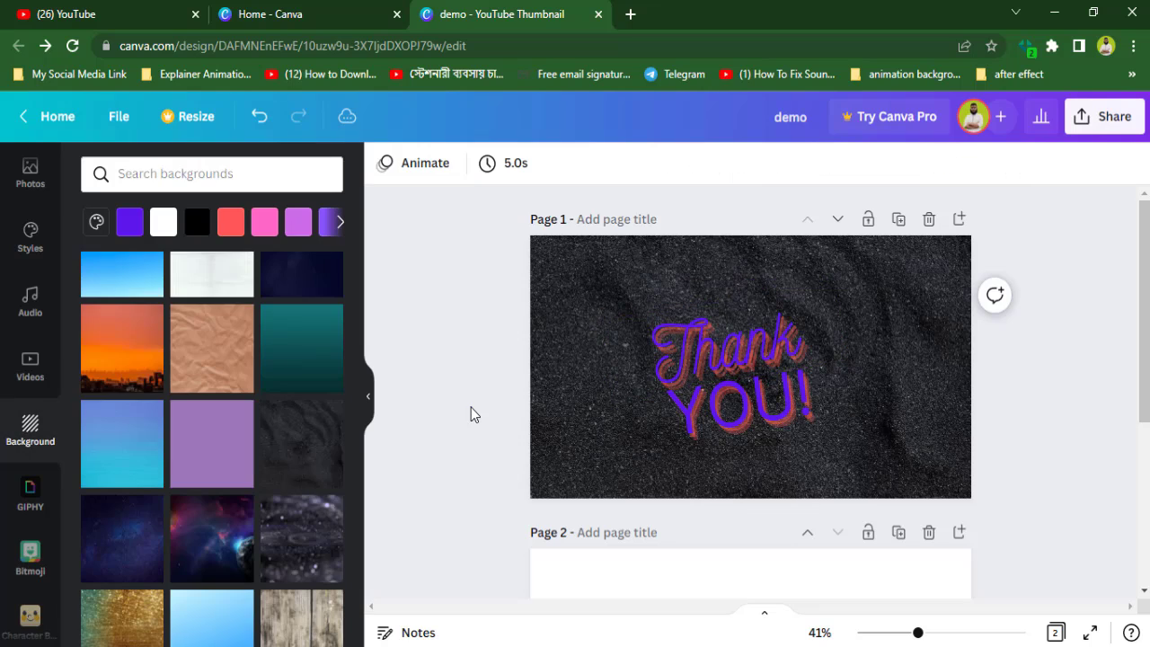
- Browse further background images and open the GIPHY library
scroll(305, 476, "down", 10)
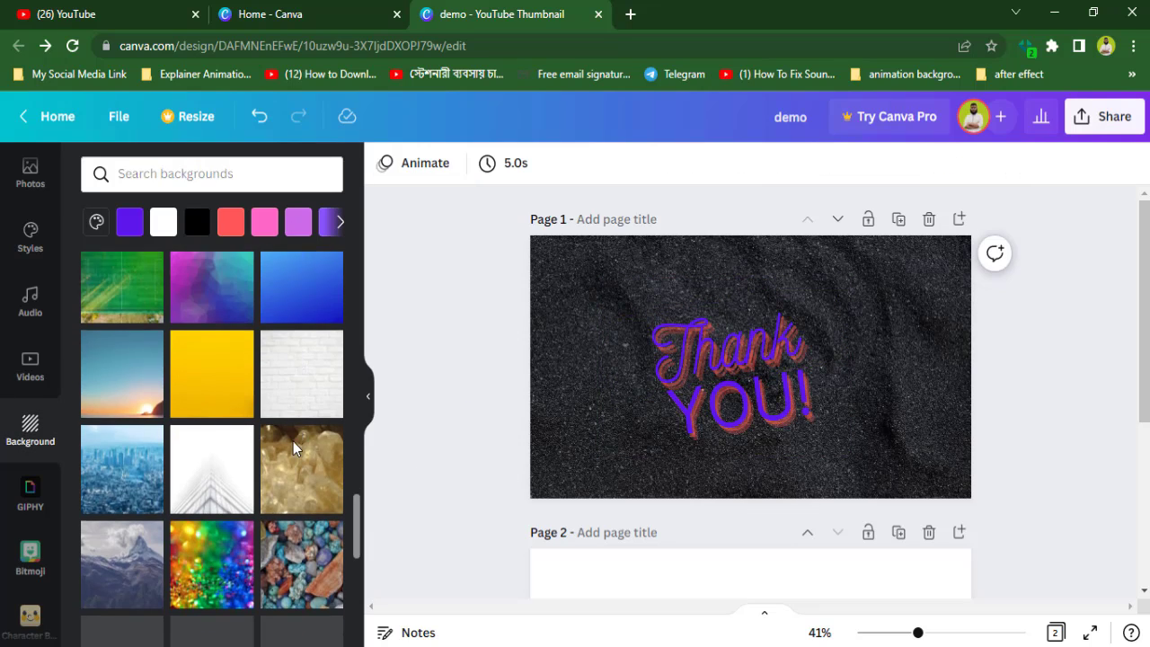
scroll(153, 477, "down", 1)
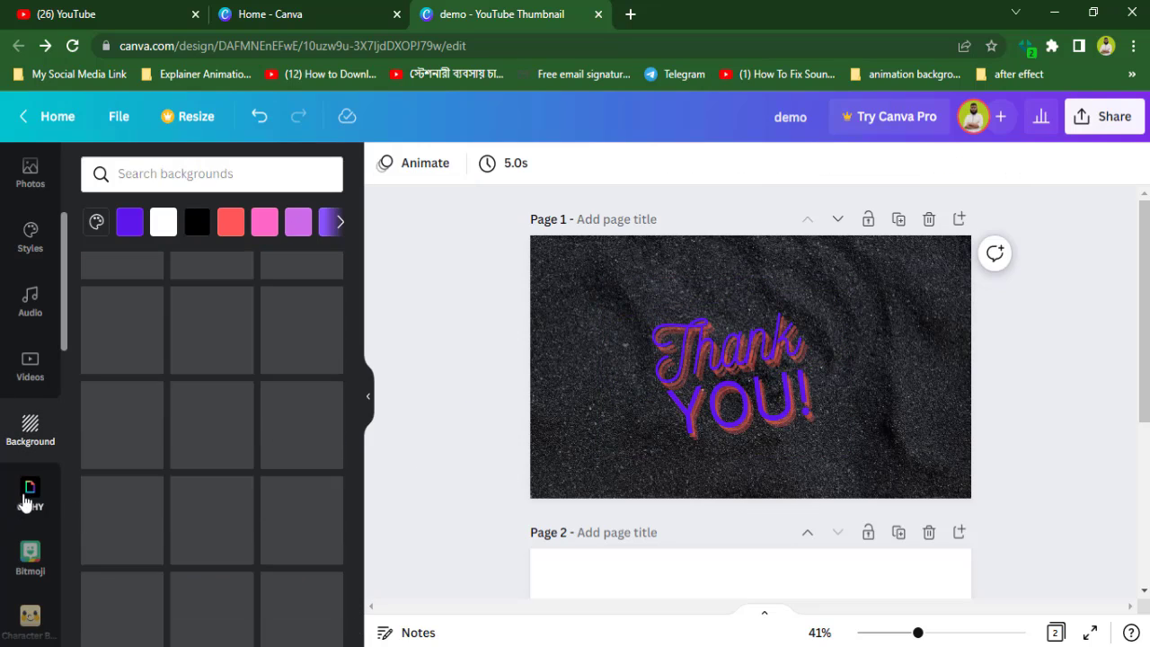
left_click(45, 505)
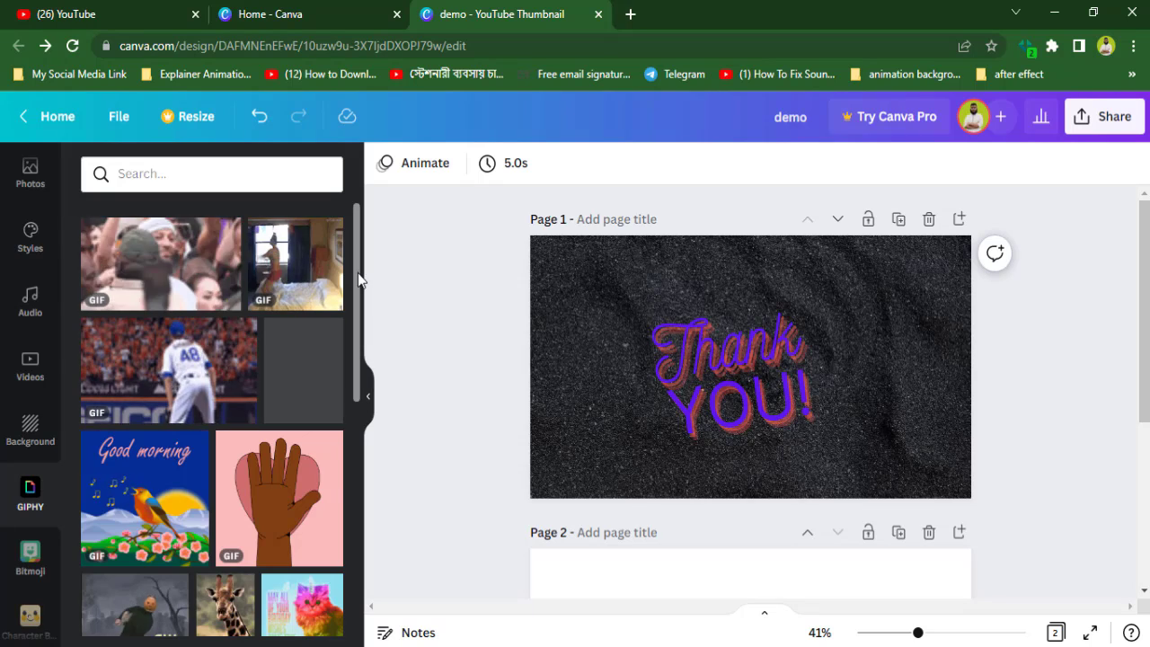
- Clear page 1 by deleting the "Thank" text, the Black Textile background and the "YOU!" text
left_click(691, 342)
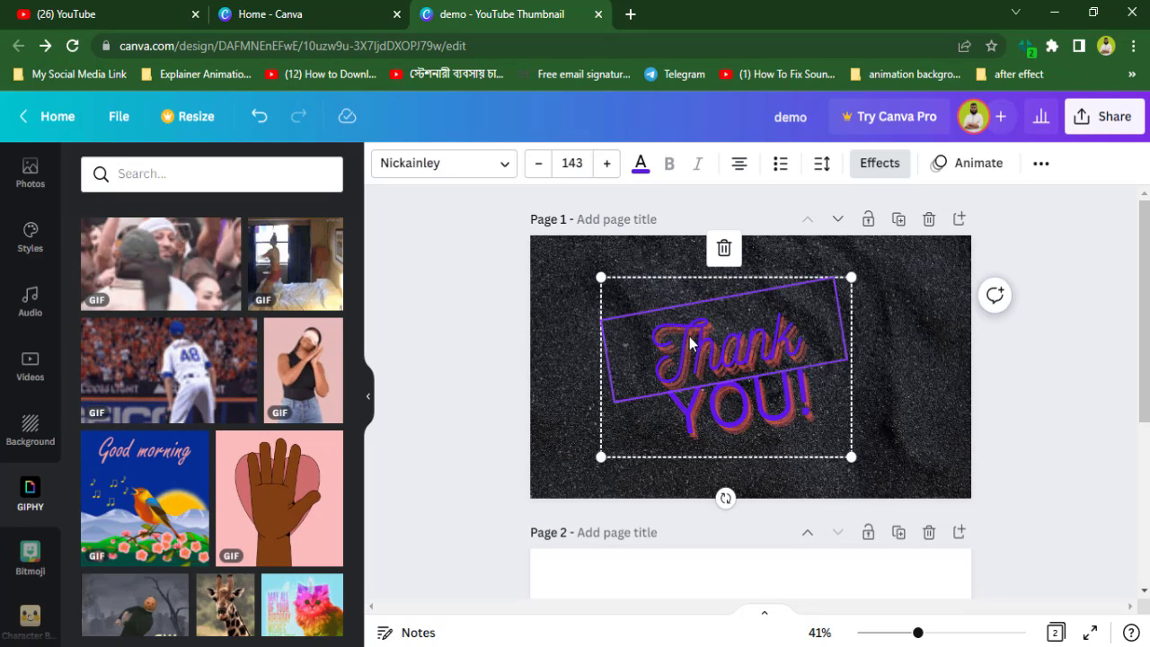
key("Delete")
left_click(612, 290)
key("Delete")
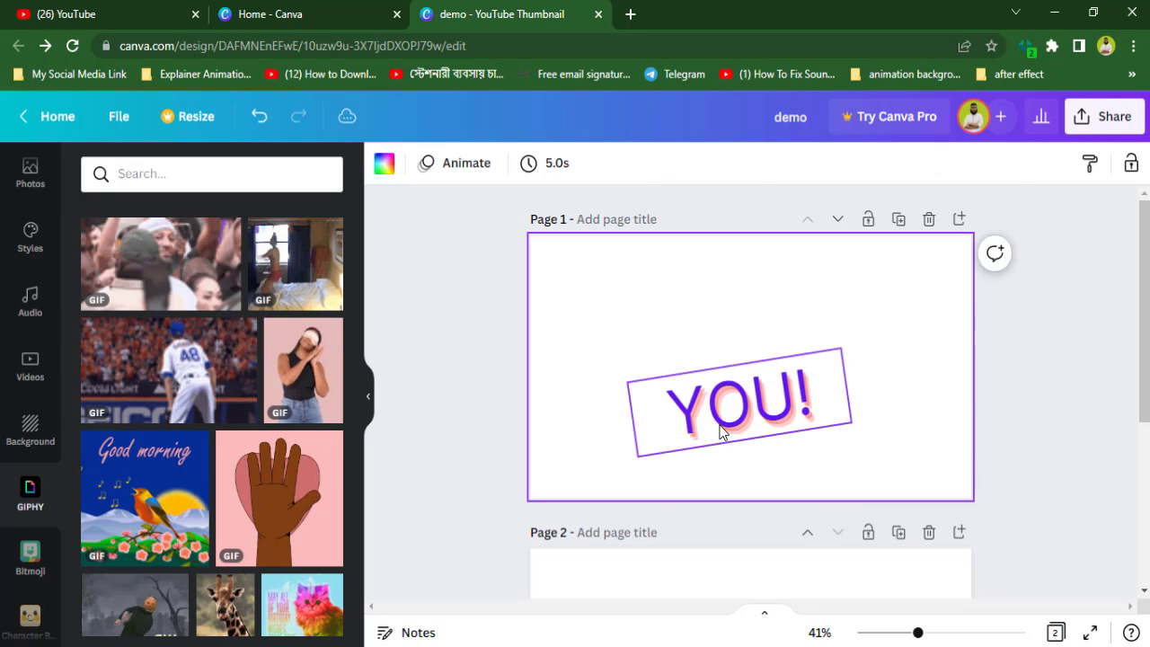
left_click(704, 430)
key("Delete")
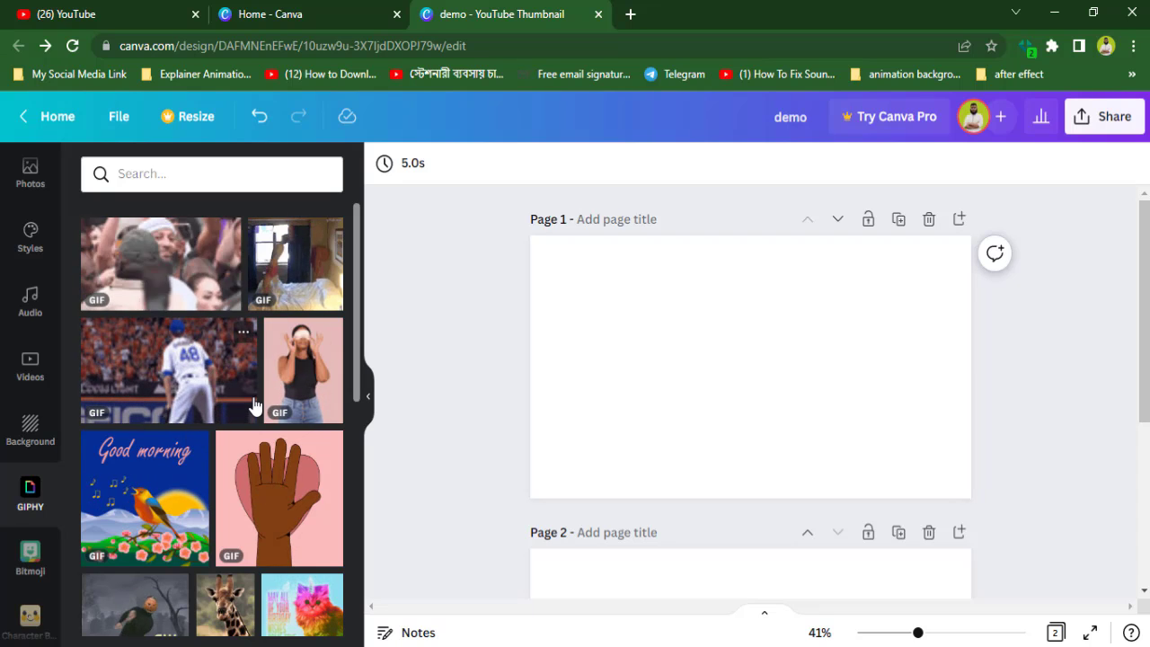
- Add the GIPHY clip of the person in the red shirt at a stadium to page 1, and delete it again
left_click_drag(354, 355, 345, 565)
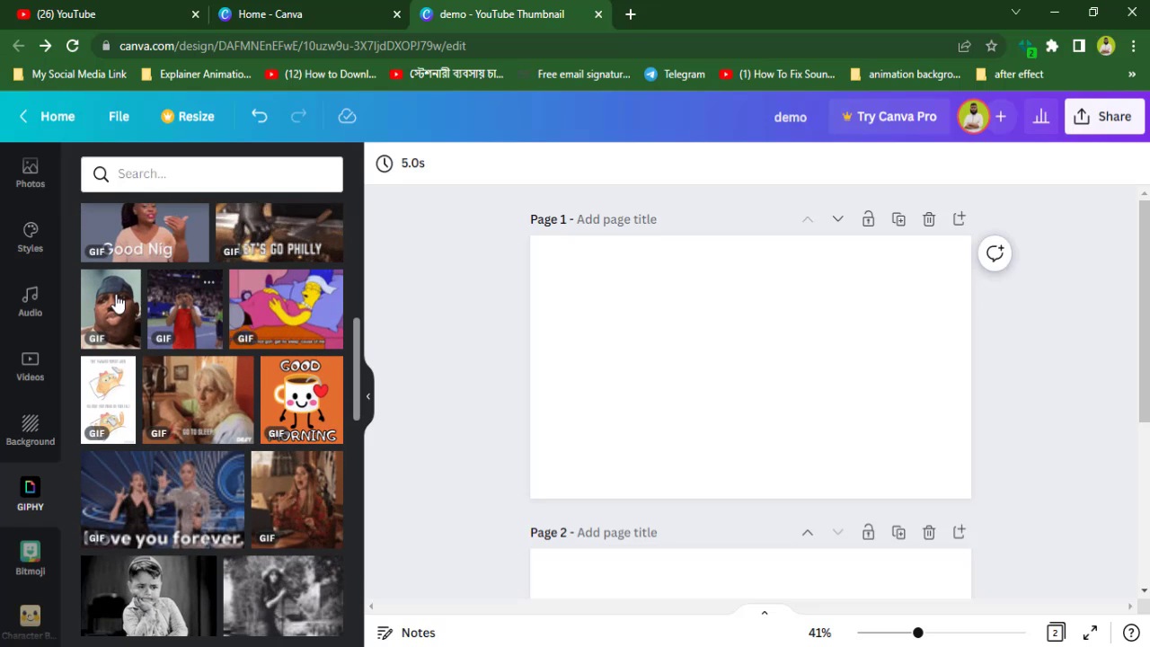
left_click(195, 322)
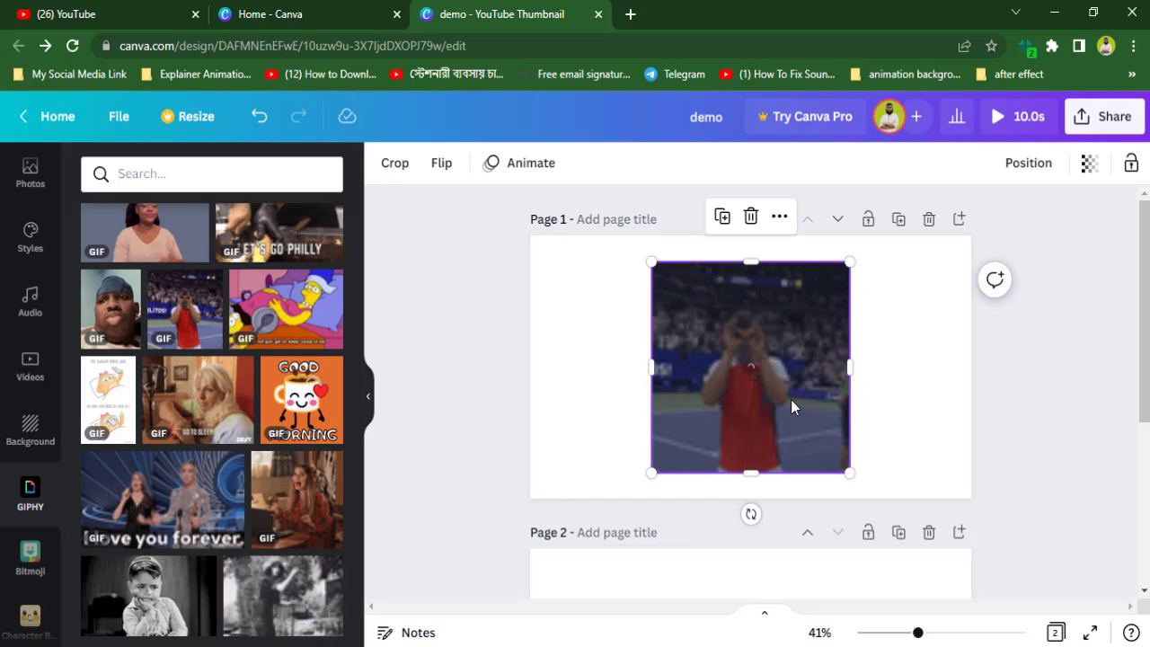
left_click(514, 401)
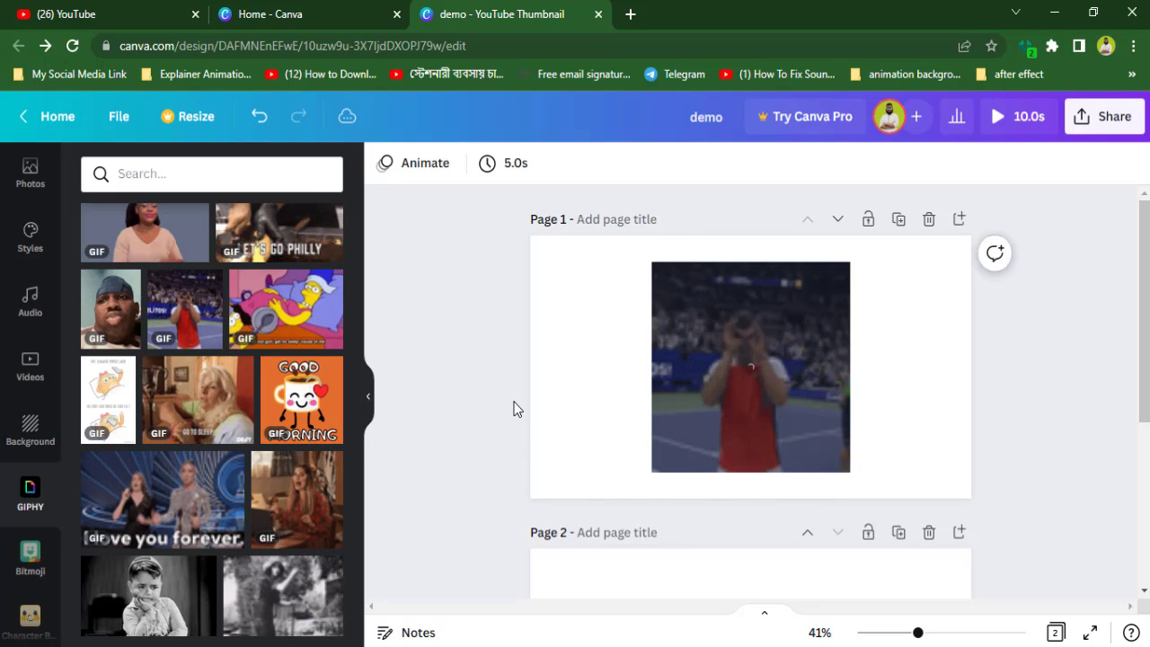
left_click(785, 393)
key("Delete")
- Browse further GIFs in the GIPHY library and open the Bitmoji app
scroll(229, 456, "down", 4)
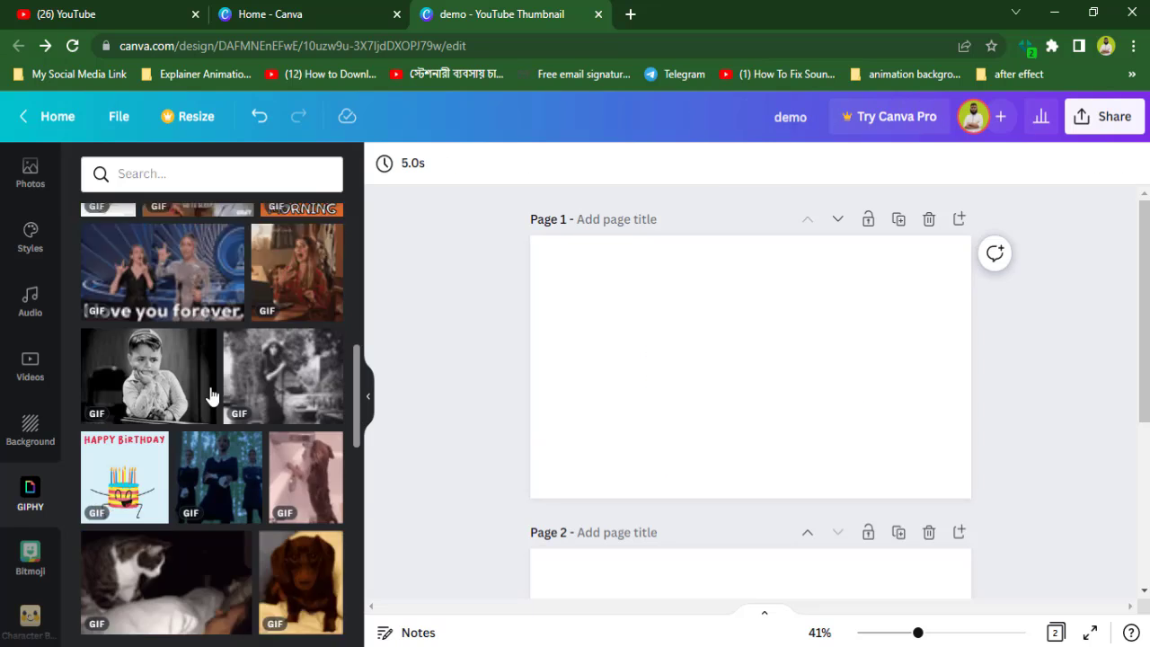
scroll(229, 456, "down", 8)
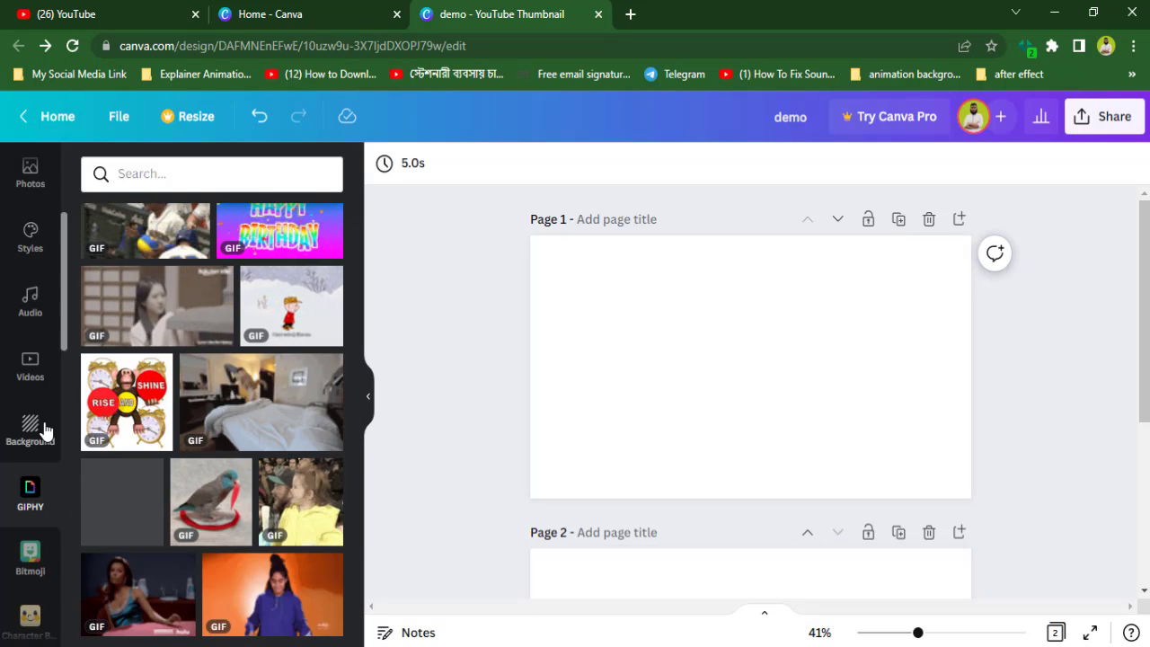
scroll(41, 431, "down", 1)
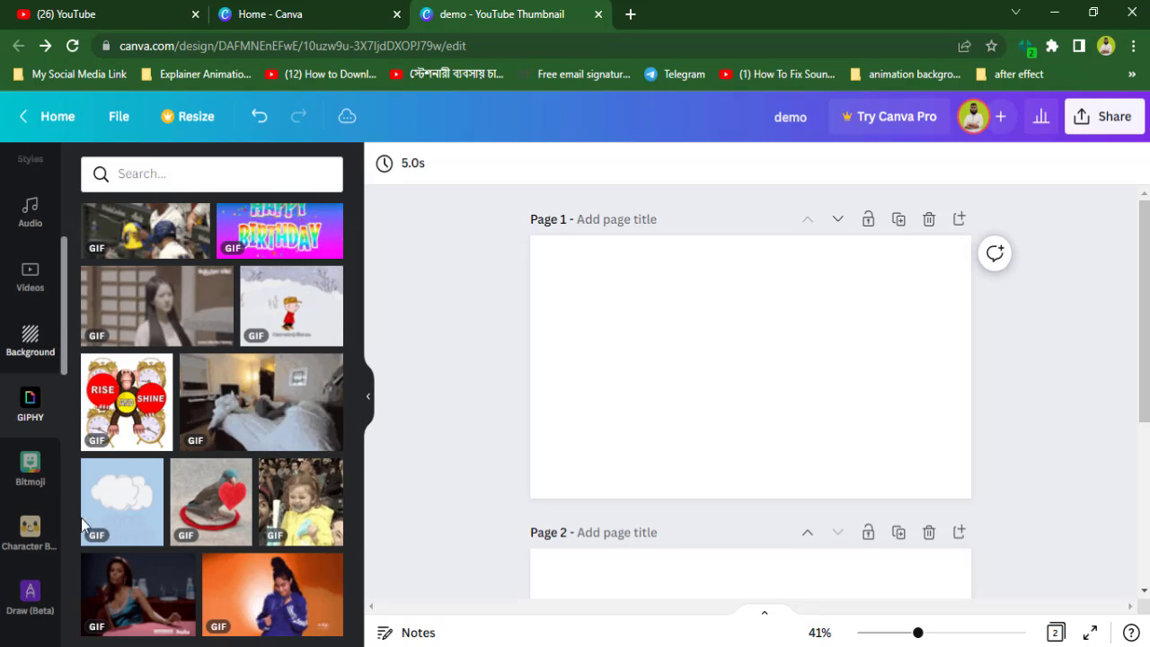
left_click(34, 475)
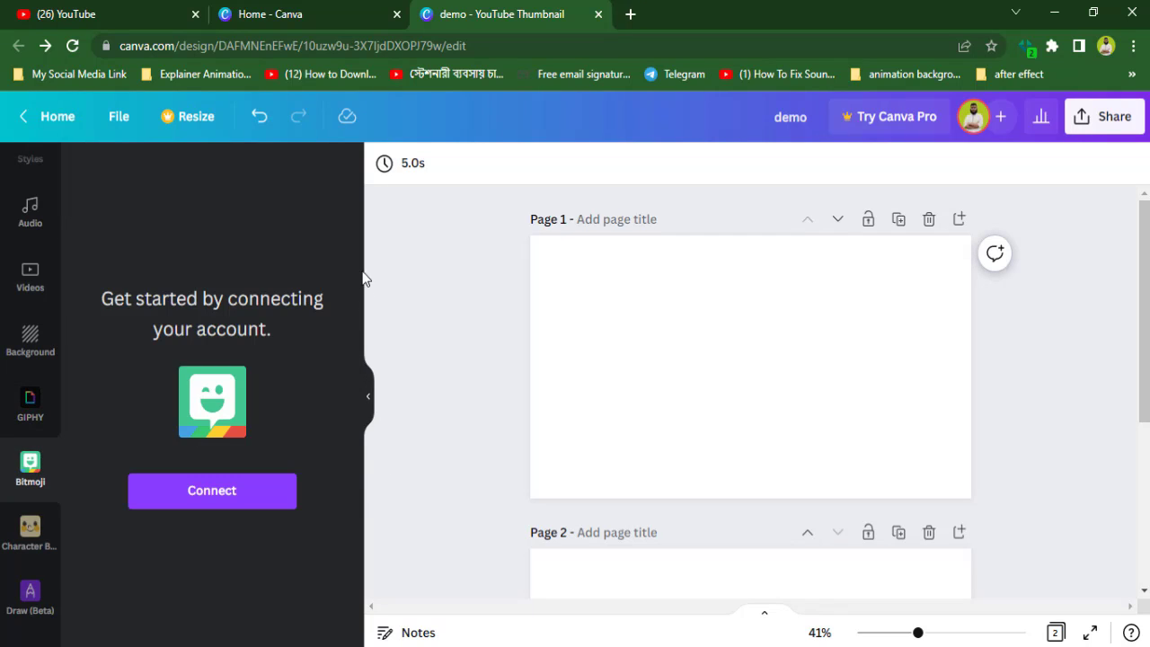
- Set page 1's background to the dark violet default color
left_click(755, 297)
left_click(383, 162)
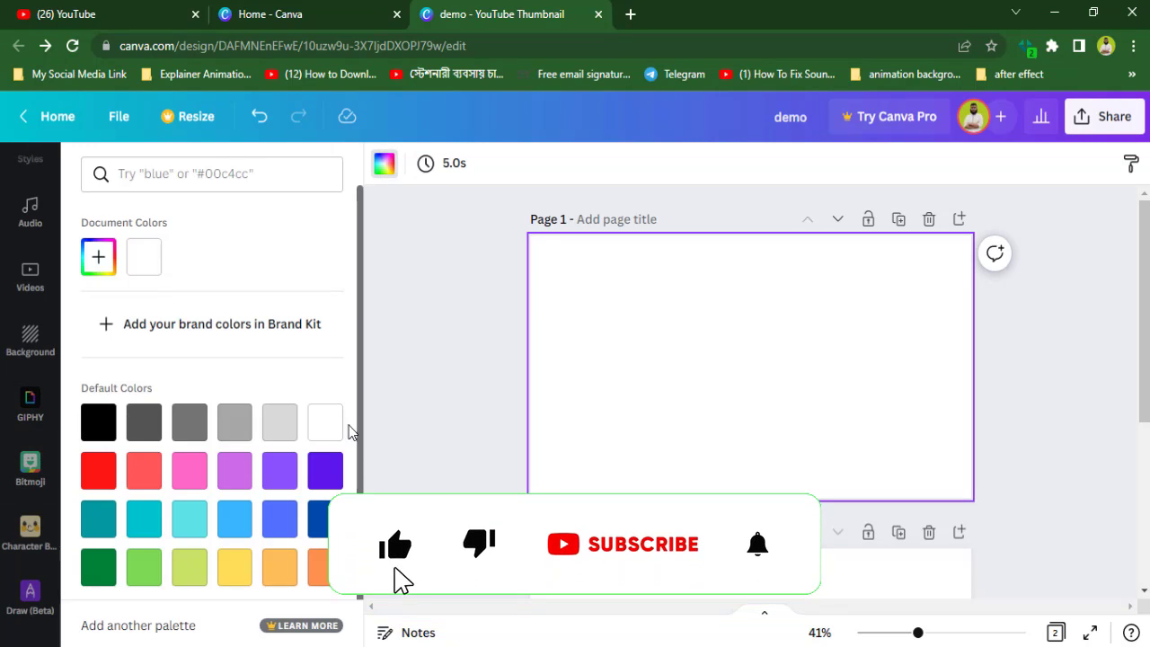
left_click(473, 456)
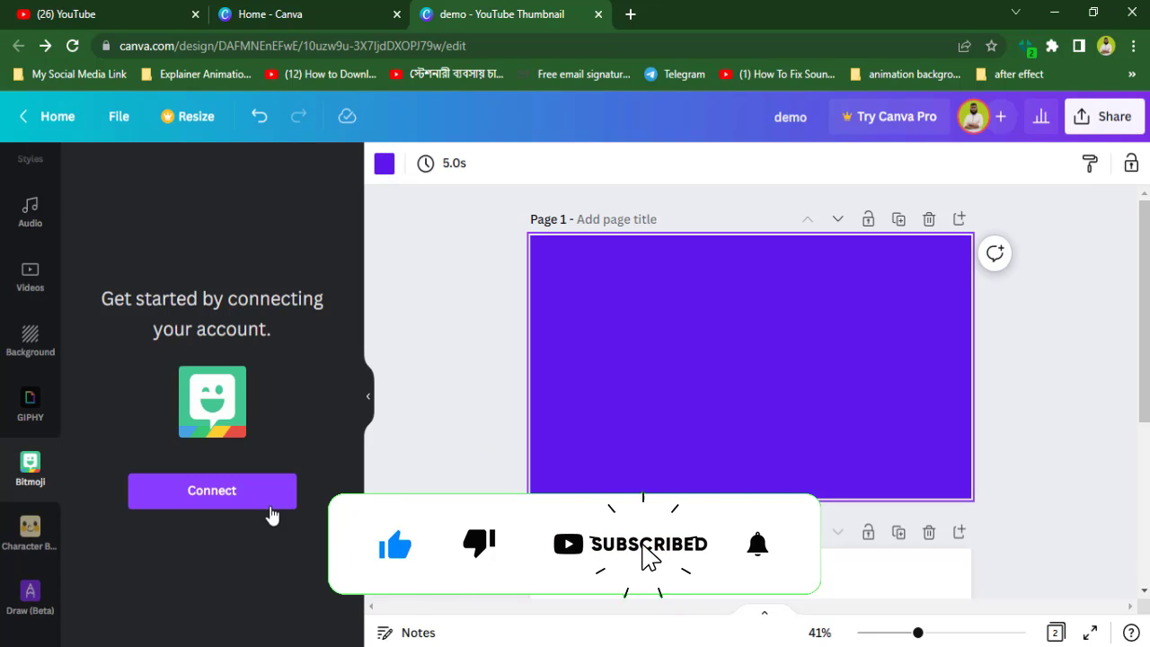
- Start connecting a Bitmoji account, look through the Snapchat login page and close it without logging in
left_click(213, 491)
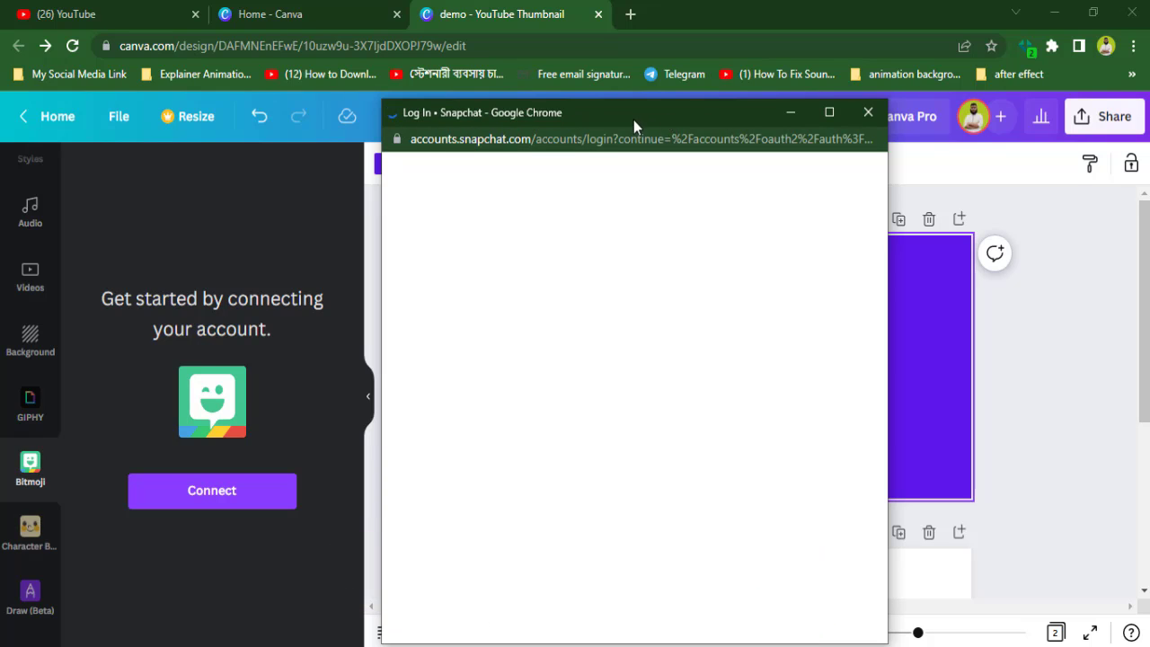
left_click_drag(634, 119, 753, 58)
scroll(705, 364, "down", 3)
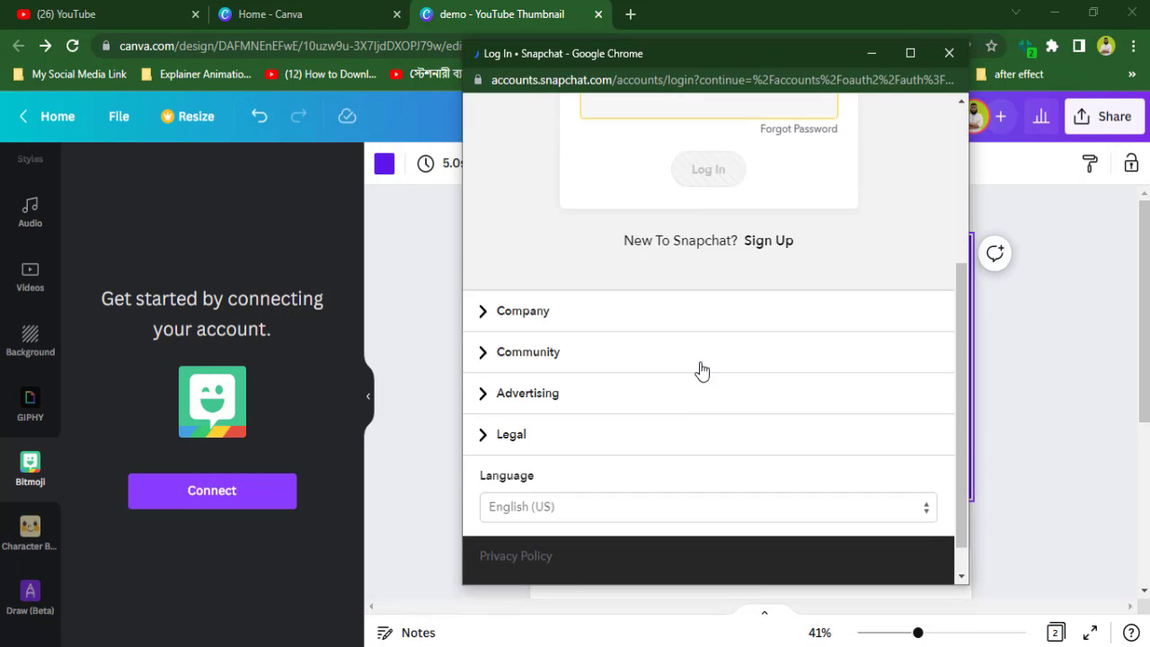
scroll(701, 364, "up", 3)
scroll(698, 338, "down", 3)
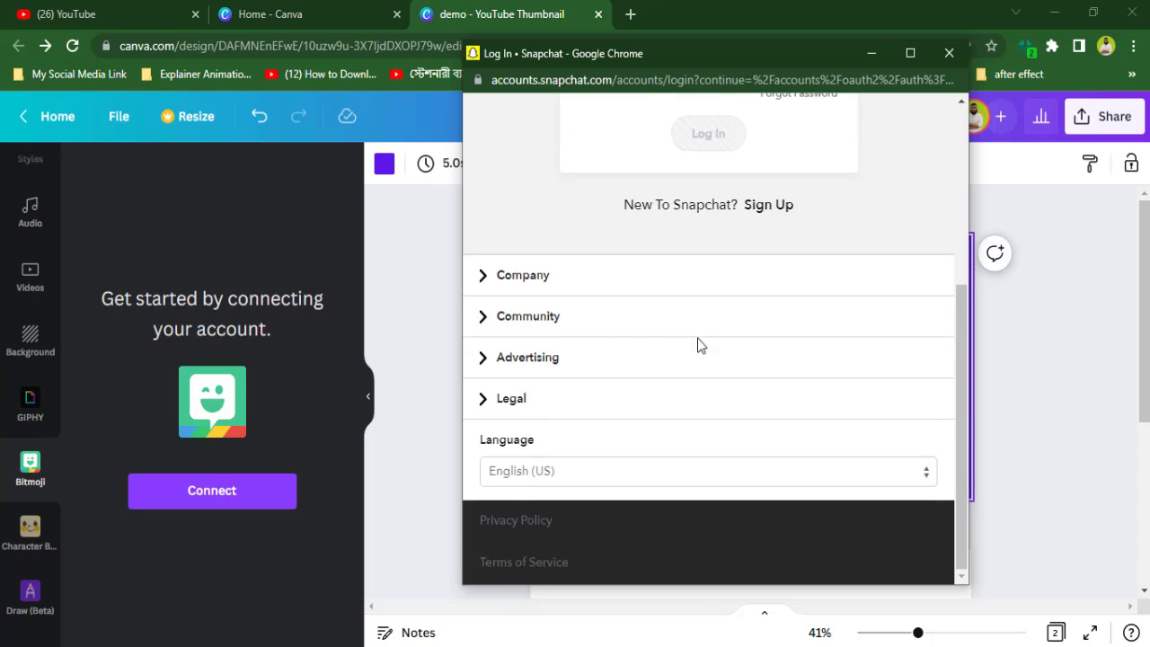
scroll(697, 345, "up", 3)
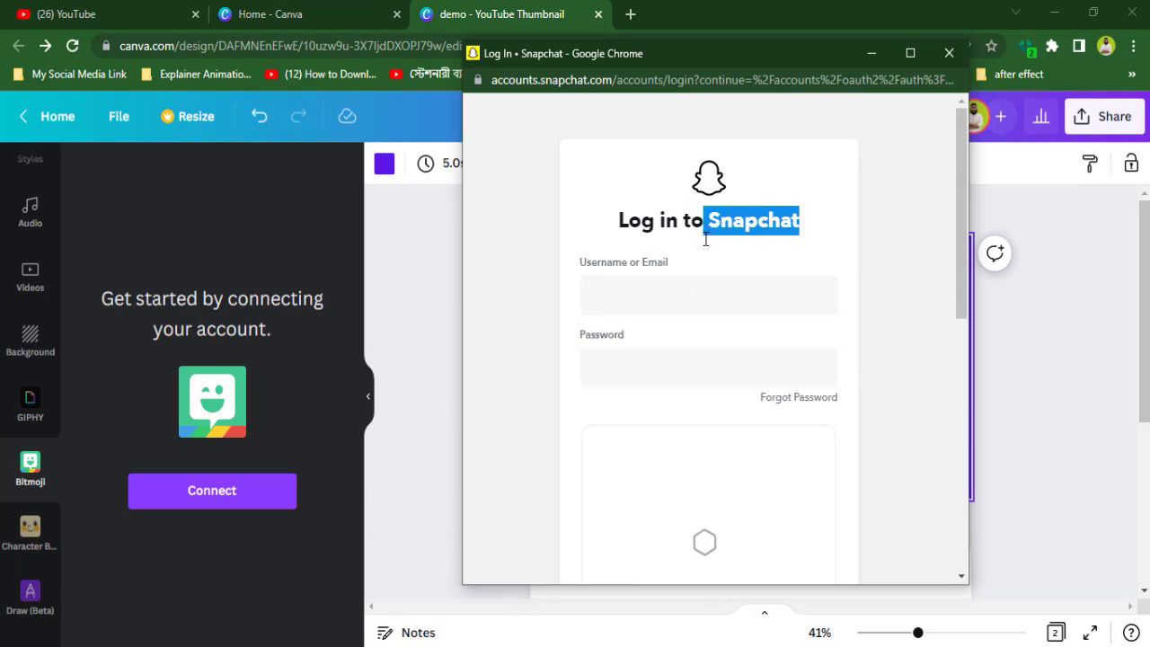
left_click(620, 368)
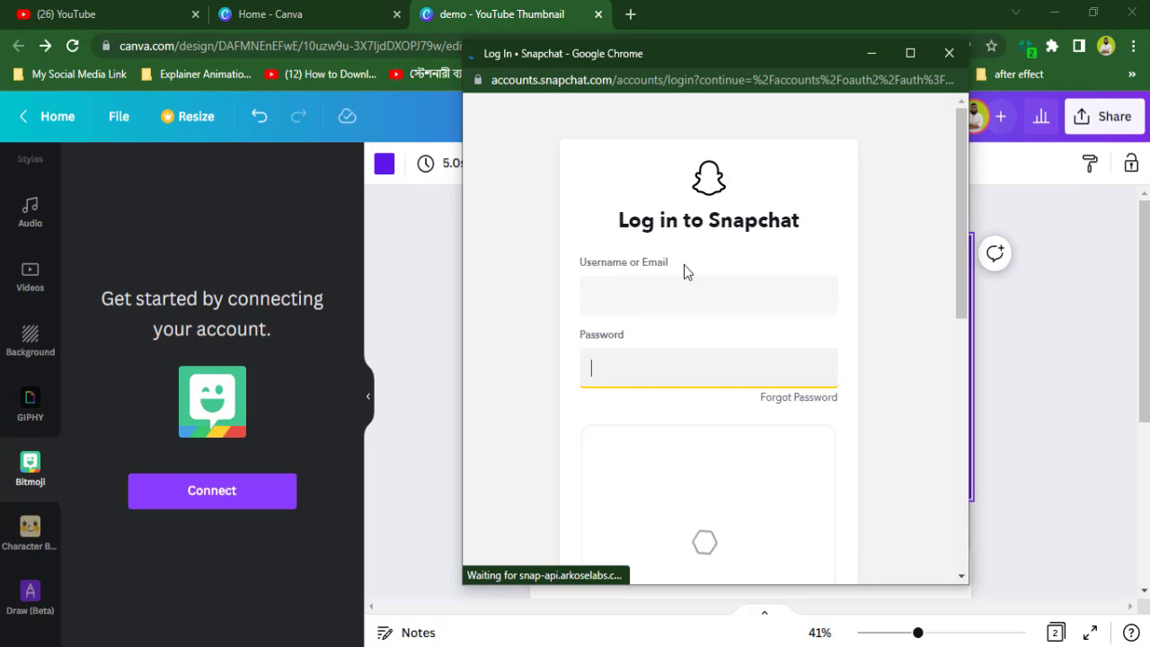
left_click(956, 52)
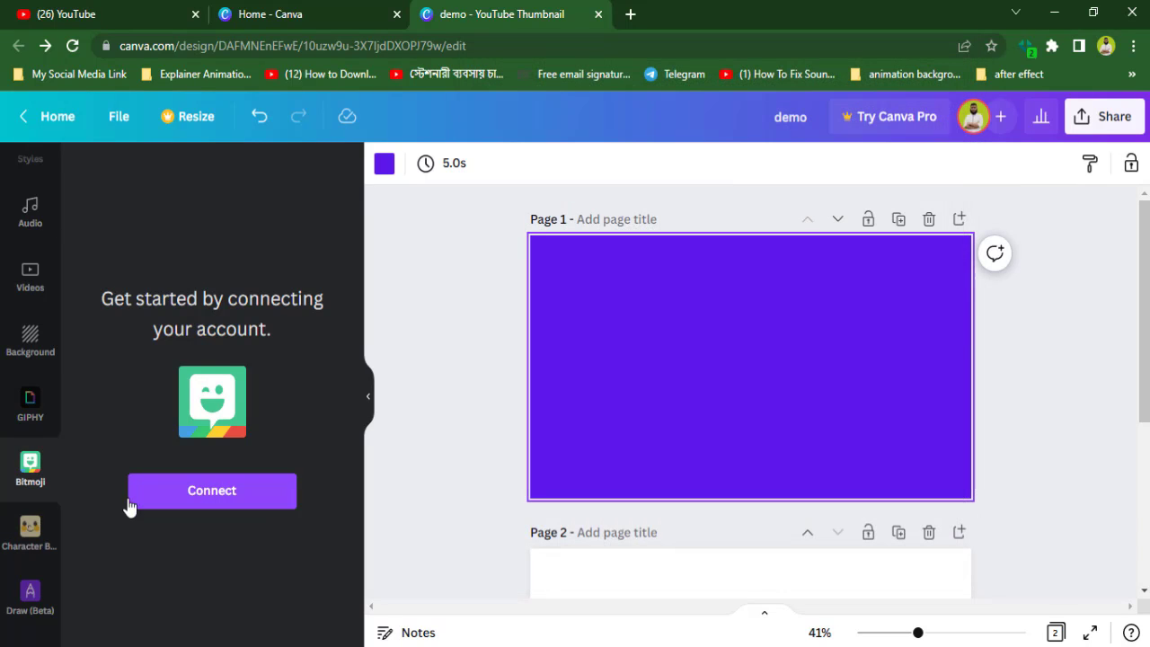
- Use Character Builder to add a character on page 1 with the body seated in a wheelchair and wearing an orange shirt
scroll(46, 539, "down", 3)
left_click(27, 367)
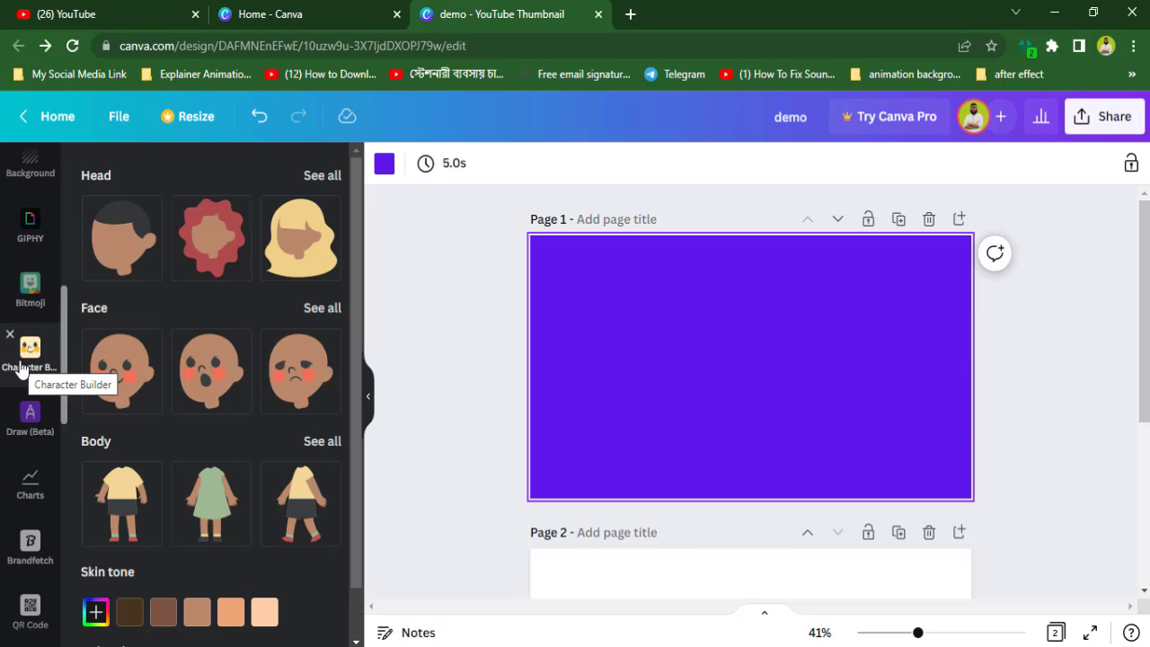
scroll(293, 468, "down", 1)
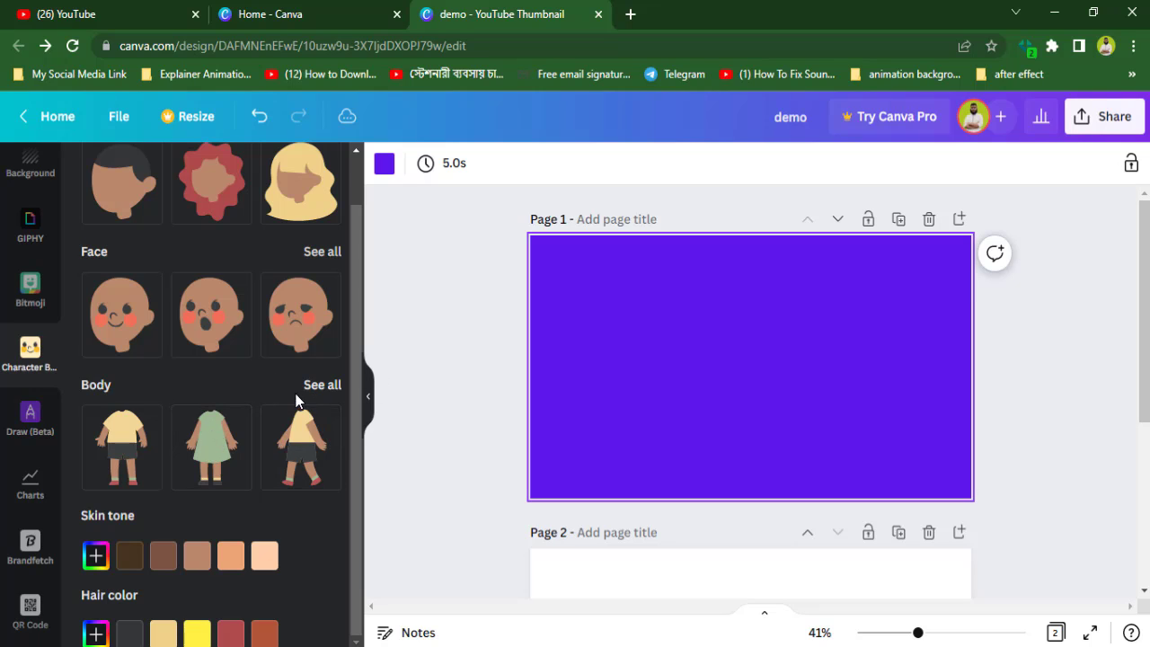
left_click_drag(355, 364, 358, 471)
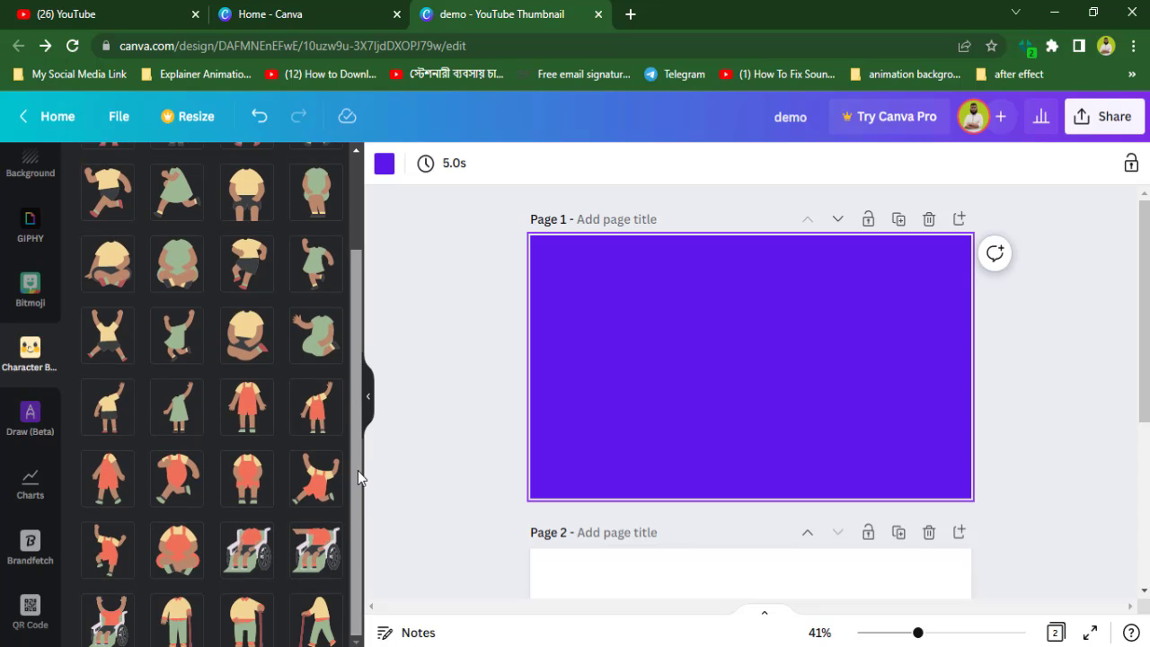
left_click(243, 557)
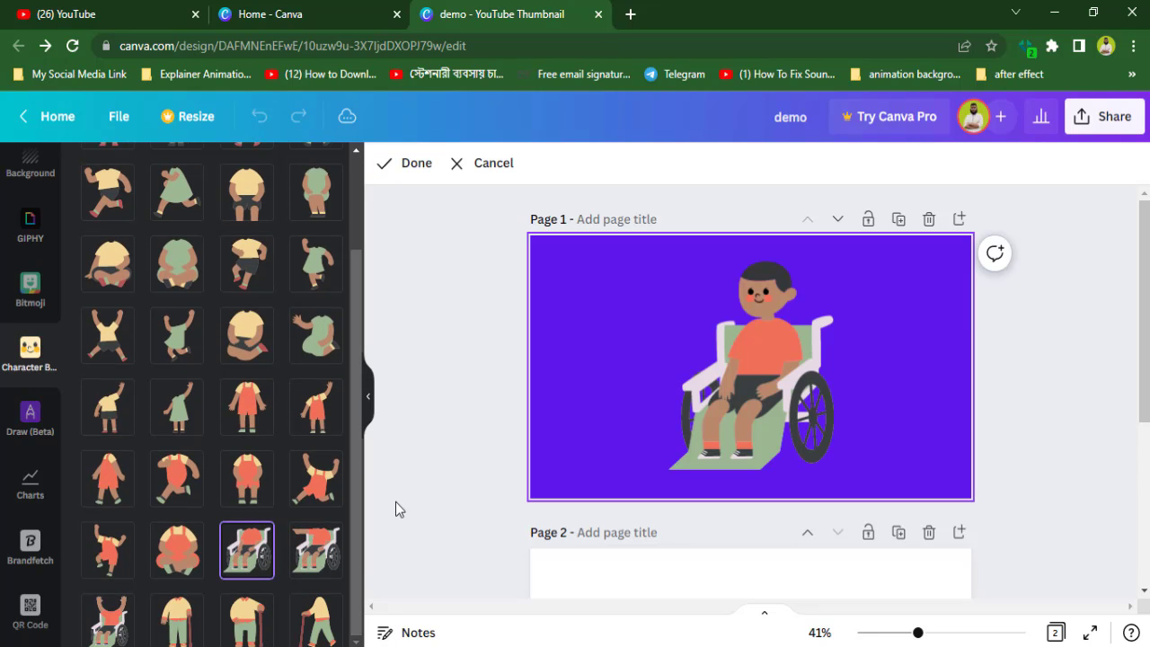
left_click_drag(354, 356, 355, 189)
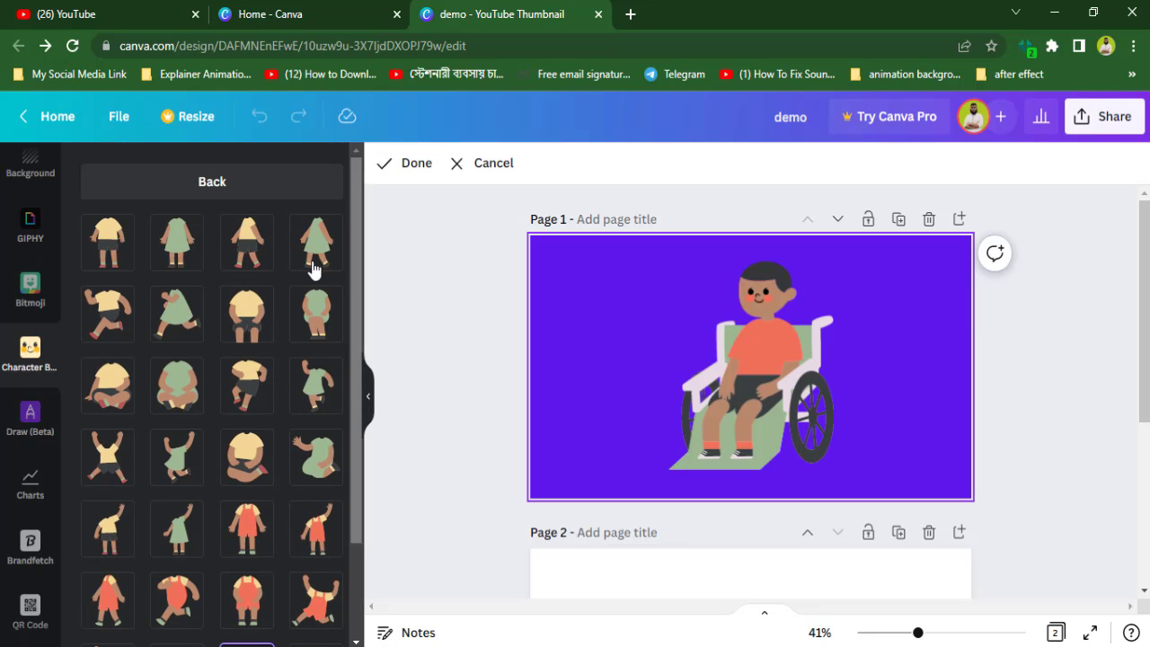
left_click(216, 180)
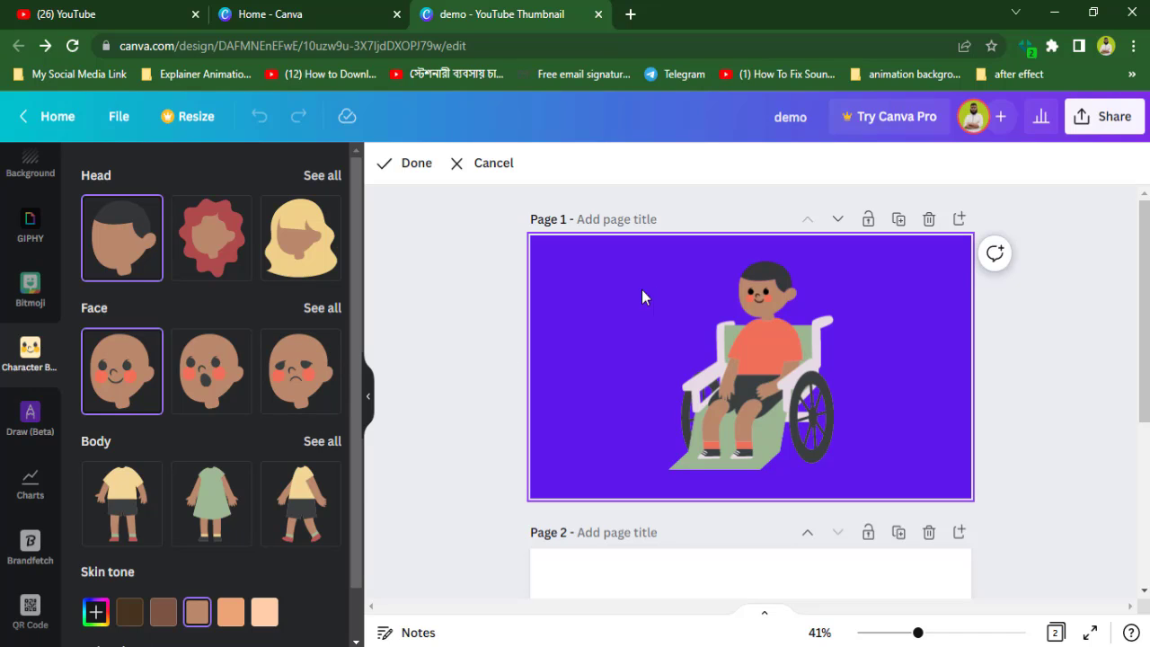
- Try different facial expressions on the wheelchair character and settle on the surprised, open-mouthed face
left_click(323, 308)
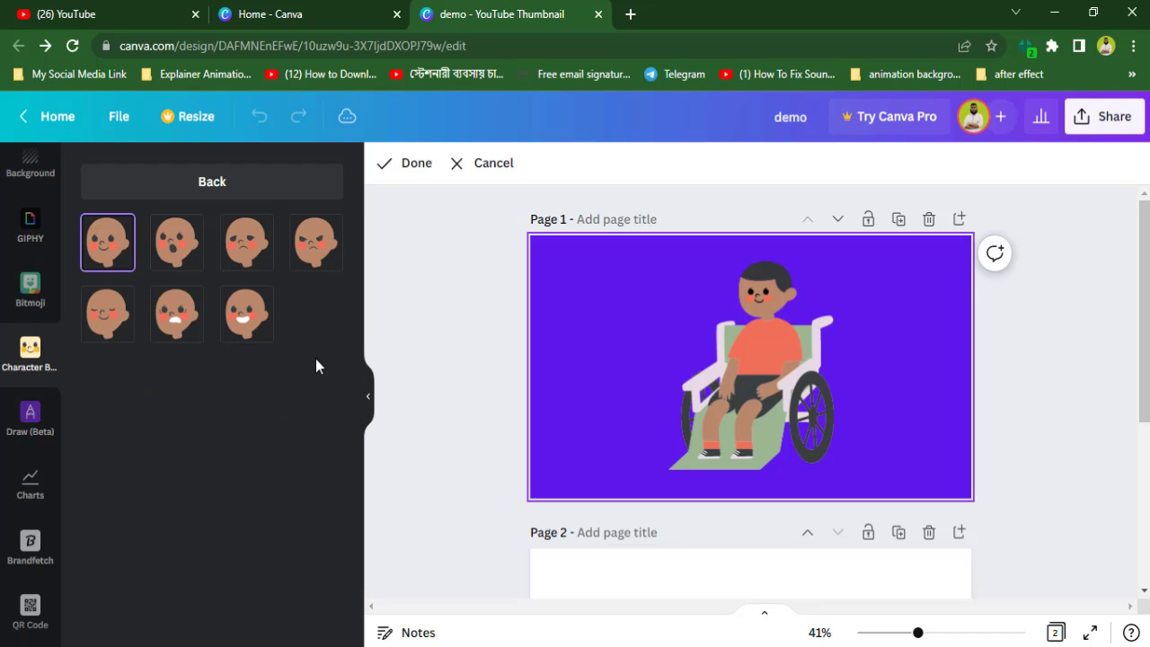
left_click(318, 250)
left_click(246, 249)
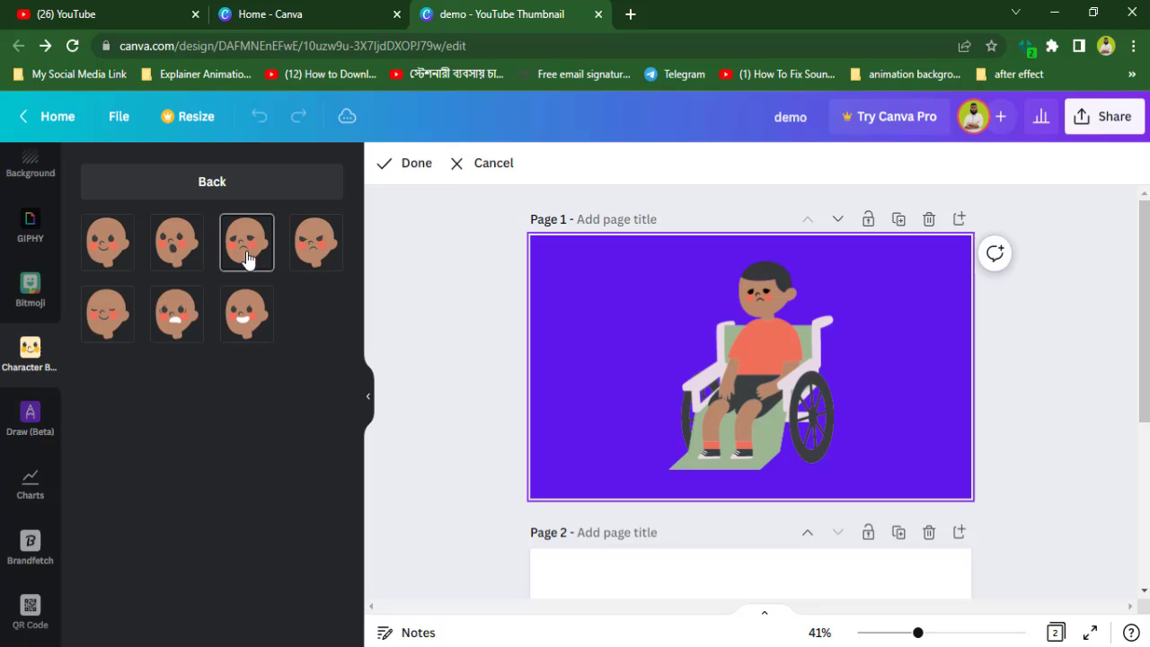
left_click(178, 260)
left_click(121, 257)
left_click(117, 320)
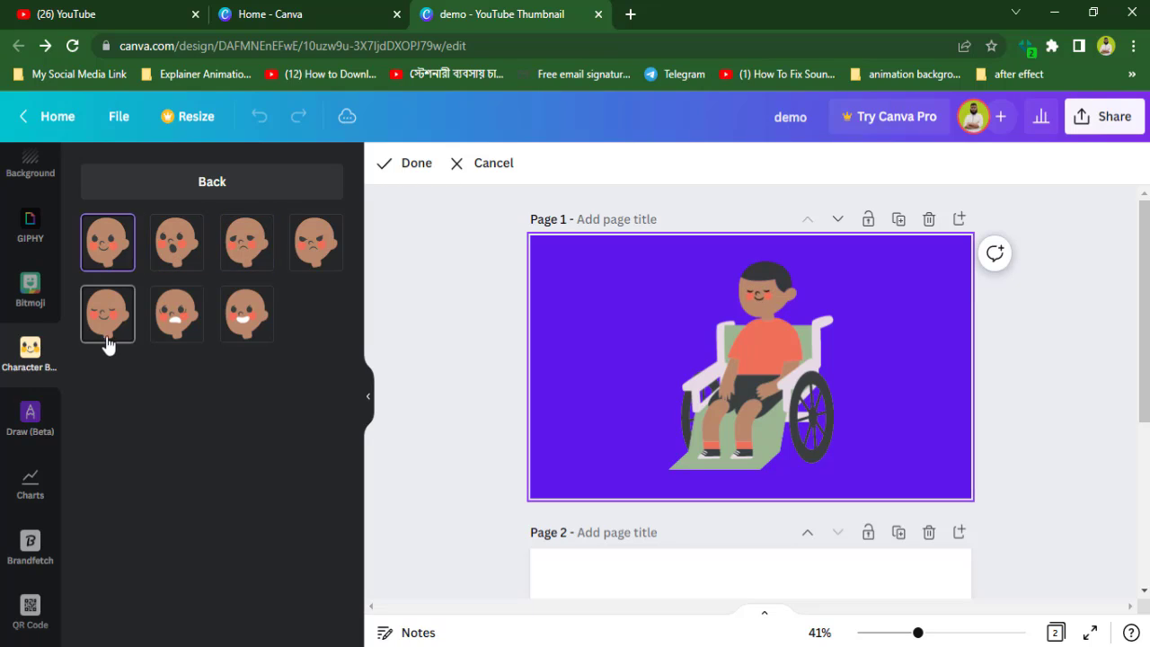
left_click(179, 334)
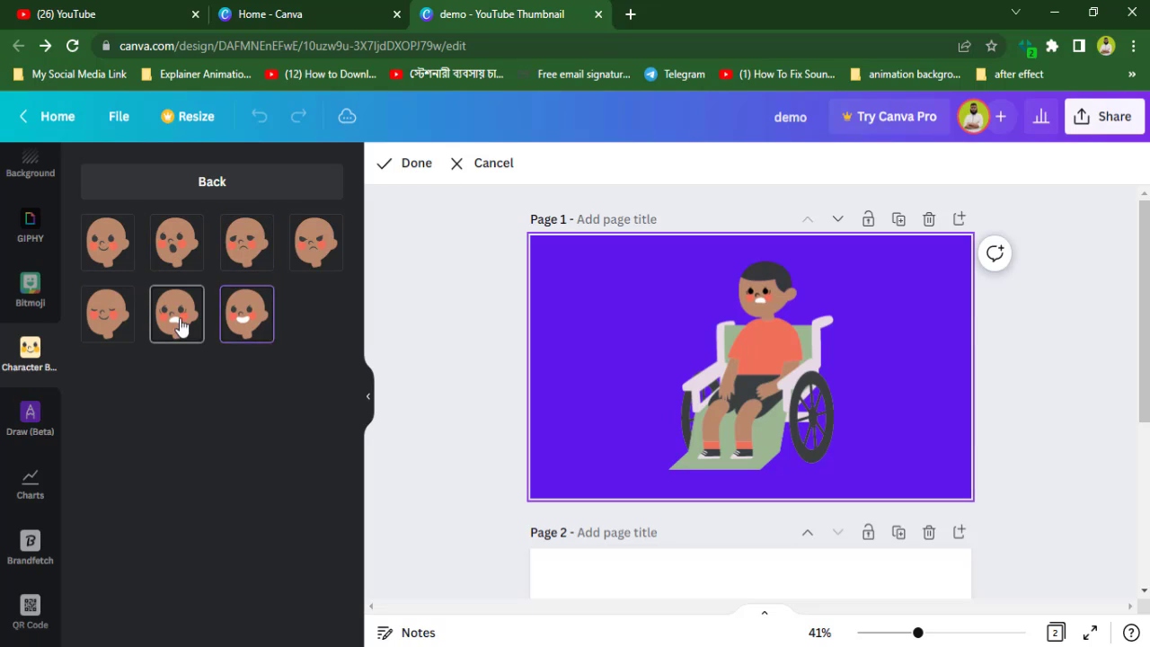
left_click(173, 254)
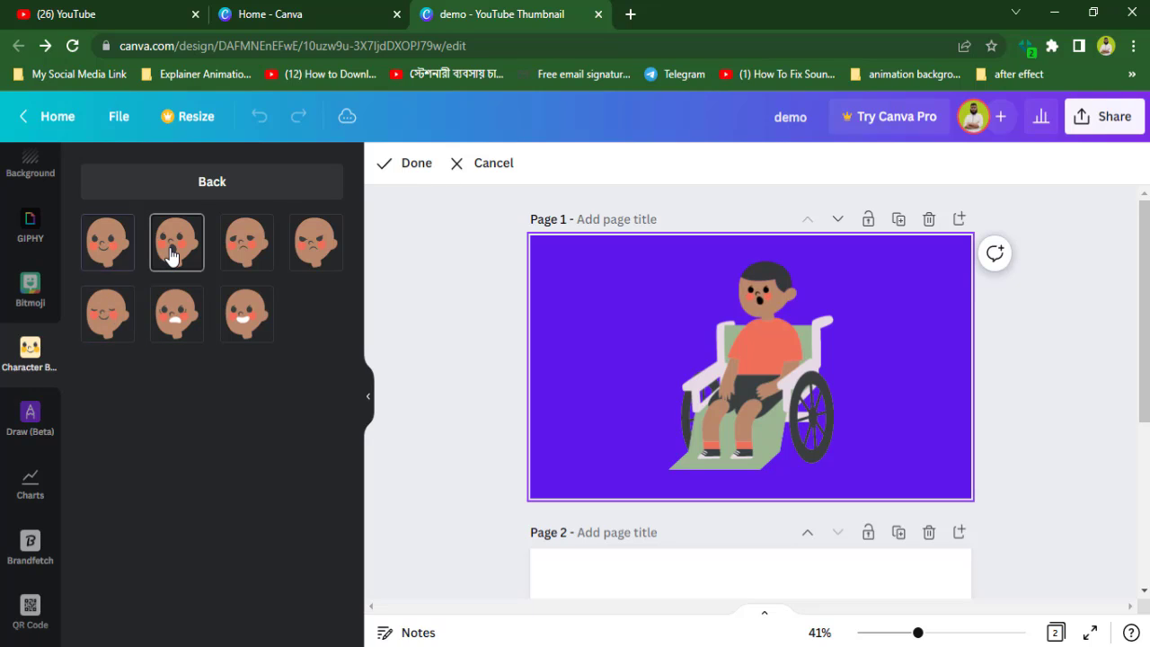
left_click(214, 183)
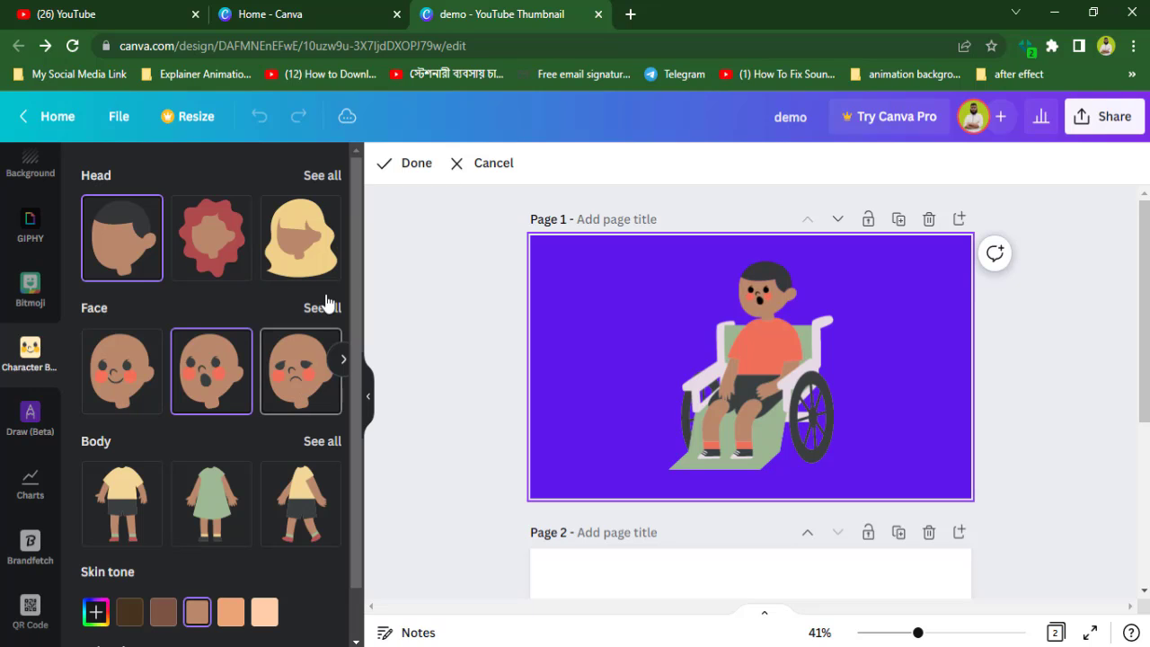
- Try various head styles on the wheelchair character and settle on the large black afro
left_click(316, 175)
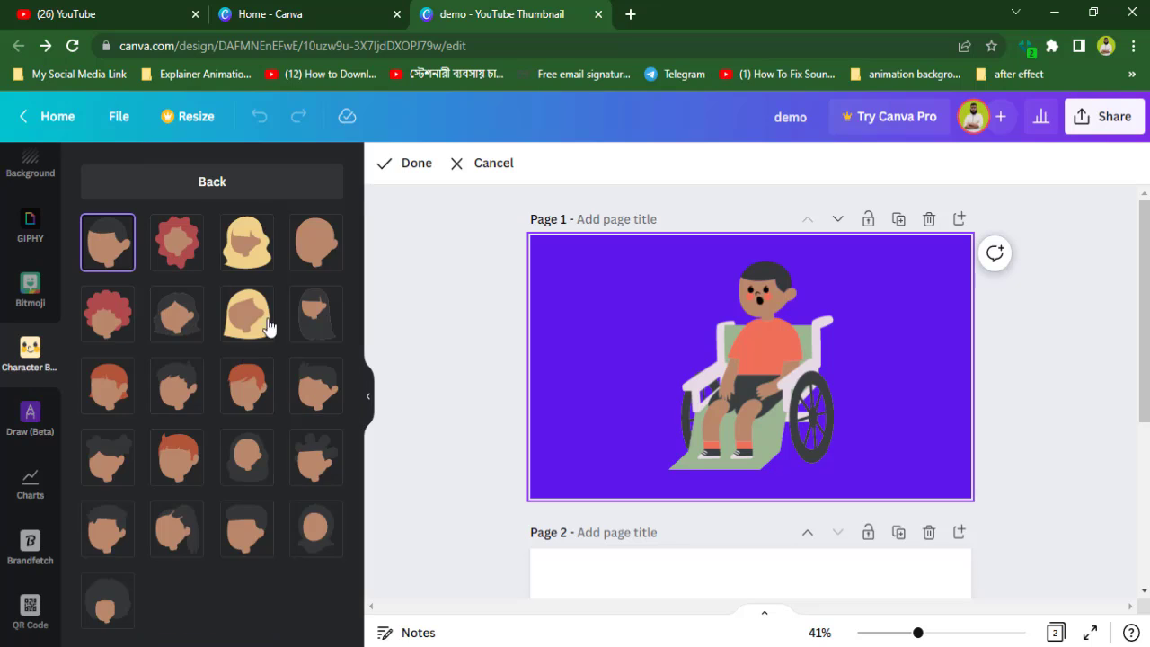
left_click(329, 249)
left_click(245, 246)
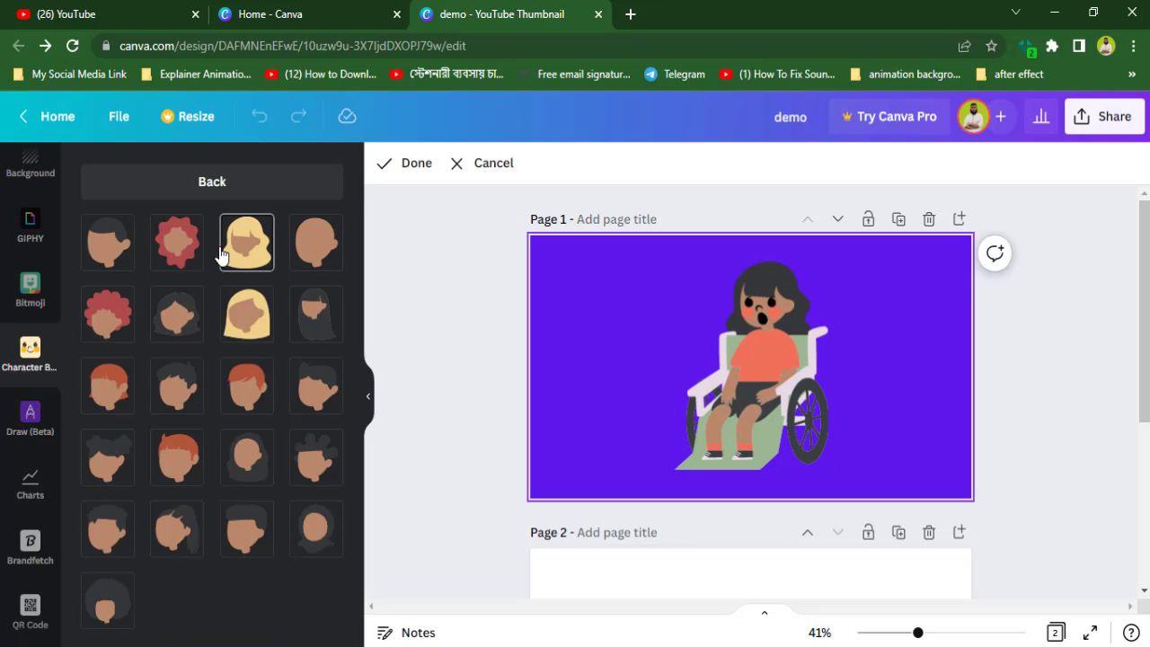
left_click(179, 256)
left_click(247, 315)
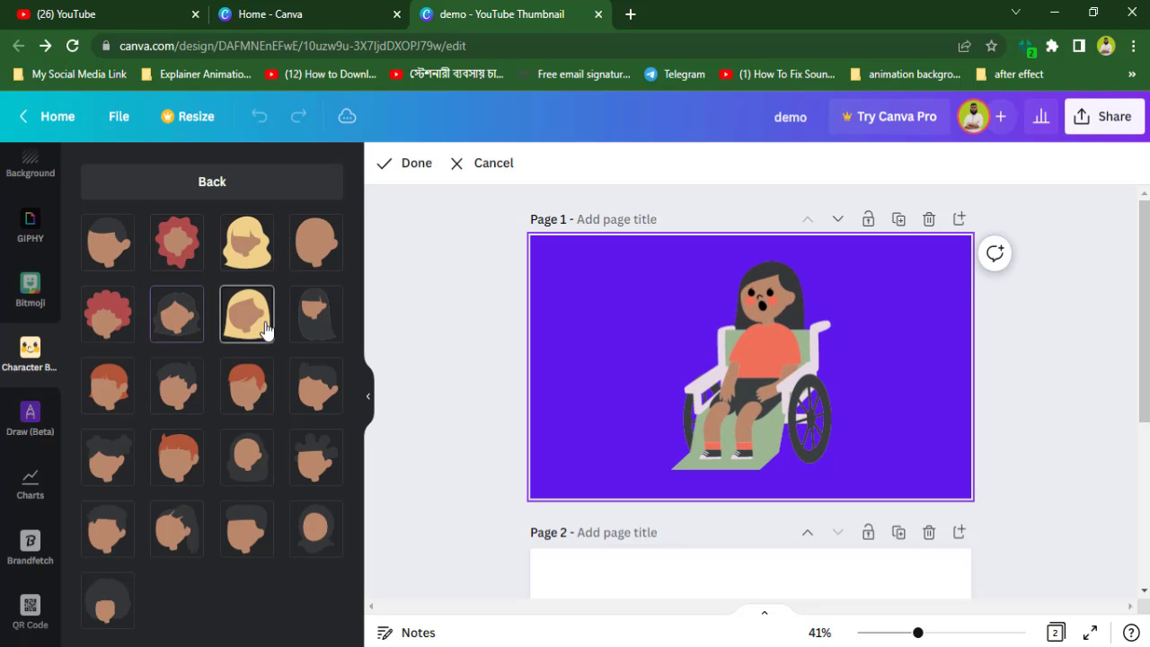
left_click(310, 330)
left_click(313, 402)
left_click(314, 462)
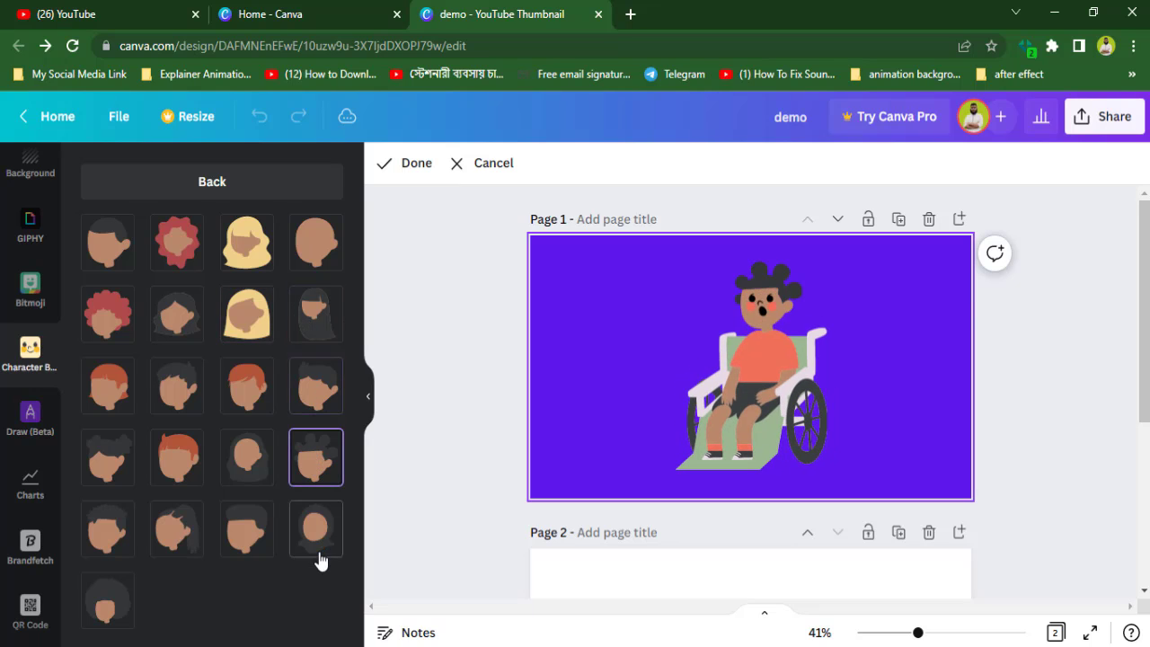
left_click(317, 542)
left_click(231, 534)
left_click(247, 458)
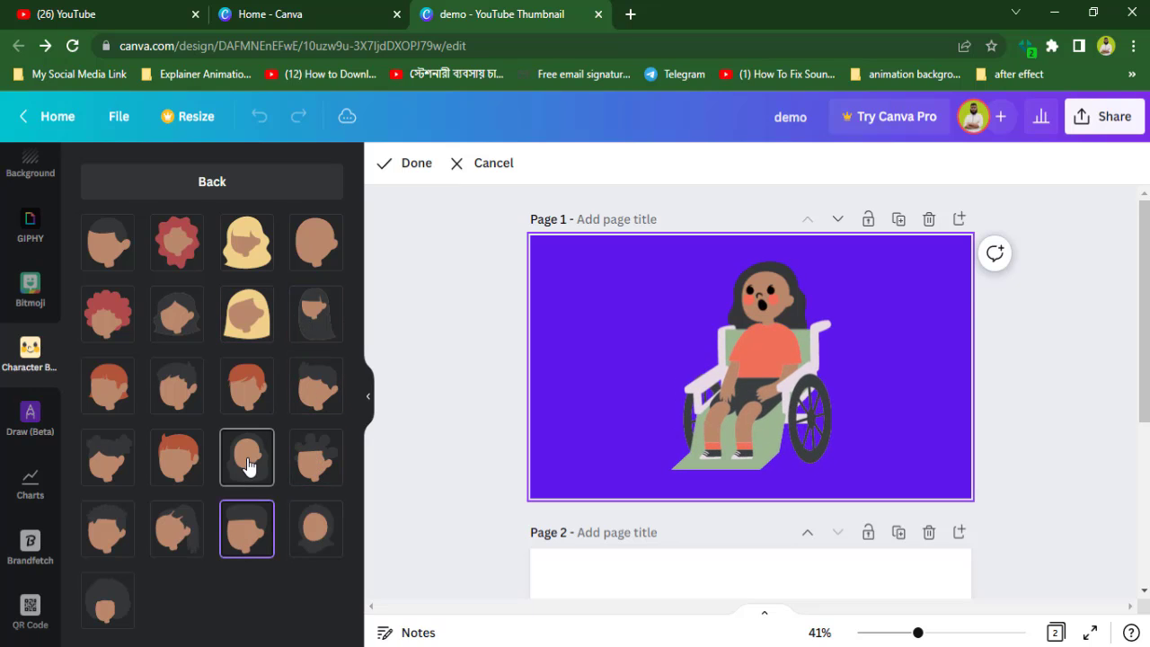
left_click(307, 533)
left_click(314, 466)
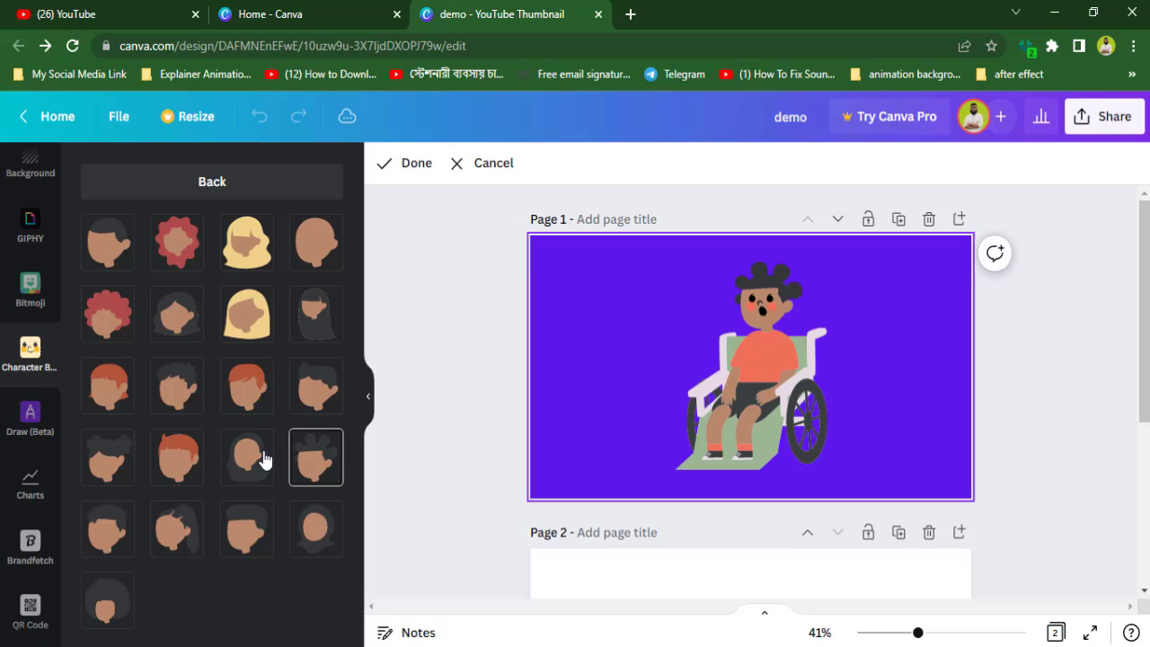
left_click(126, 618)
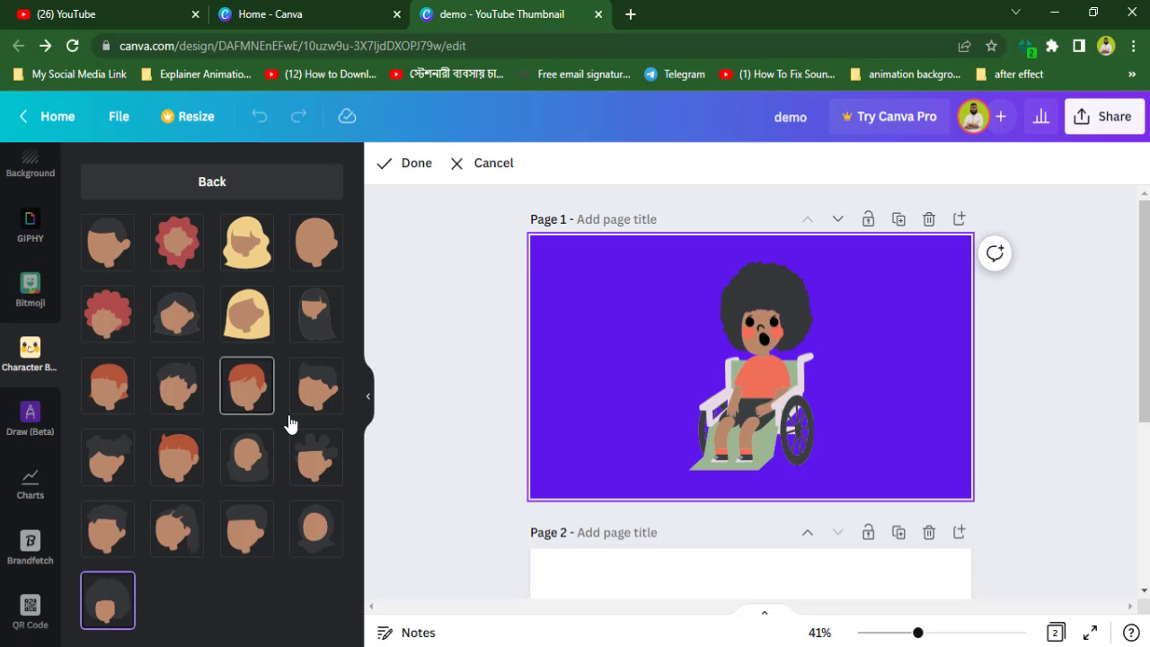
left_click(209, 181)
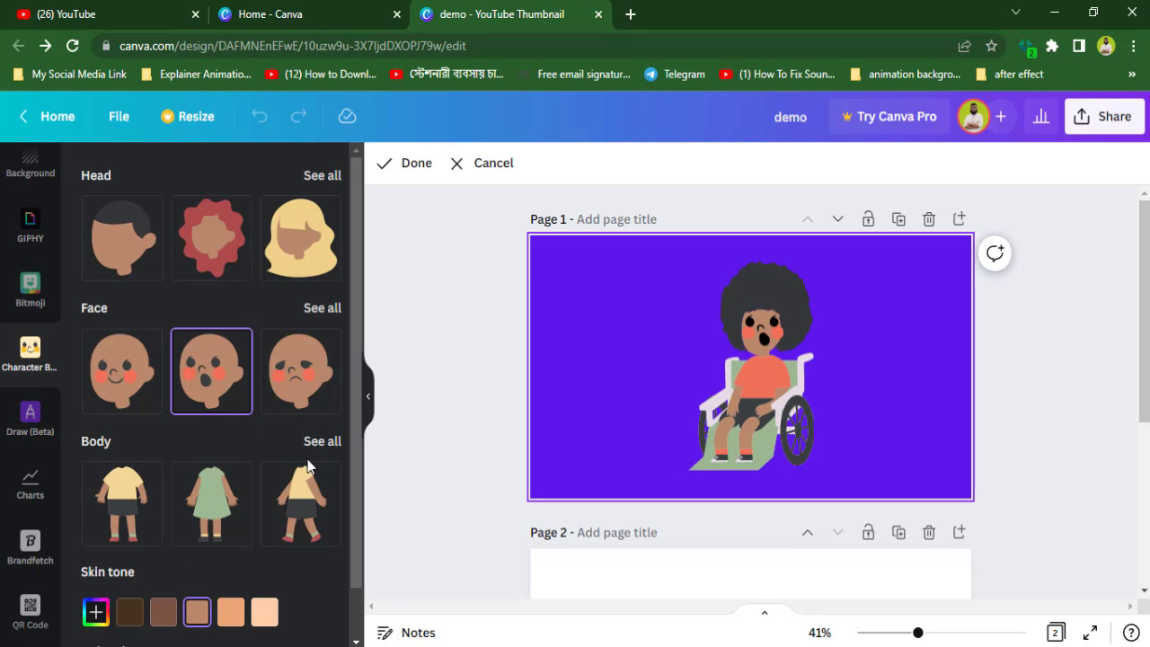
- Try several preset skin tones on the wheelchair character, settle on the medium-dark brown, and recolor its hair reddish brown
scroll(356, 397, "down", 1)
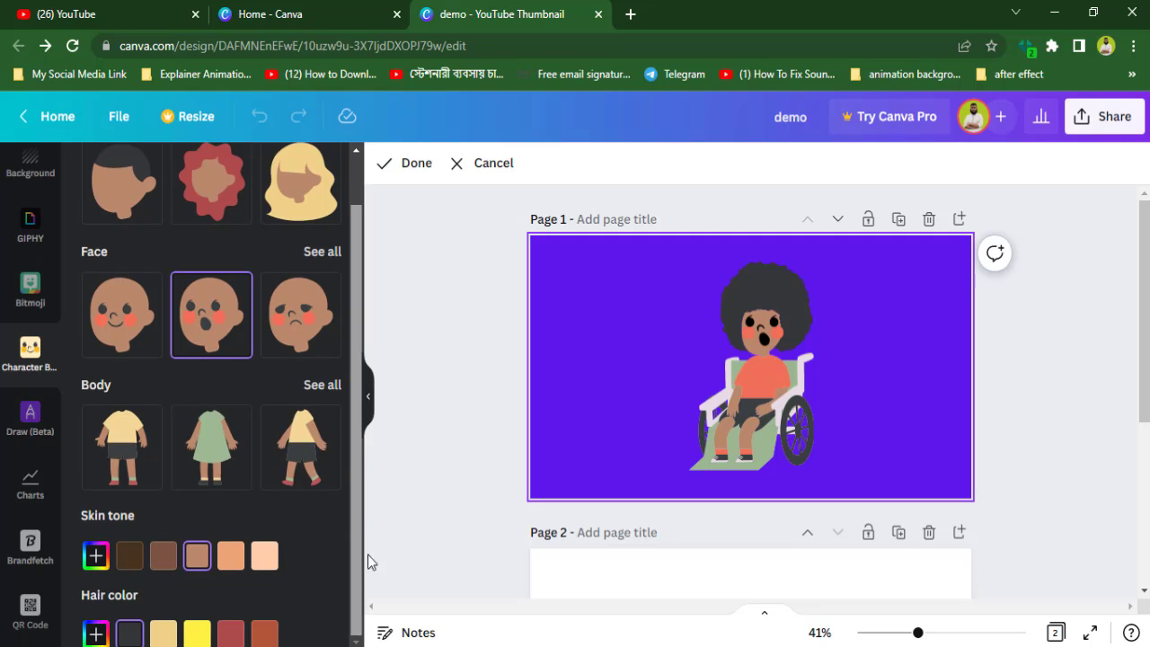
left_click(267, 558)
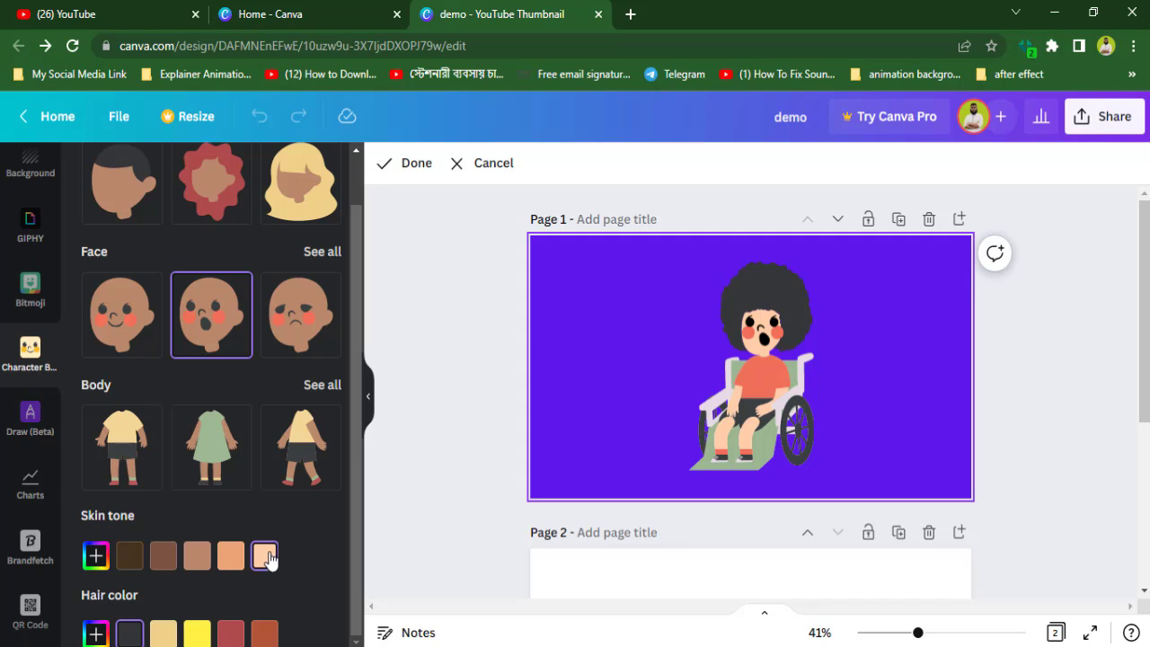
left_click(230, 557)
left_click(198, 558)
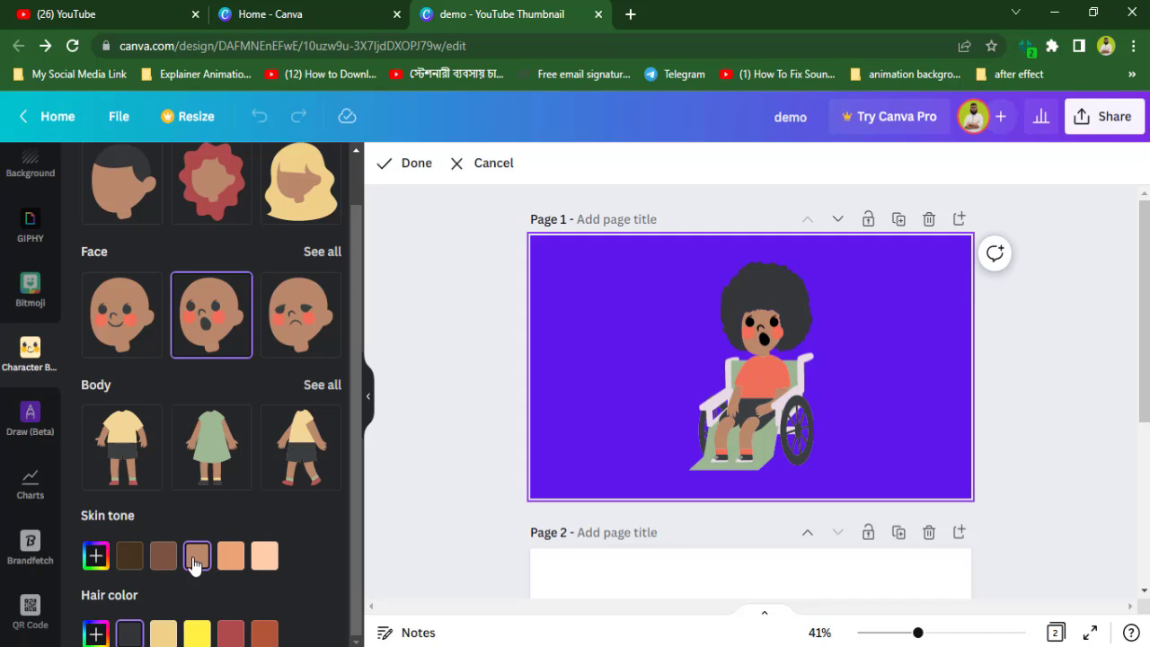
left_click(160, 558)
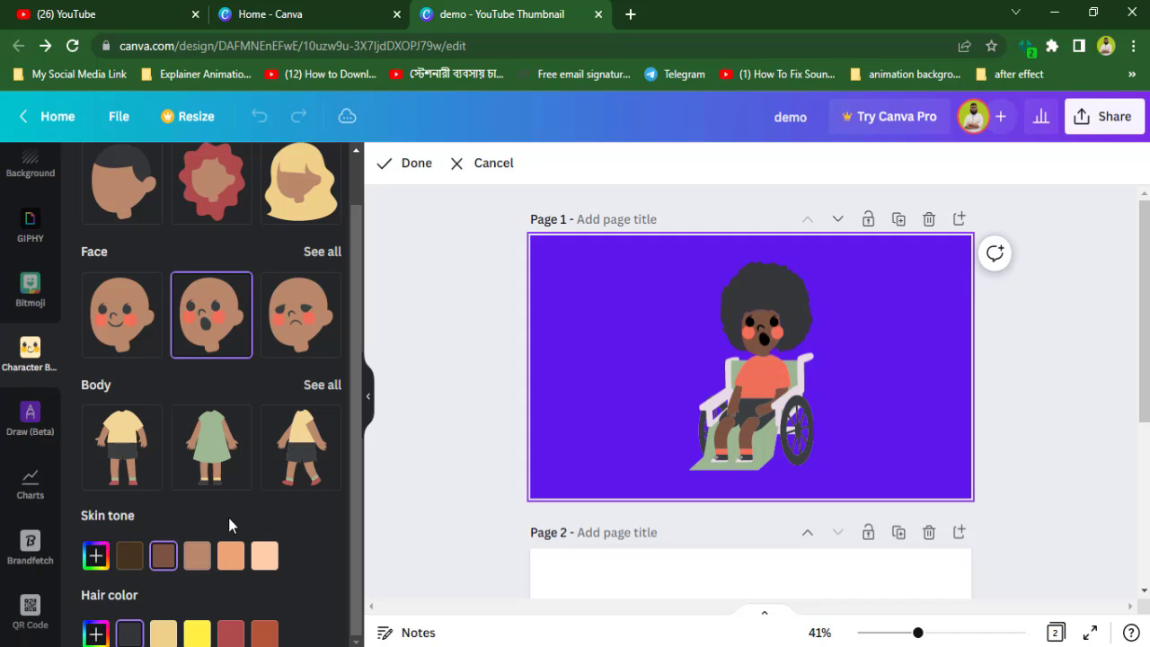
left_click(266, 641)
- Try custom skin colors on the wheelchair character, including purple and orange, and discard the character from page 1
left_click(96, 555)
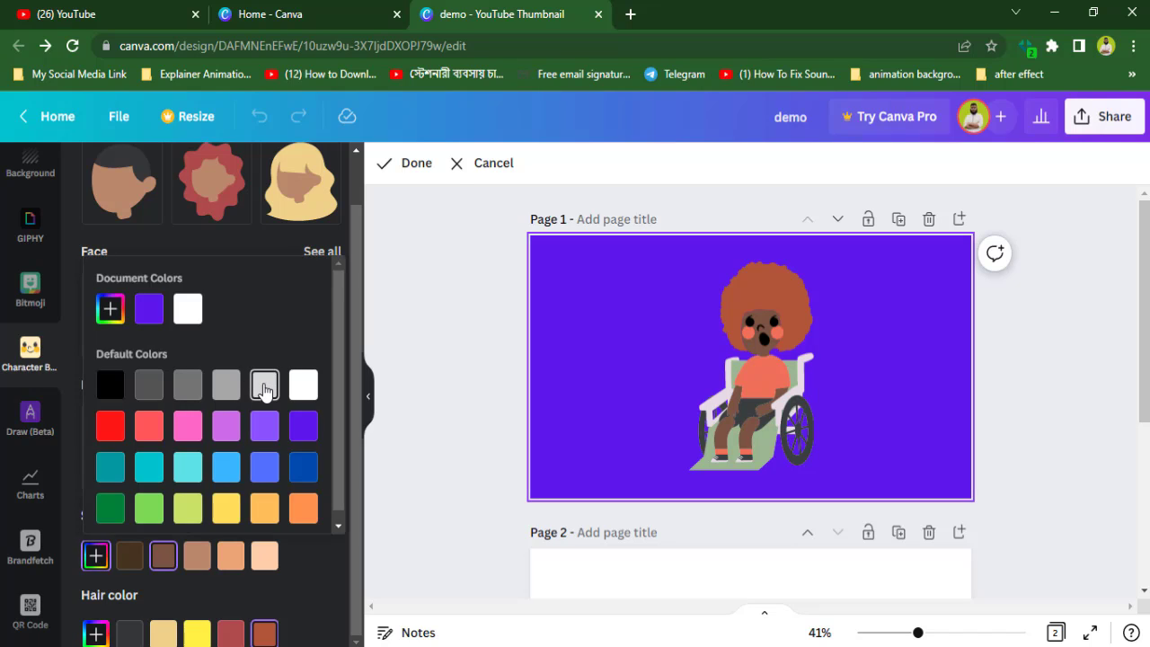
left_click(265, 389)
left_click(303, 428)
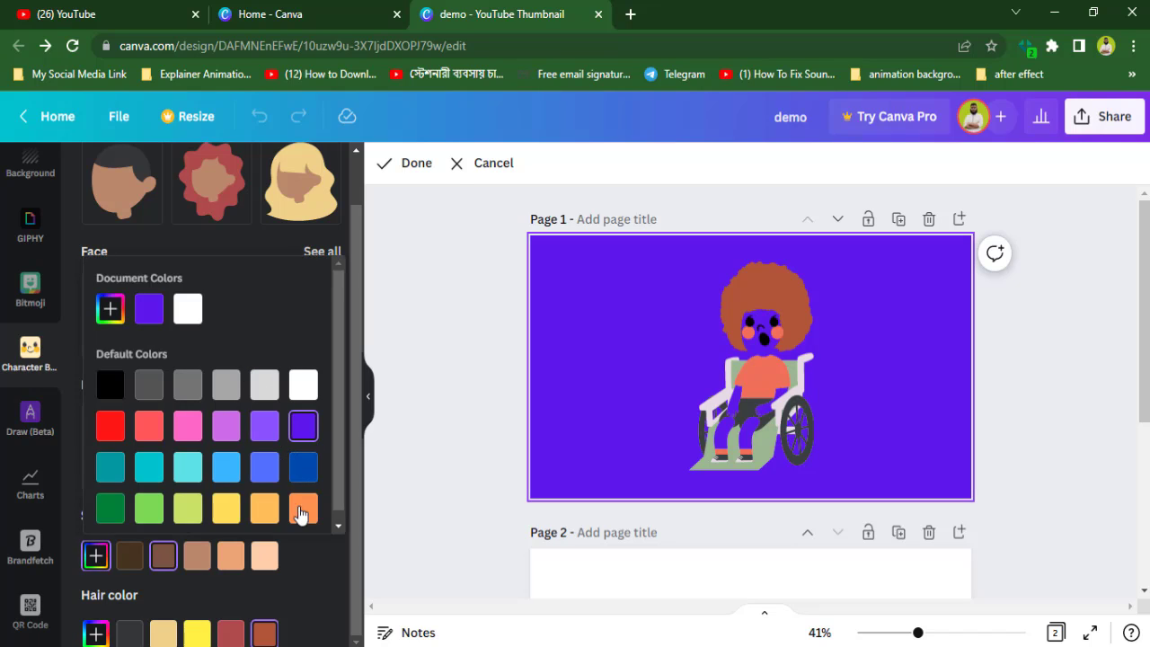
left_click(304, 508)
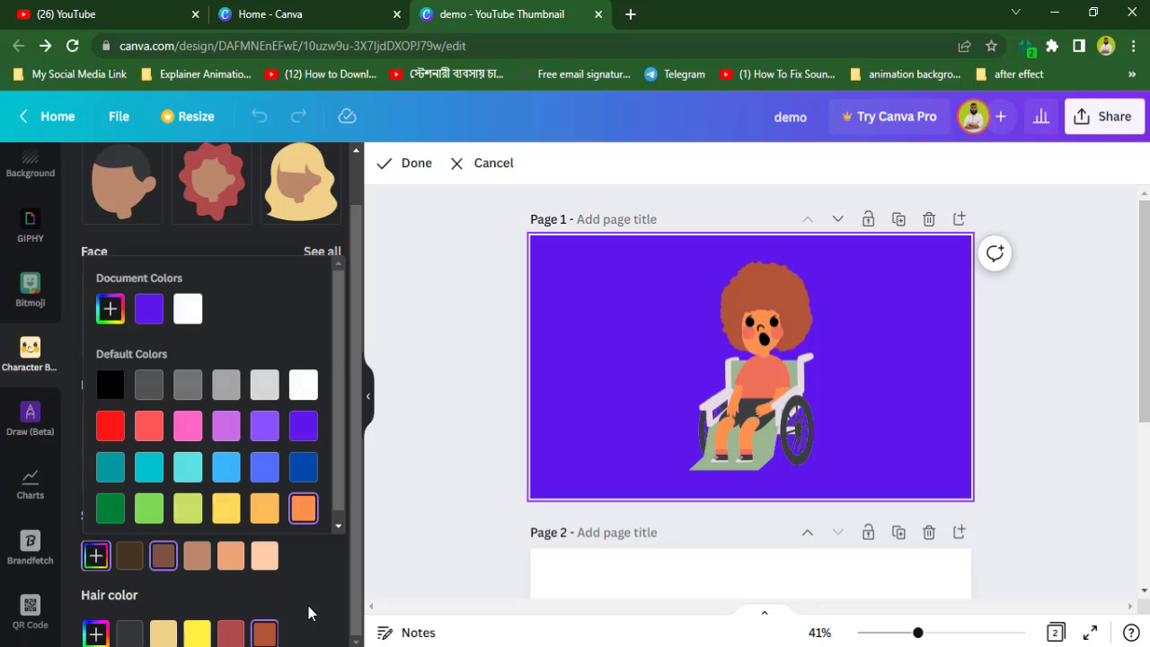
left_click(308, 613)
scroll(362, 302, "up", 1)
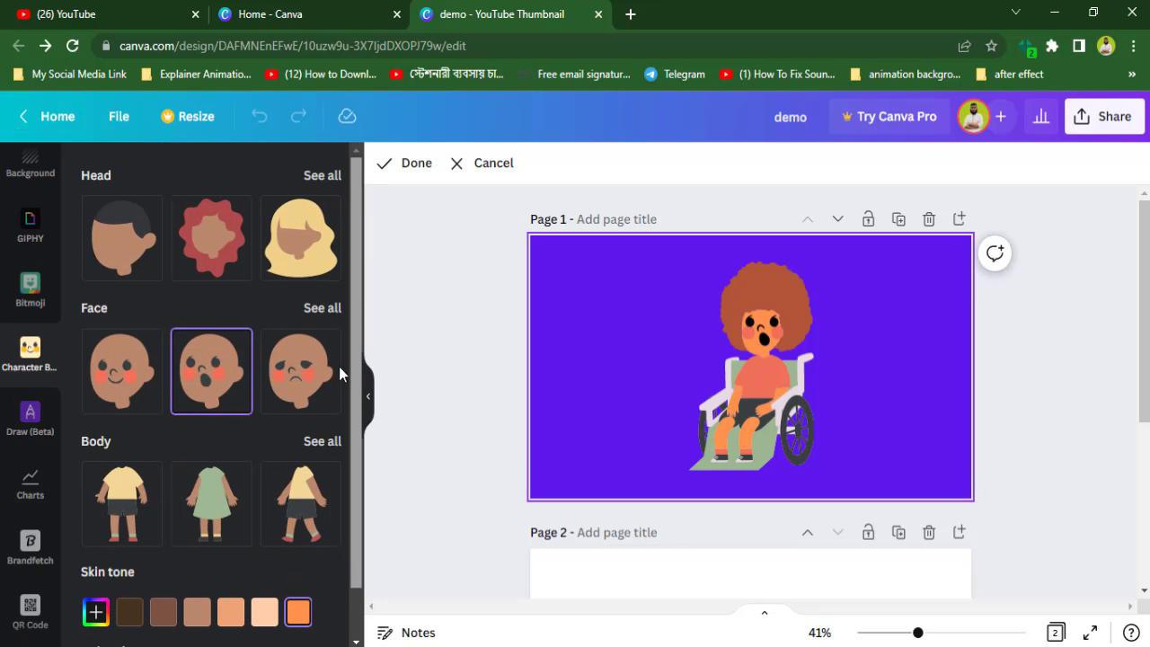
scroll(338, 367, "down", 1)
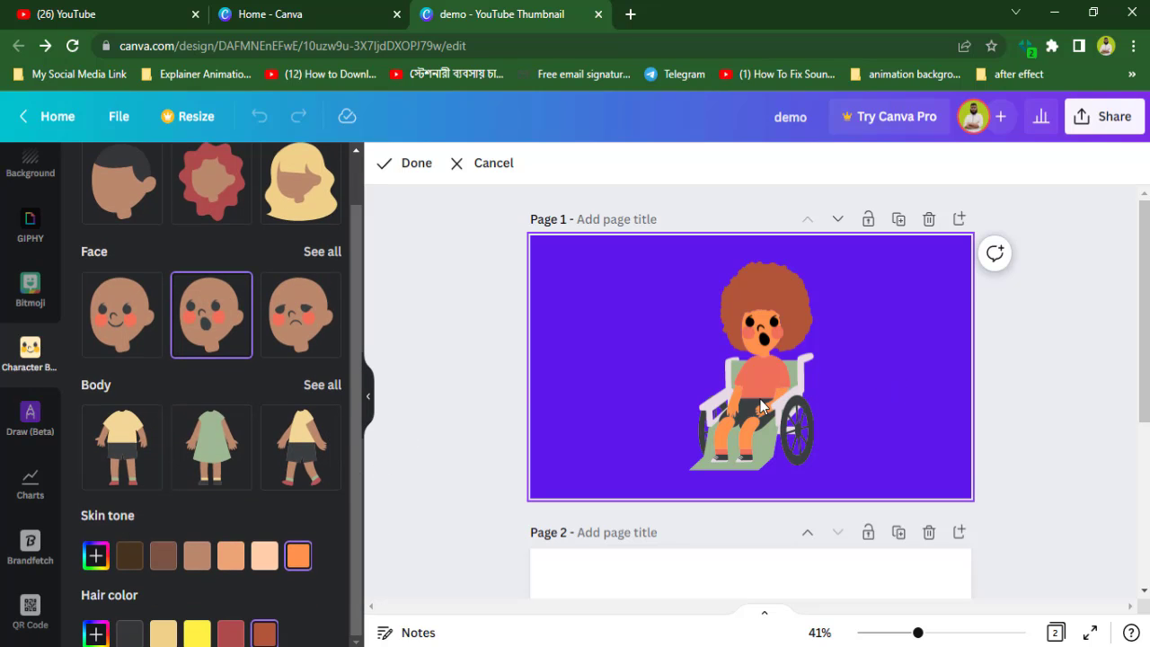
left_click(455, 169)
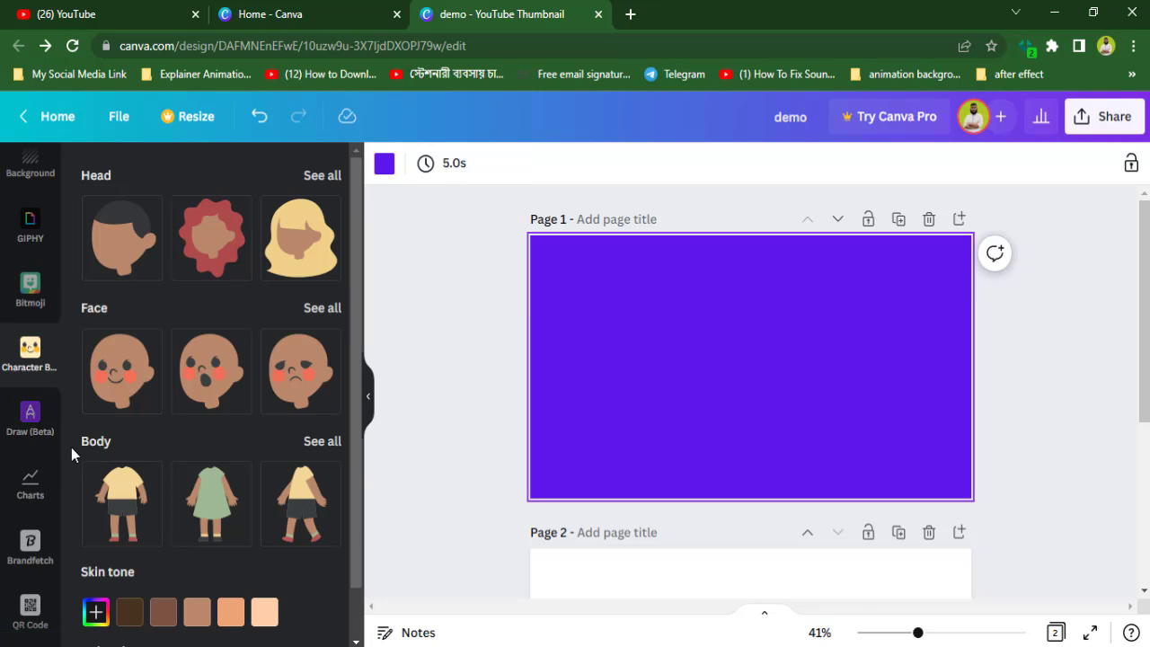
- Use the Draw (Beta) Pen at size 15 to draw a blue squiggle and a red squiggle on page 1
left_click(33, 416)
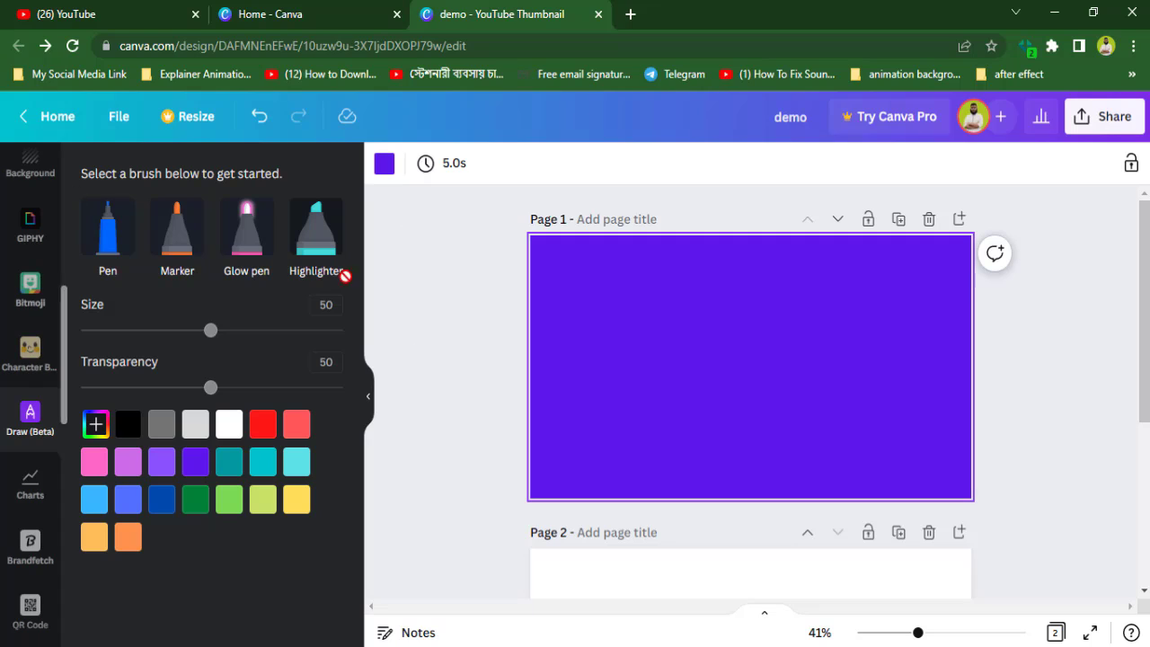
left_click(108, 229)
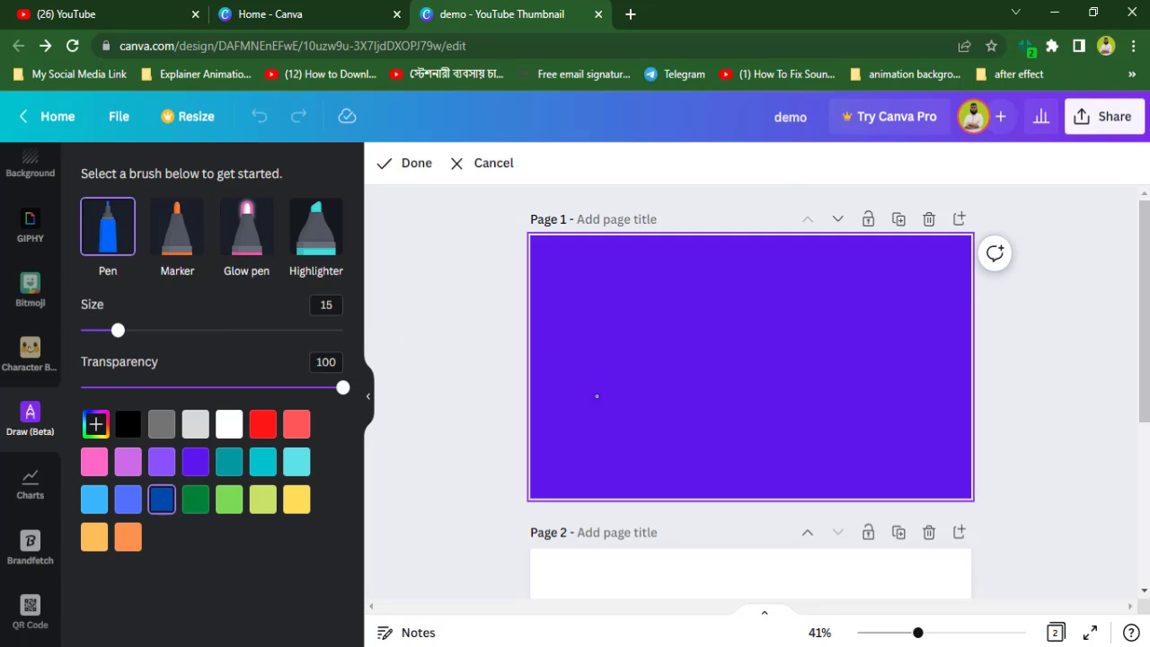
left_click_drag(627, 393, 685, 339)
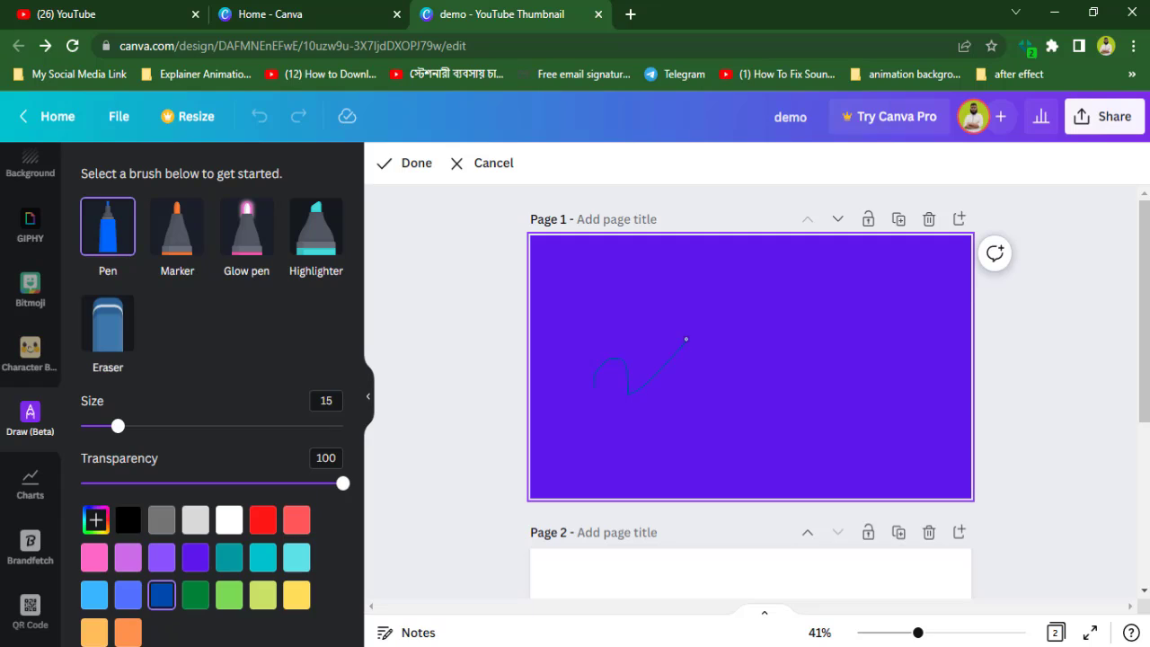
left_click(258, 525)
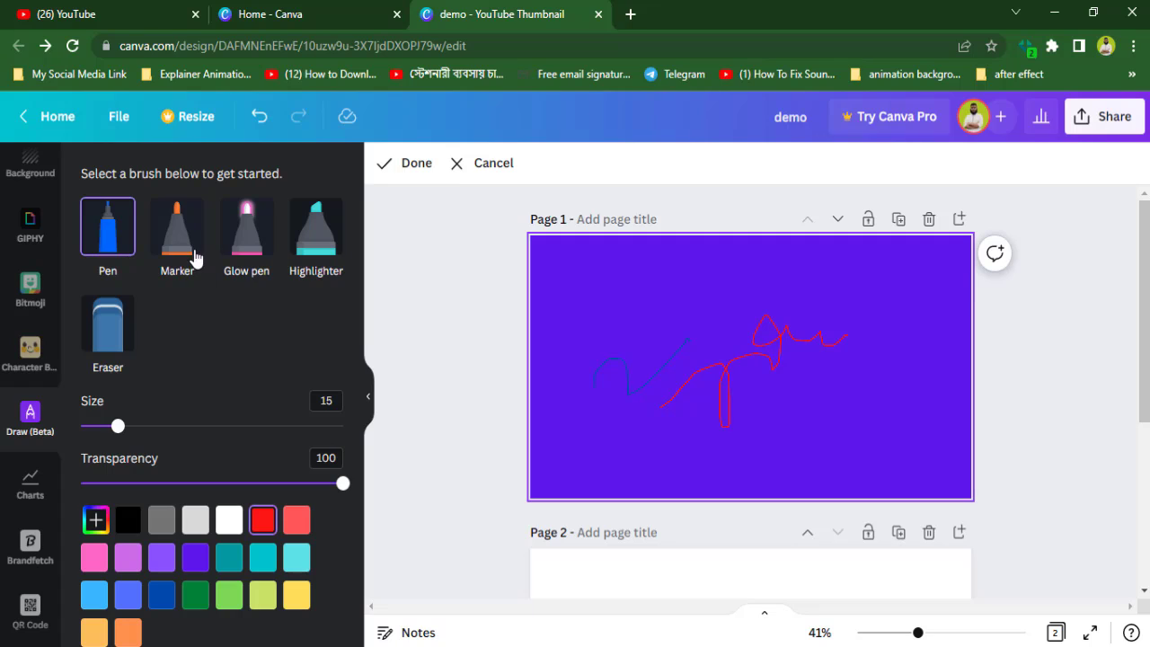
- Draw a thick red wavy line near the lower edge of page 1 with the Marker at size 50
left_click(177, 226)
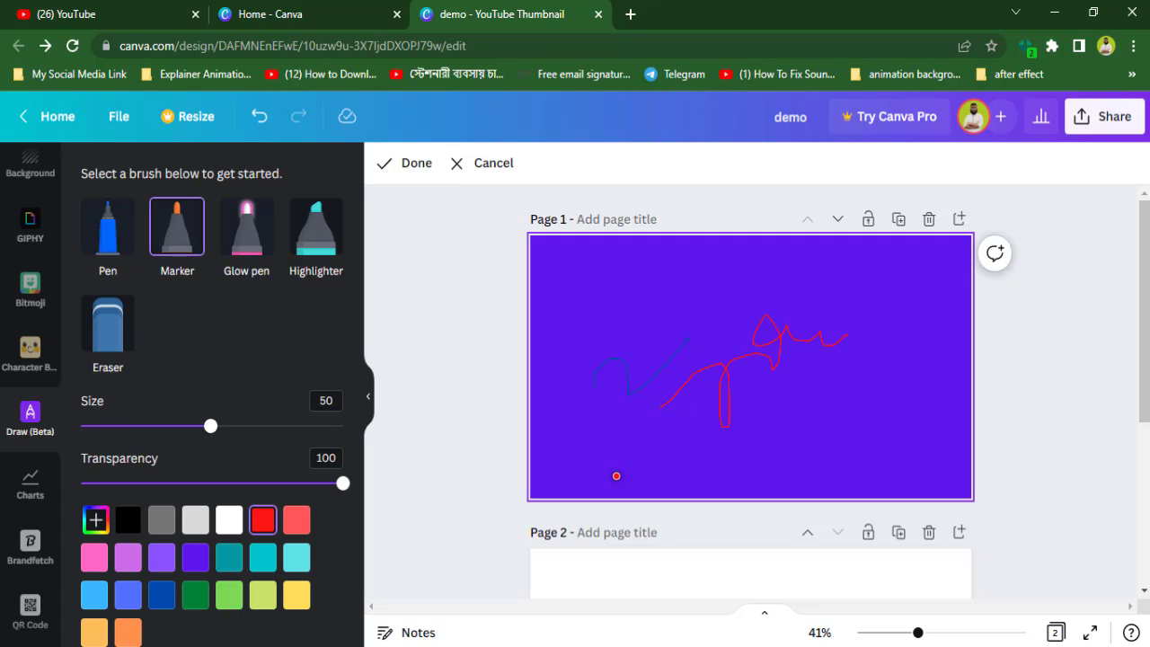
mouse_move(617, 476)
left_mouse_down()
mouse_move(662, 453)
mouse_move(666, 471)
mouse_move(674, 453)
mouse_move(699, 470)
mouse_move(710, 459)
mouse_move(757, 476)
left_mouse_up()
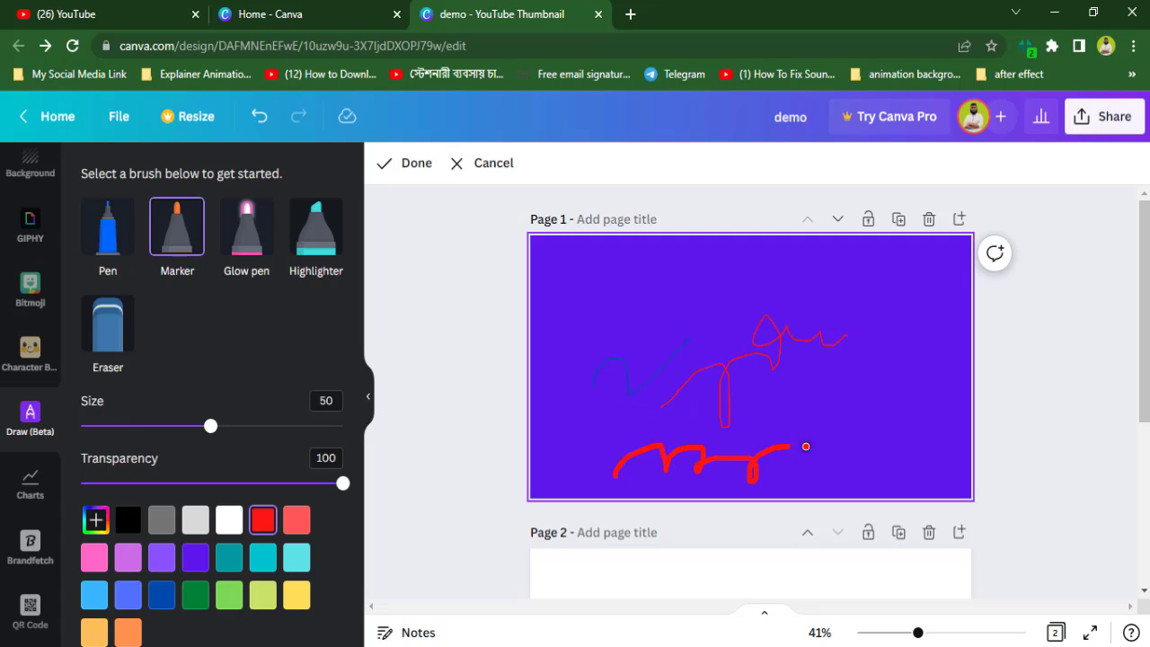
left_click_drag(806, 446, 824, 446)
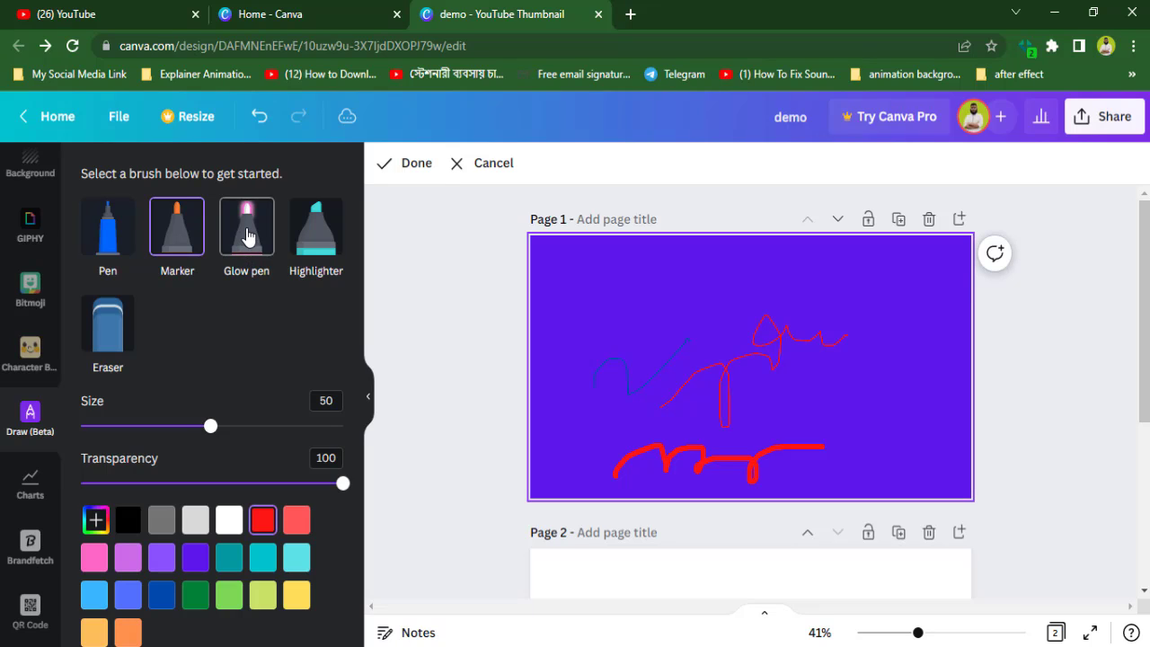
- Draw a looping Glow pen line across the upper part of page 1 and a blue Highlighter band beneath it
left_click(248, 235)
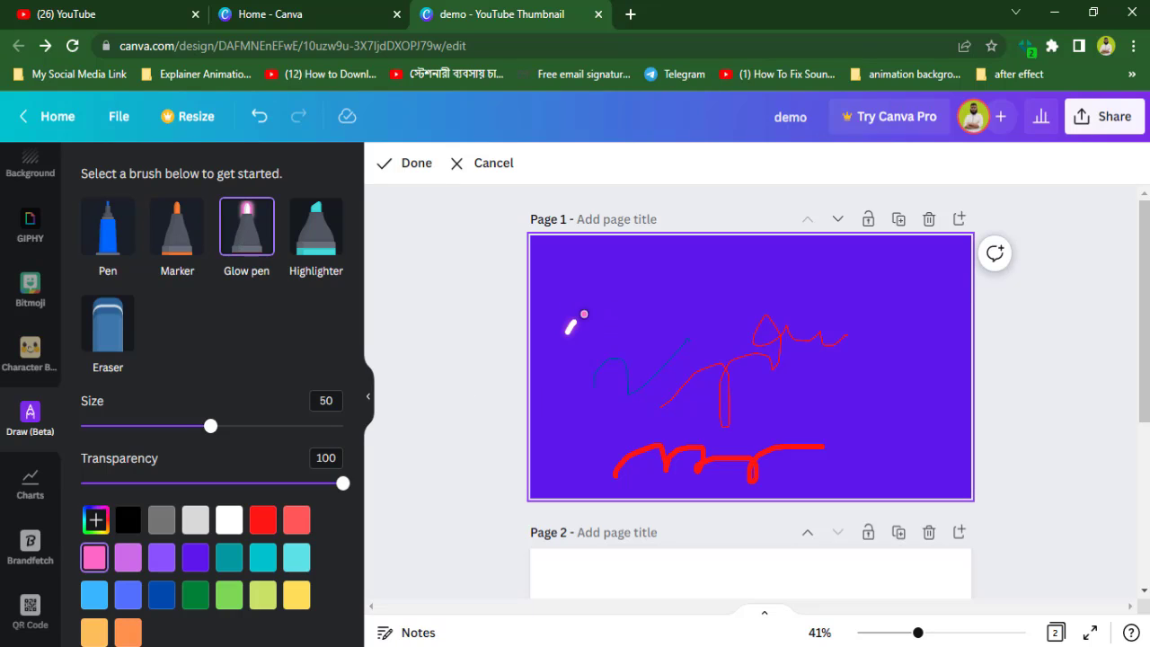
mouse_move(584, 313)
left_mouse_down()
mouse_move(646, 304)
mouse_move(654, 320)
mouse_move(665, 292)
mouse_move(695, 311)
mouse_move(700, 297)
mouse_move(761, 291)
mouse_move(756, 303)
mouse_move(807, 282)
mouse_move(796, 299)
mouse_move(877, 295)
mouse_move(870, 307)
mouse_move(885, 291)
mouse_move(916, 291)
left_mouse_up()
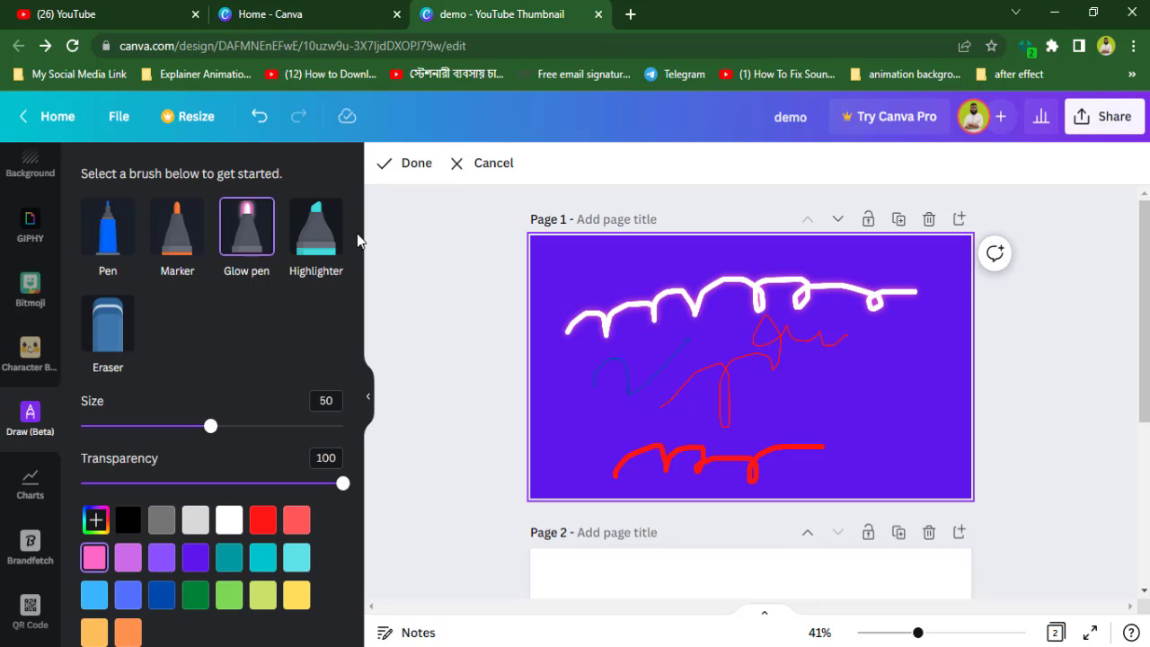
left_click(316, 232)
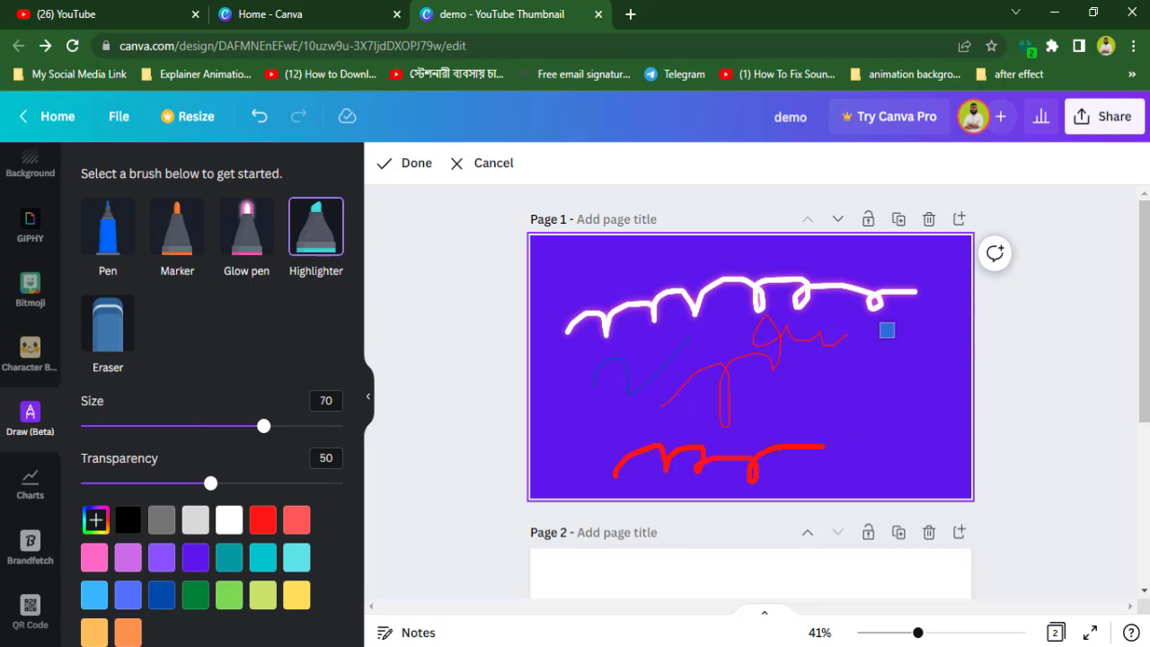
left_click_drag(858, 343, 628, 334)
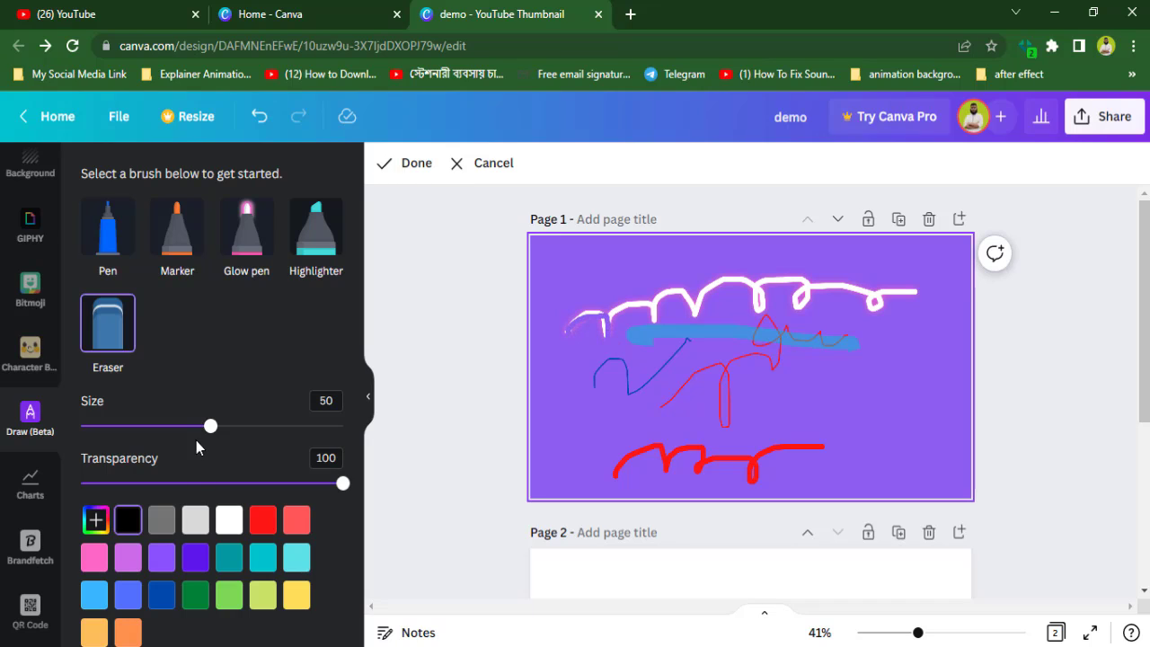
- Enlarge the Eraser to size 71, rub out parts of the glow line's left half, and reduce the eraser size
left_click_drag(209, 429, 266, 426)
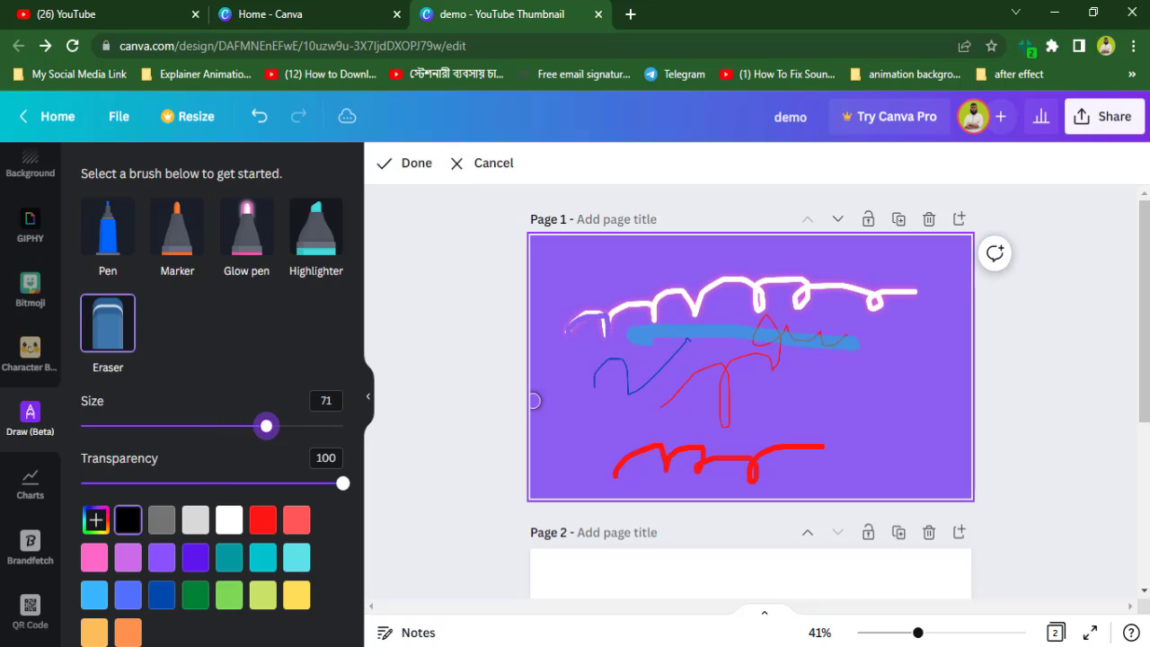
mouse_move(573, 316)
left_mouse_down()
mouse_move(701, 310)
mouse_move(621, 326)
mouse_move(618, 299)
mouse_move(692, 297)
left_mouse_up()
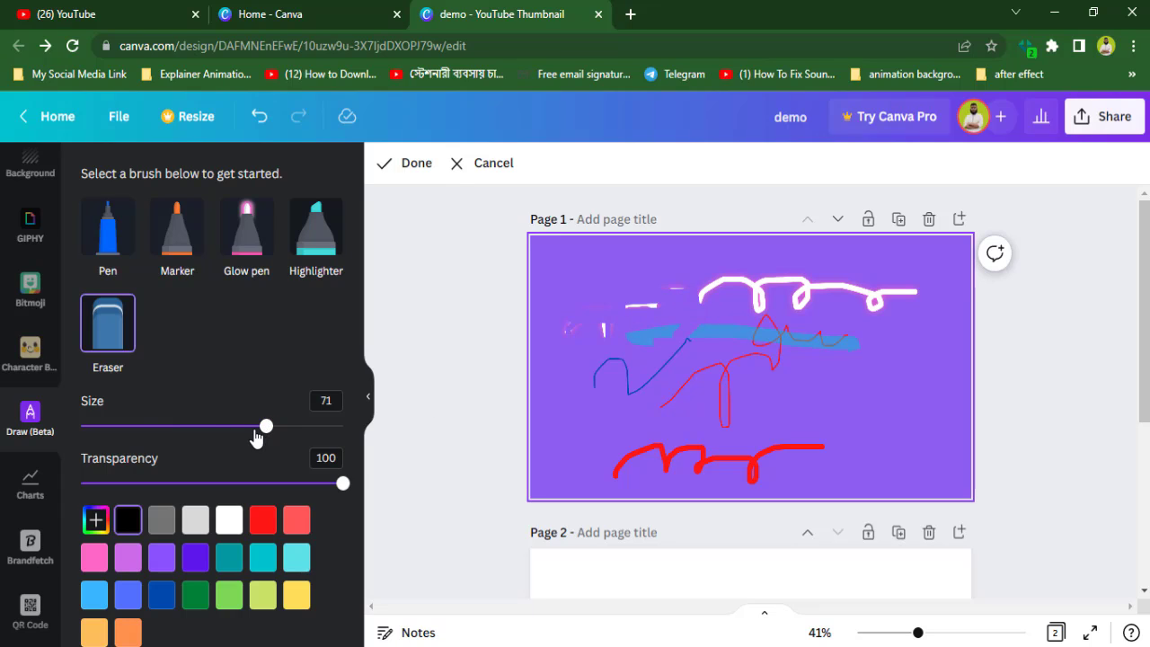
left_click_drag(265, 428, 240, 429)
- Draw Marker strokes in red, light turquoise and teal on page 1, and discard the whole drawing
left_click(185, 247)
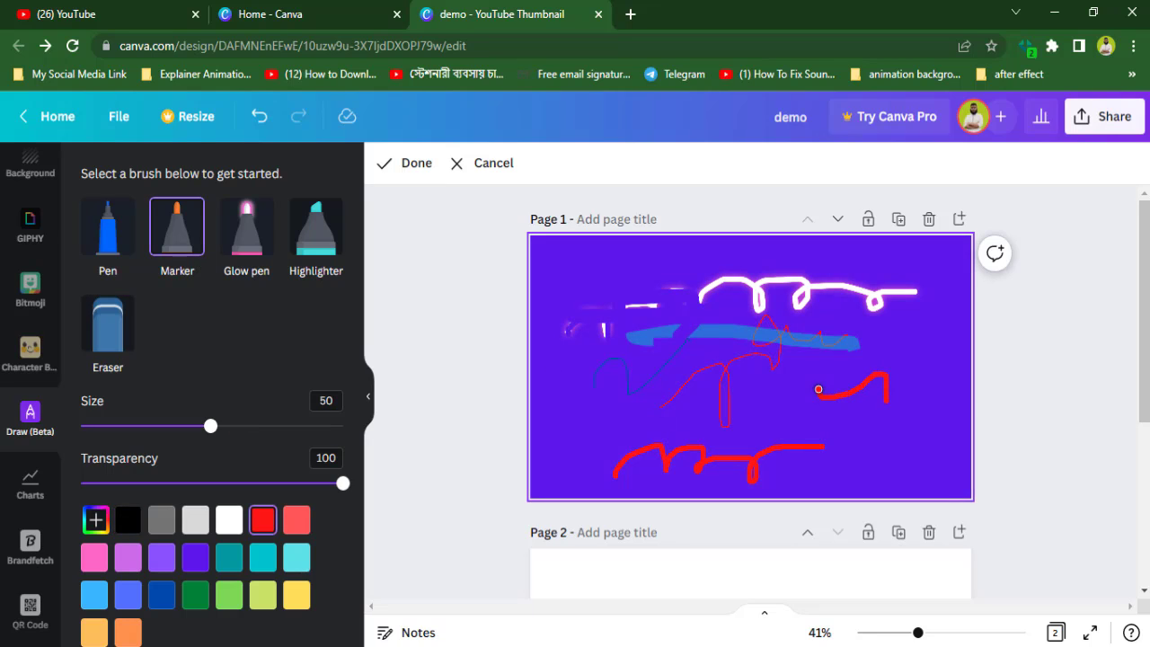
left_click(297, 558)
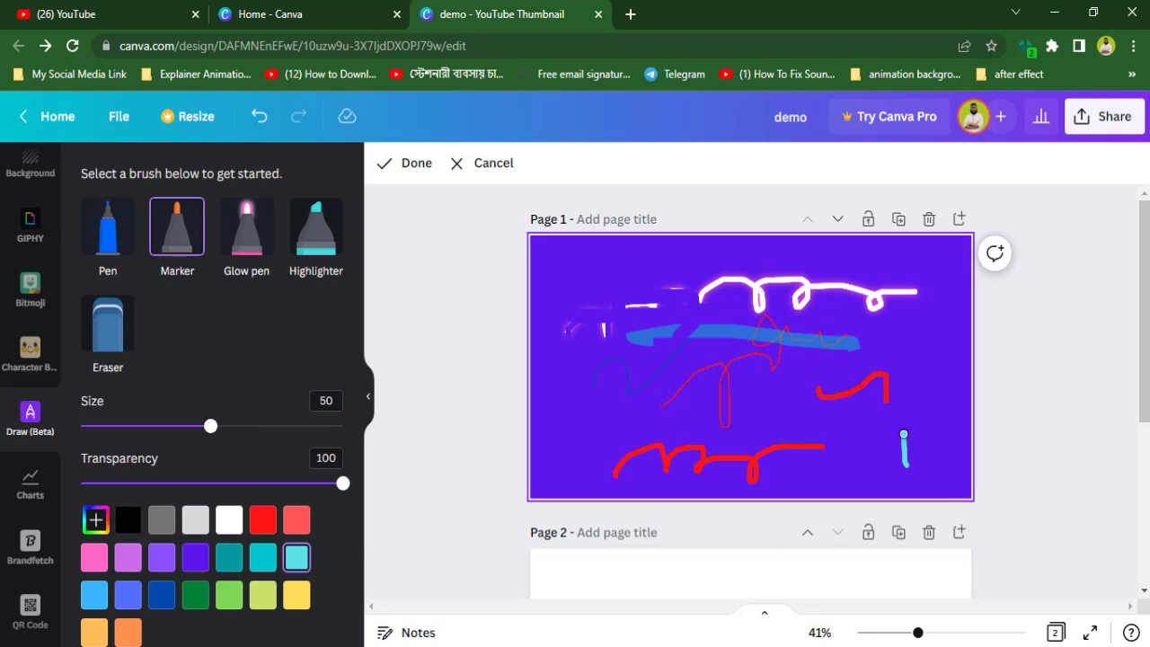
mouse_move(904, 435)
left_mouse_down()
mouse_move(921, 373)
mouse_move(904, 358)
mouse_move(886, 366)
mouse_move(910, 318)
mouse_move(867, 331)
mouse_move(872, 445)
mouse_move(786, 357)
left_mouse_up()
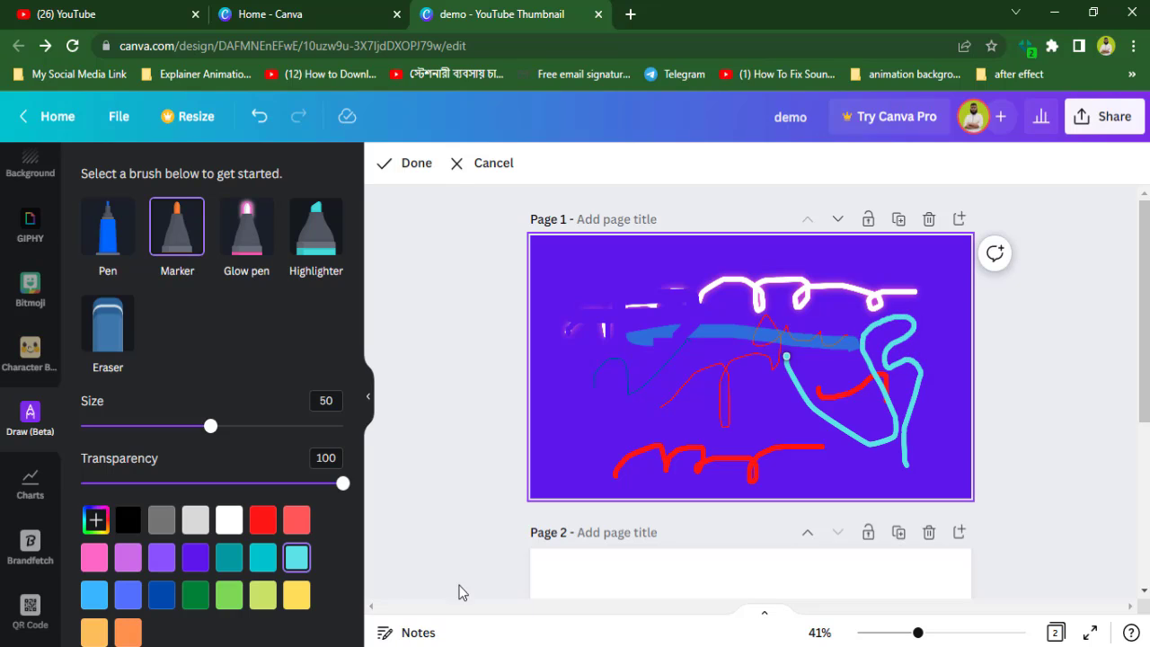
left_click(229, 560)
mouse_move(566, 433)
left_mouse_down()
mouse_move(608, 410)
mouse_move(622, 432)
mouse_move(648, 421)
mouse_move(793, 419)
left_mouse_up()
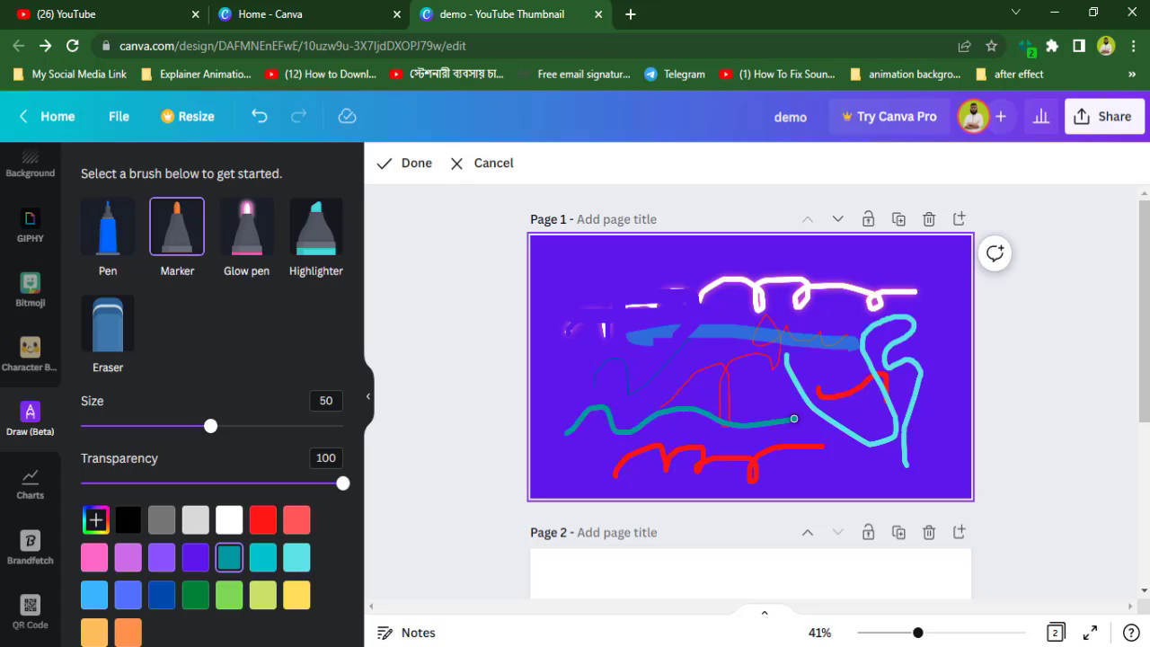
left_click(460, 172)
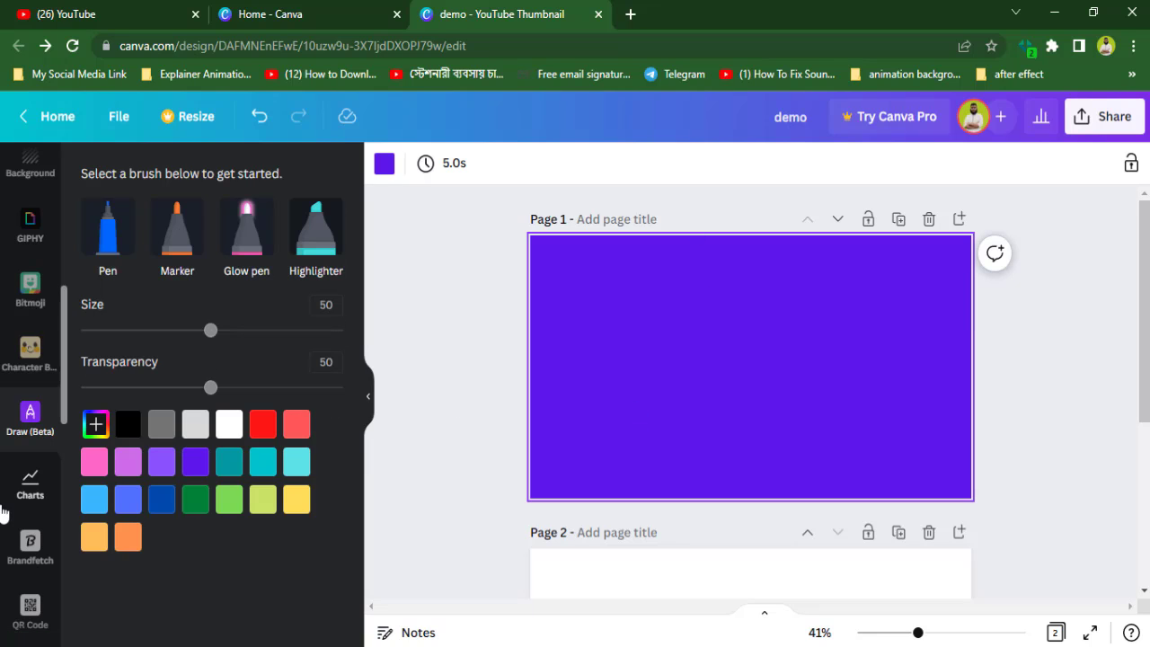
- Look through the available chart types and add a progress ring to page 1
left_click_drag(62, 400, 61, 421)
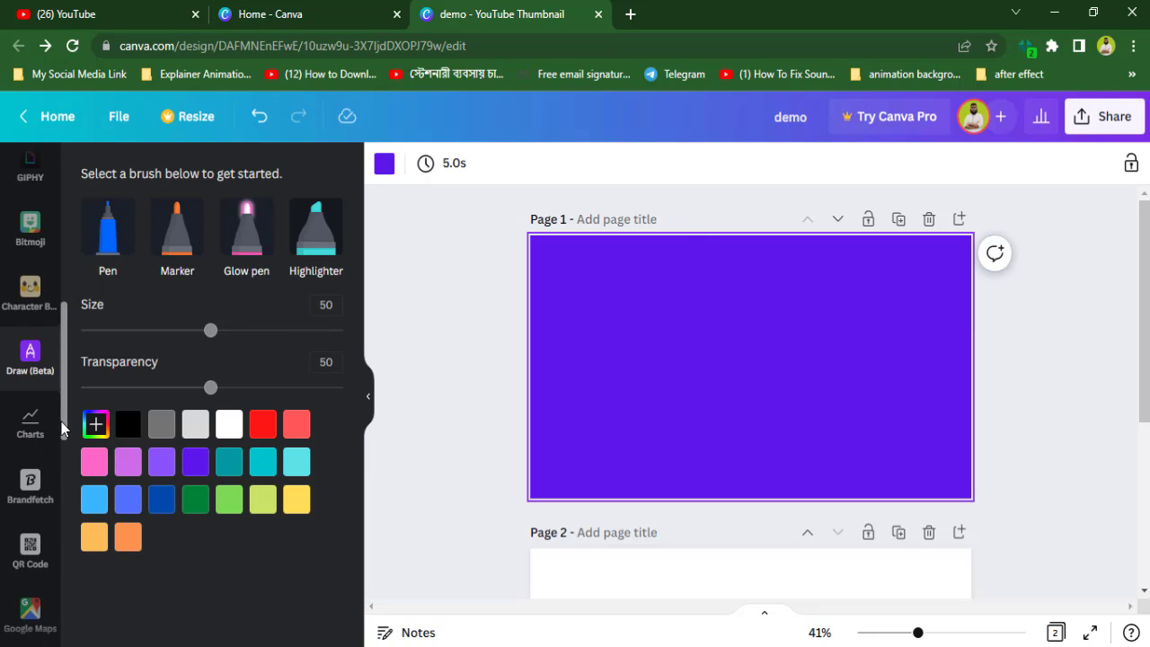
left_click(30, 400)
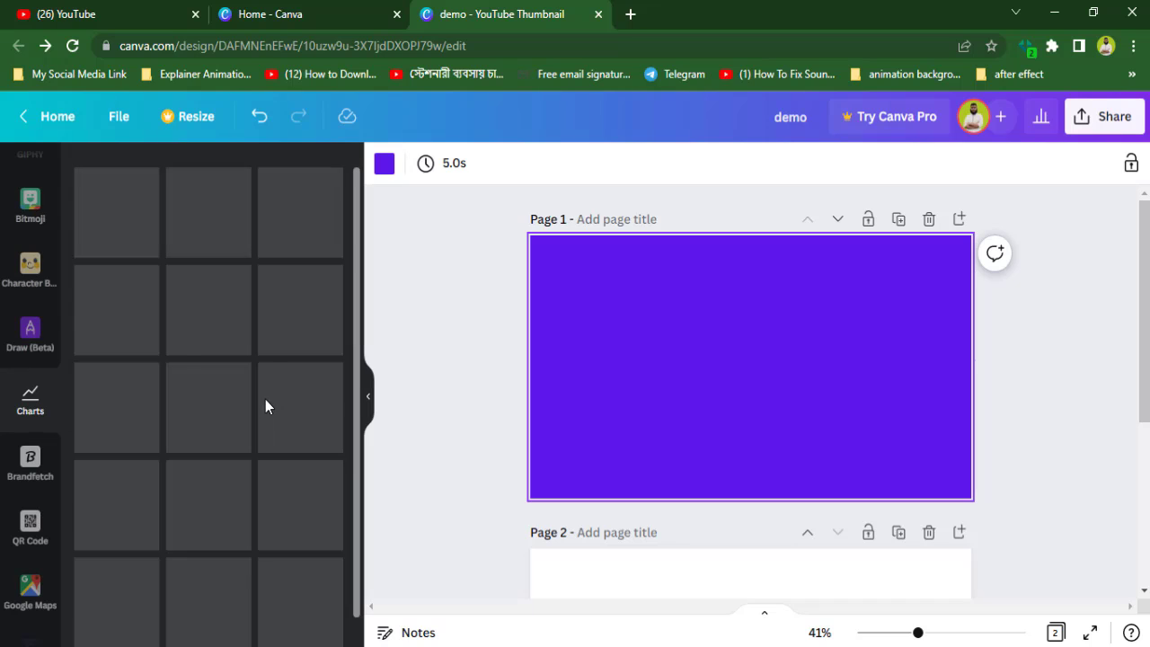
scroll(354, 375, "down", 2)
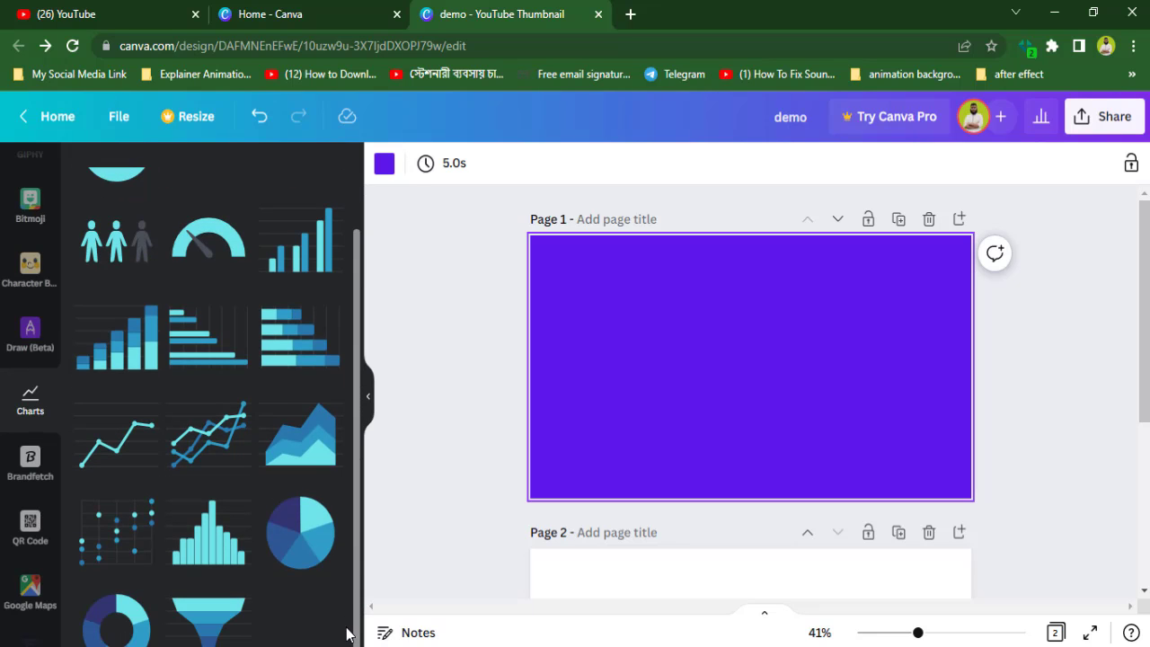
scroll(359, 598, "up", 2)
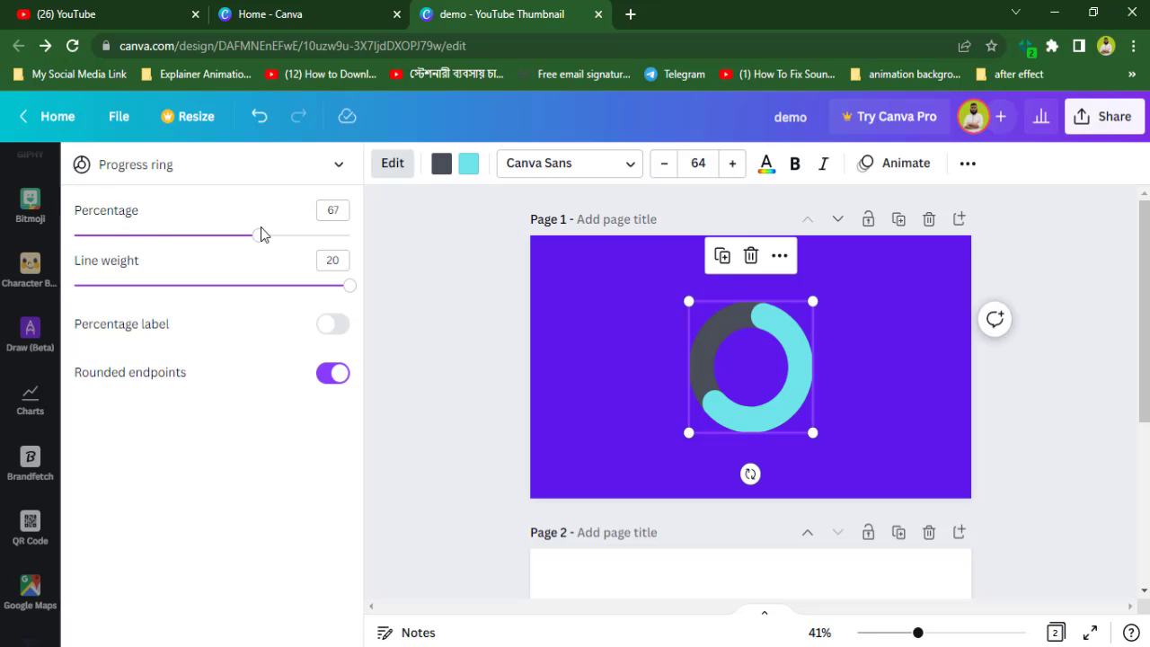
- Set the progress ring's percentage to 61 and its line weight to 13
mouse_move(256, 234)
left_mouse_down()
mouse_move(201, 235)
mouse_move(393, 230)
mouse_move(182, 230)
mouse_move(318, 233)
mouse_move(207, 239)
mouse_move(241, 236)
left_mouse_up()
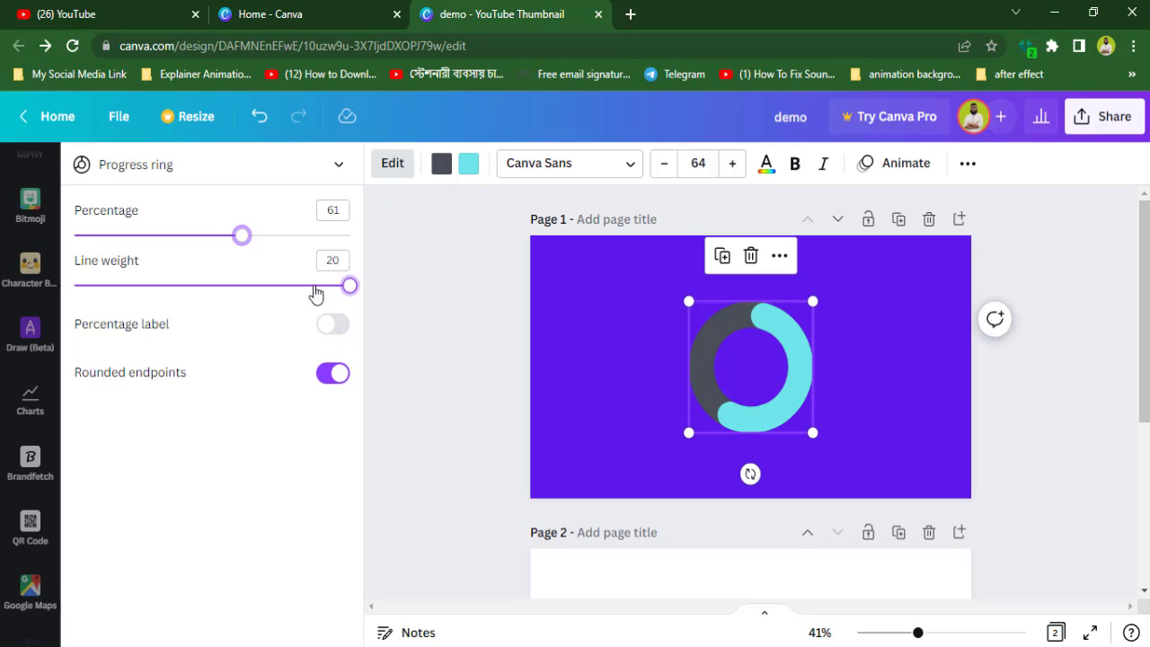
mouse_move(349, 285)
left_mouse_down()
mouse_move(185, 300)
mouse_move(131, 285)
mouse_move(127, 299)
mouse_move(410, 295)
mouse_move(248, 287)
left_mouse_up()
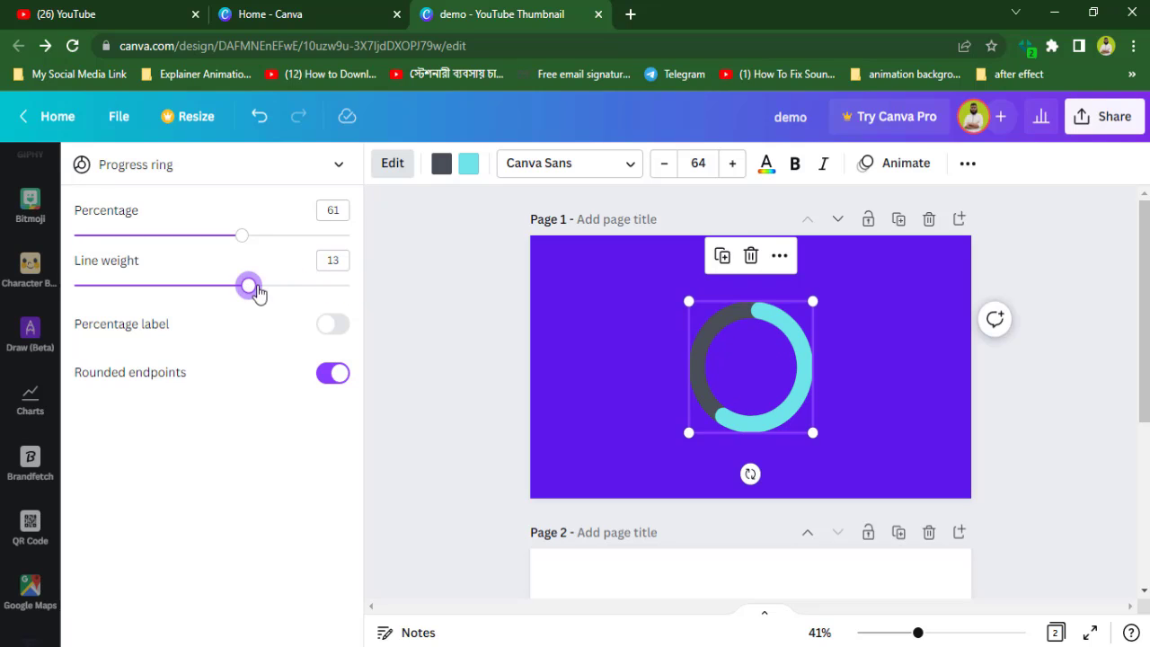
- Recolor the progress ring with a red background track and a light green progress arc
left_click(442, 165)
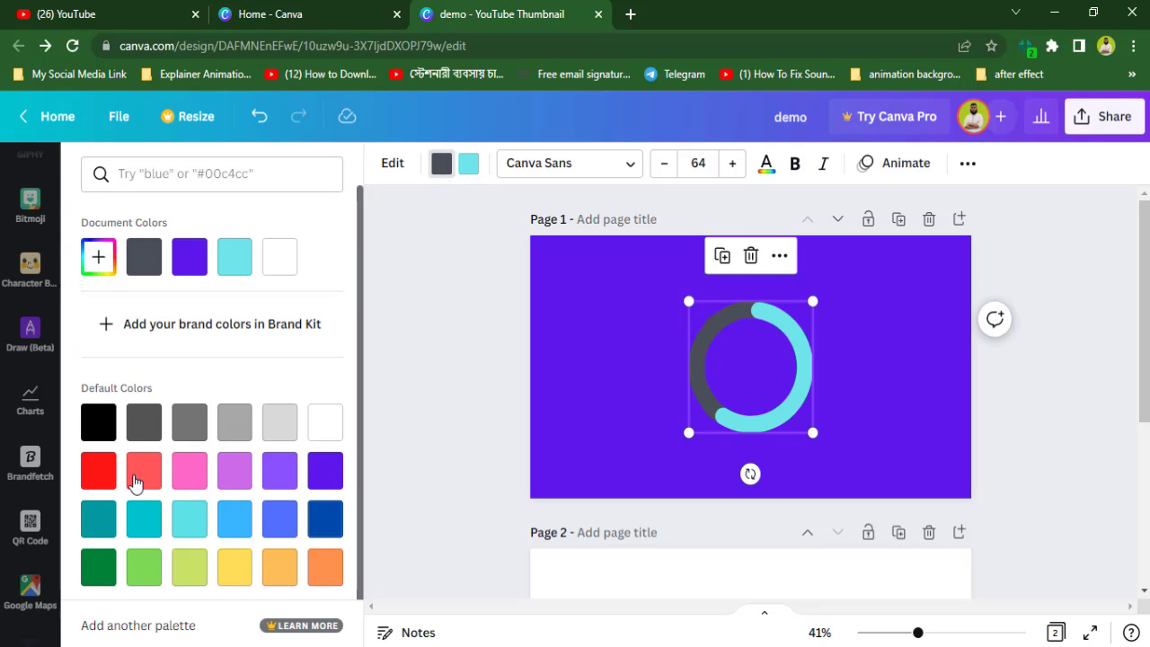
left_click(95, 479)
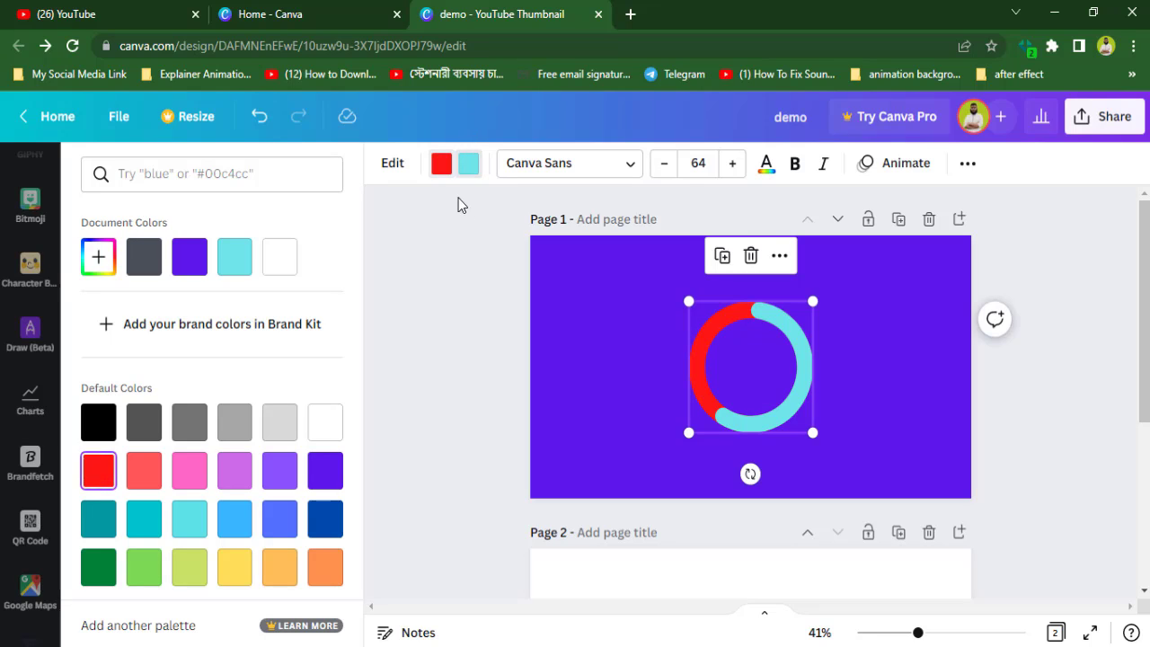
left_click(99, 568)
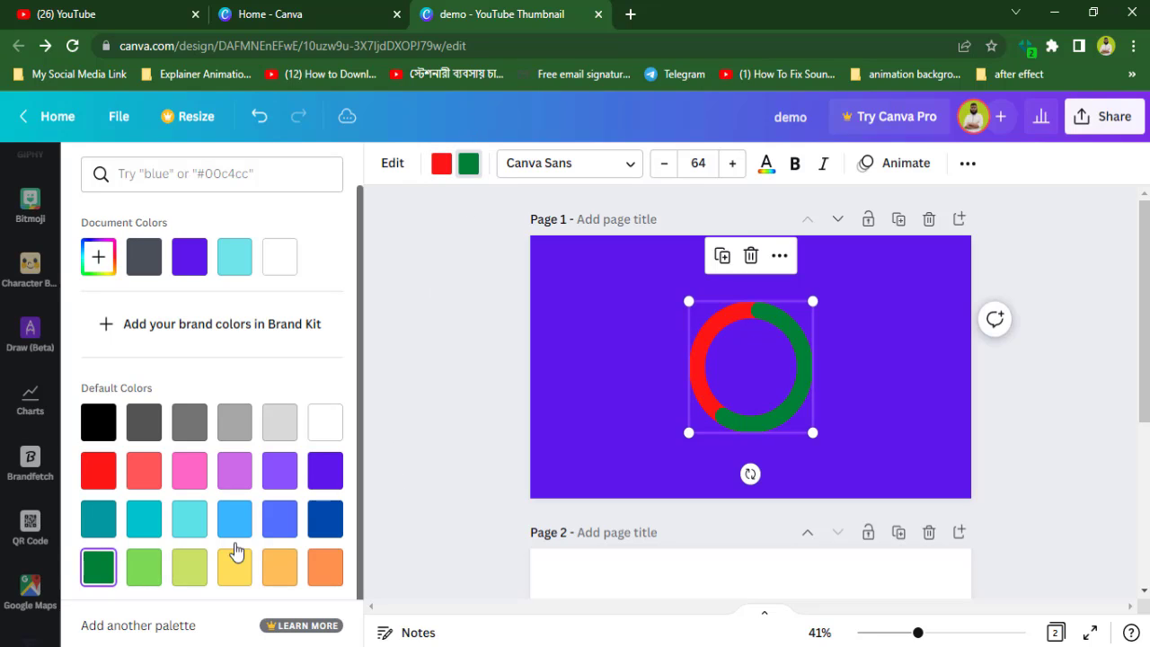
left_click(143, 567)
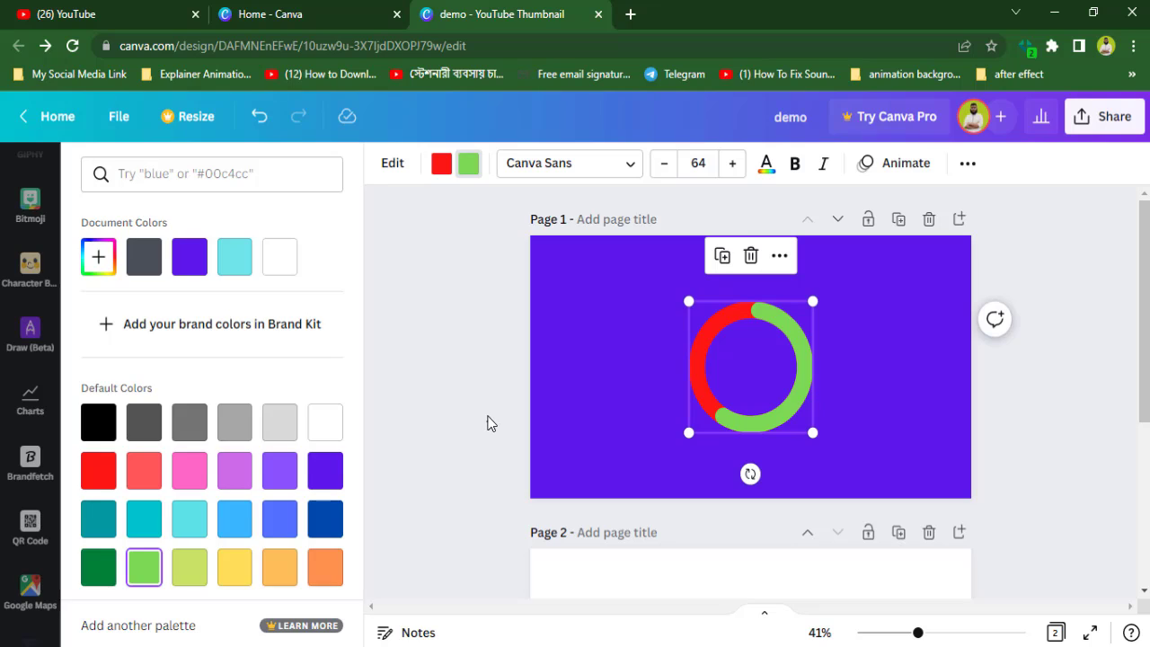
left_click(468, 163)
double_click(710, 364)
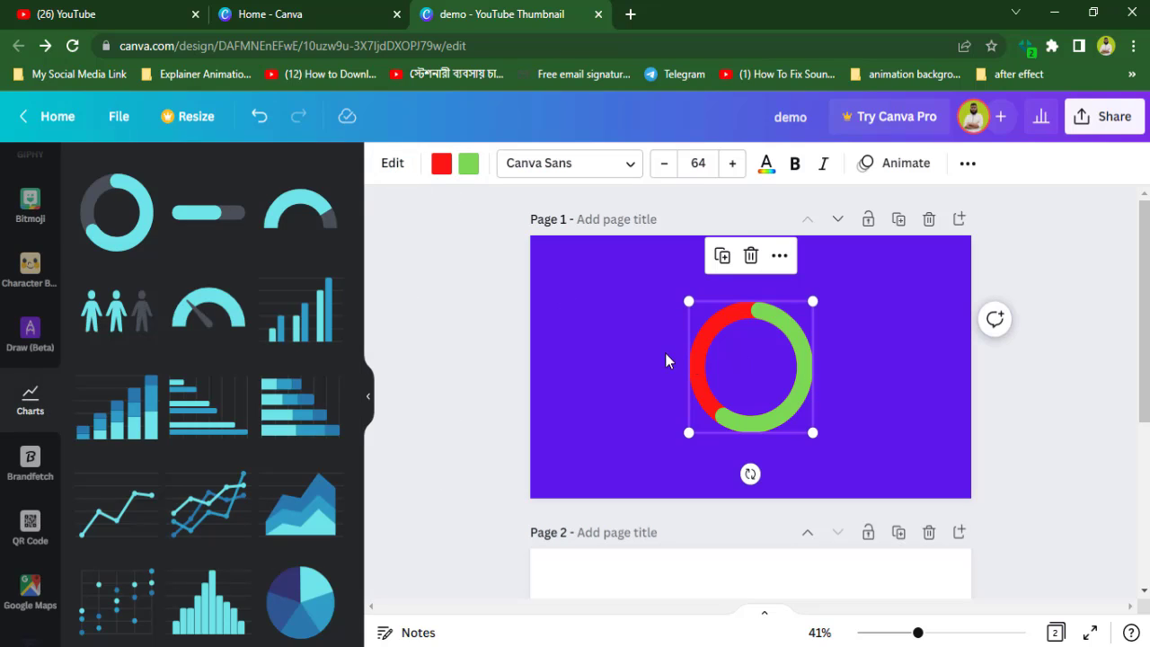
- Set the progress ring's percentage to 64, and delete the ring from page 1
mouse_move(238, 240)
left_mouse_down()
mouse_move(316, 241)
mouse_move(243, 242)
left_mouse_up()
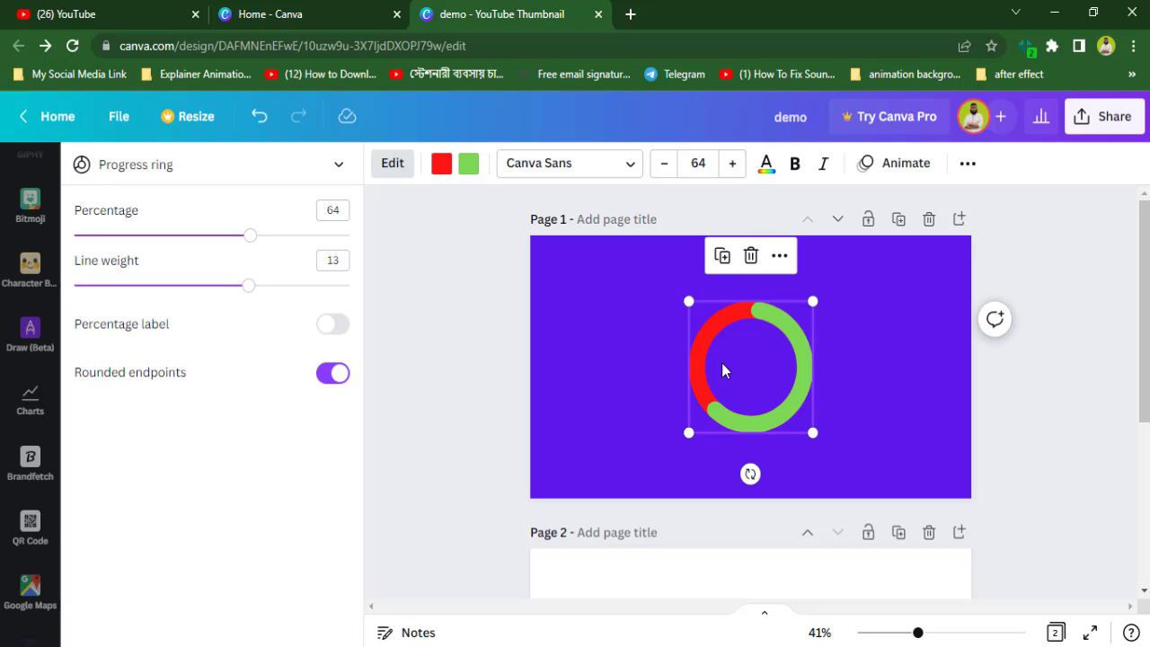
key("Escape")
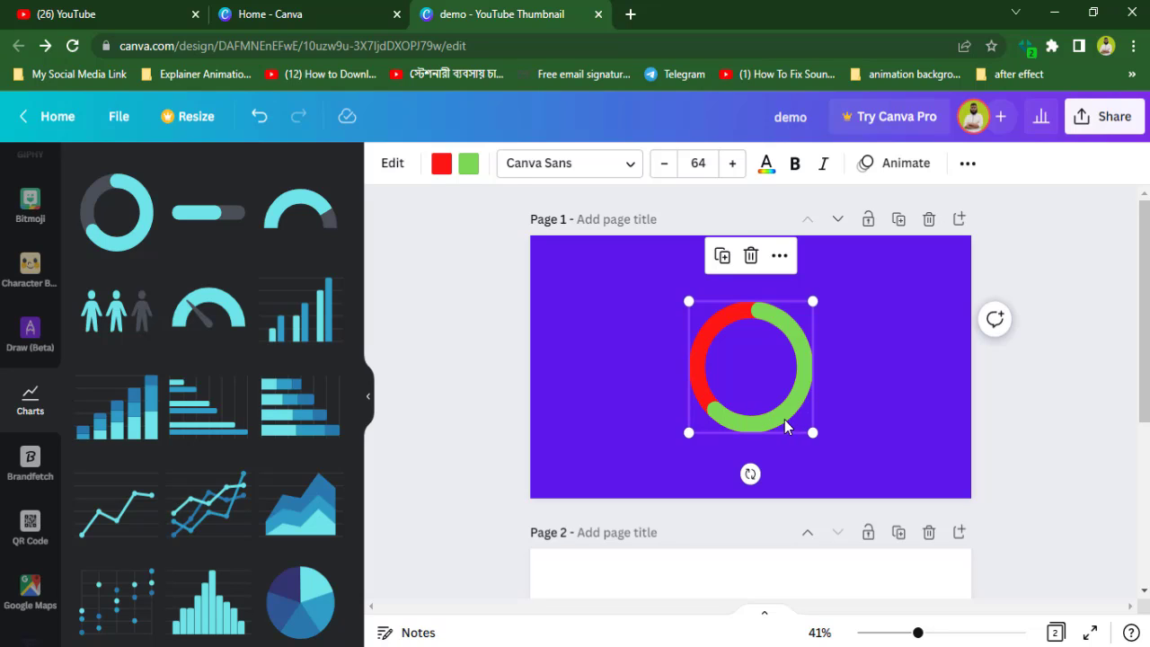
key("Delete")
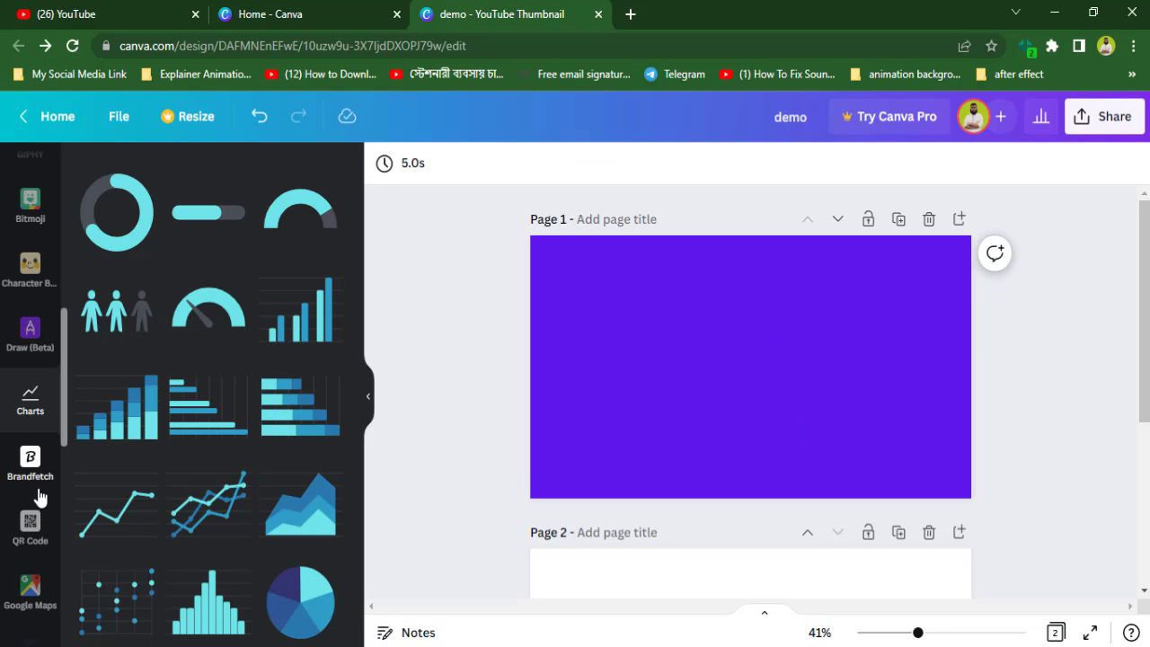
- Add the Amazon logo from the Brandfetch app to the middle of page 1
left_click(30, 467)
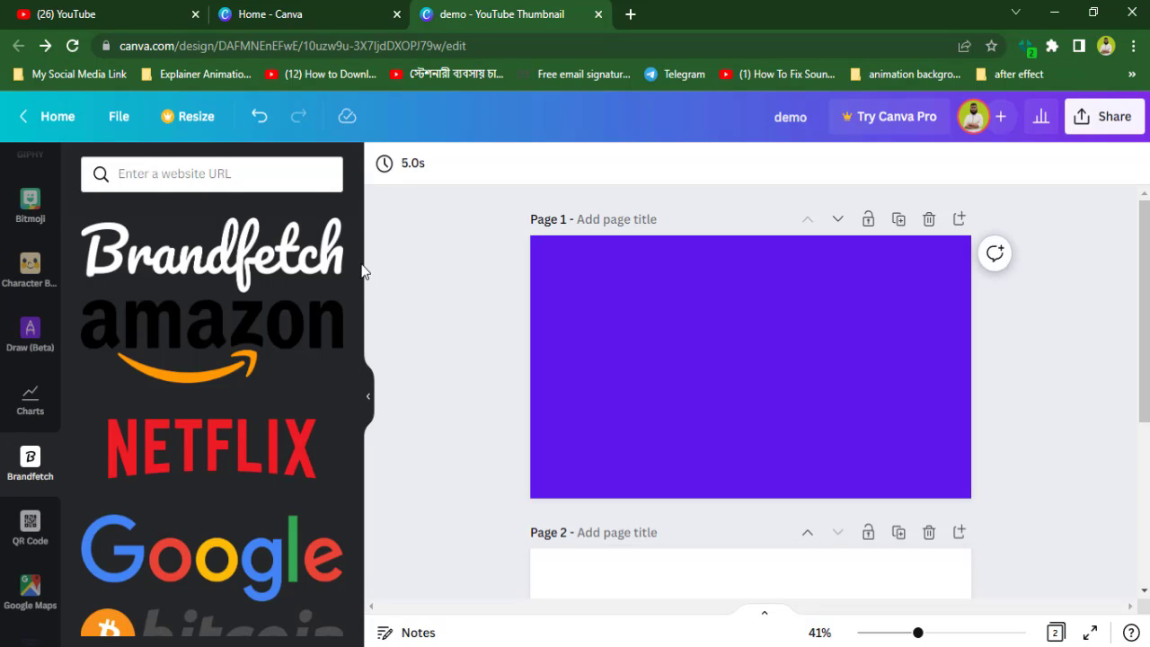
left_click_drag(355, 244, 339, 294)
left_click(268, 343)
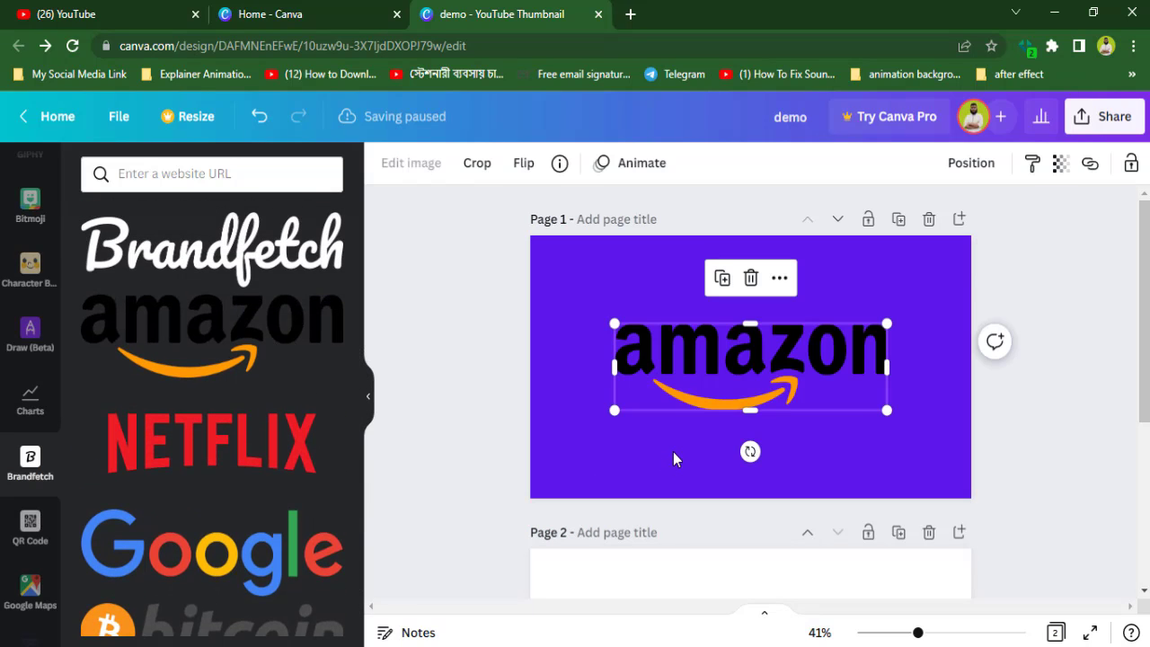
left_click_drag(701, 325, 752, 341)
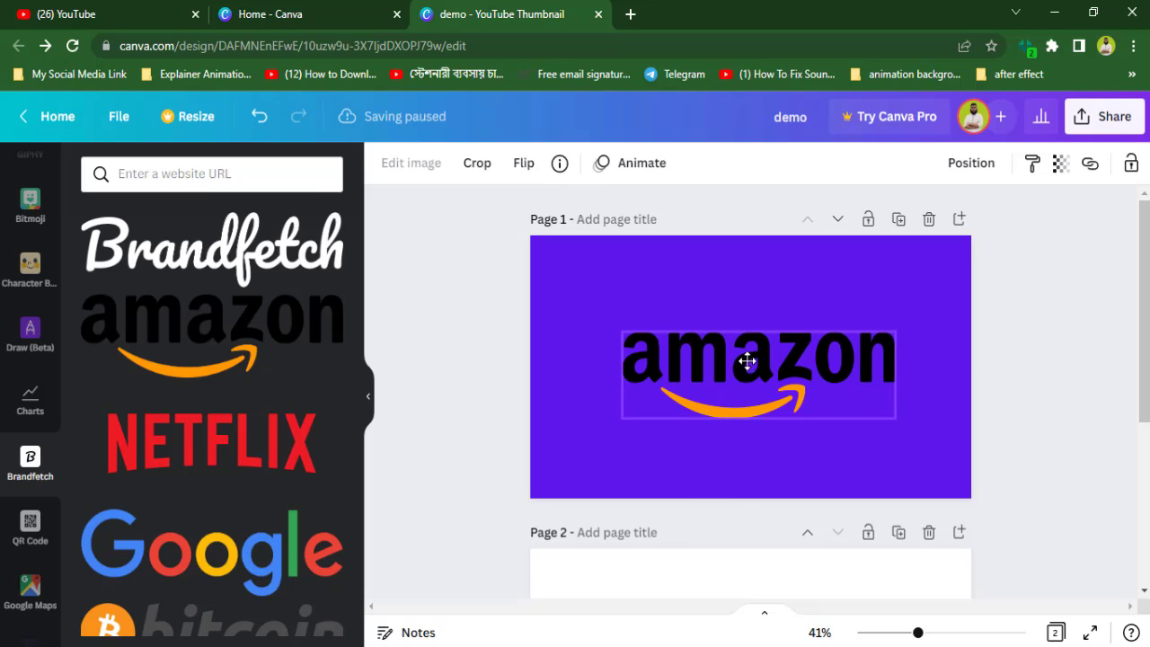
- Enlarge the Amazon logo on both sides to span most of page 1's width, and delete it
left_click_drag(896, 325, 934, 319)
left_click_drag(618, 319, 556, 305)
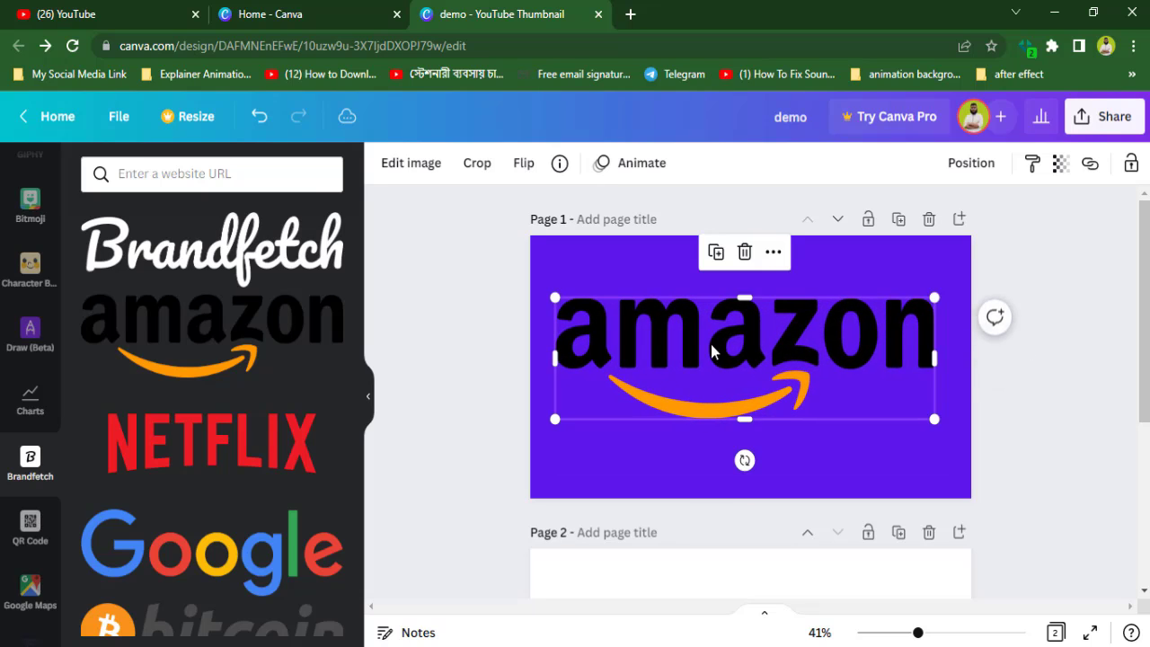
mouse_move(724, 347)
left_mouse_down()
mouse_move(731, 380)
mouse_move(706, 347)
mouse_move(727, 341)
mouse_move(714, 365)
mouse_move(714, 351)
left_mouse_up()
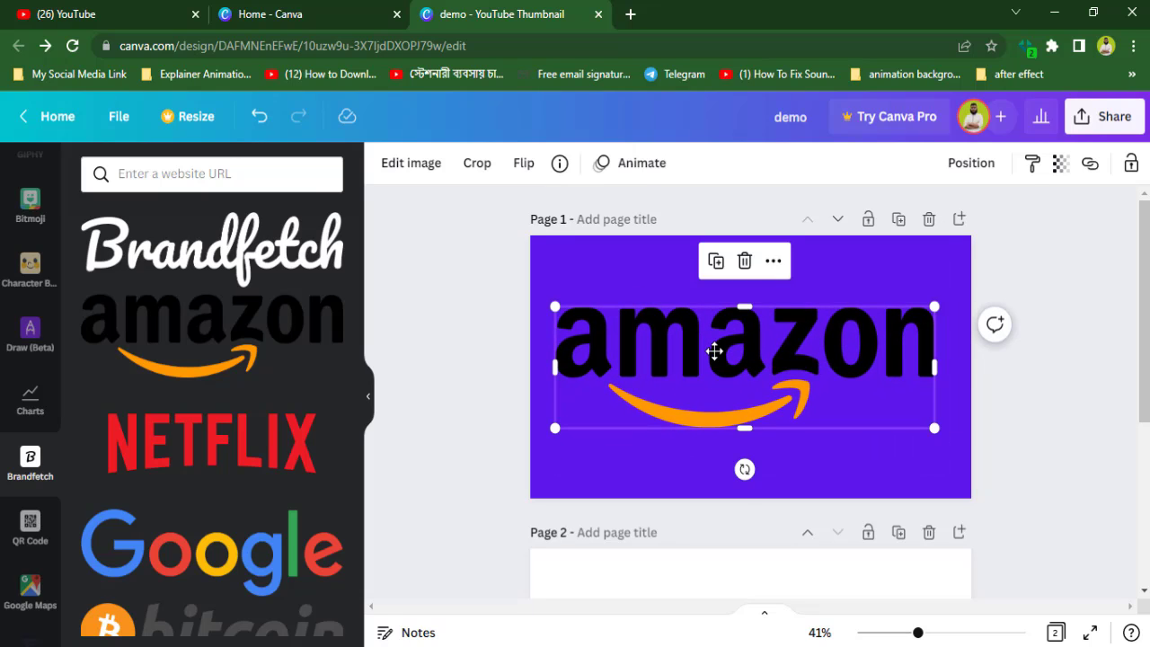
key("Delete")
- Generate a QR code on page 1 from the current design's copied web address
scroll(36, 485, "down", 2)
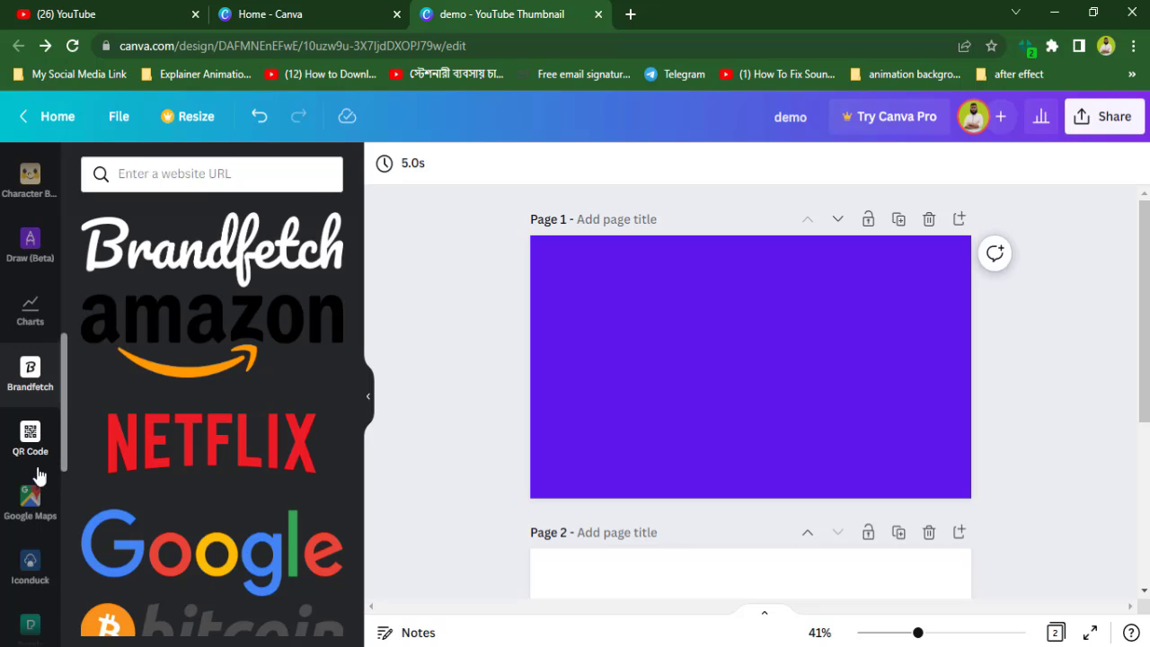
left_click(28, 437)
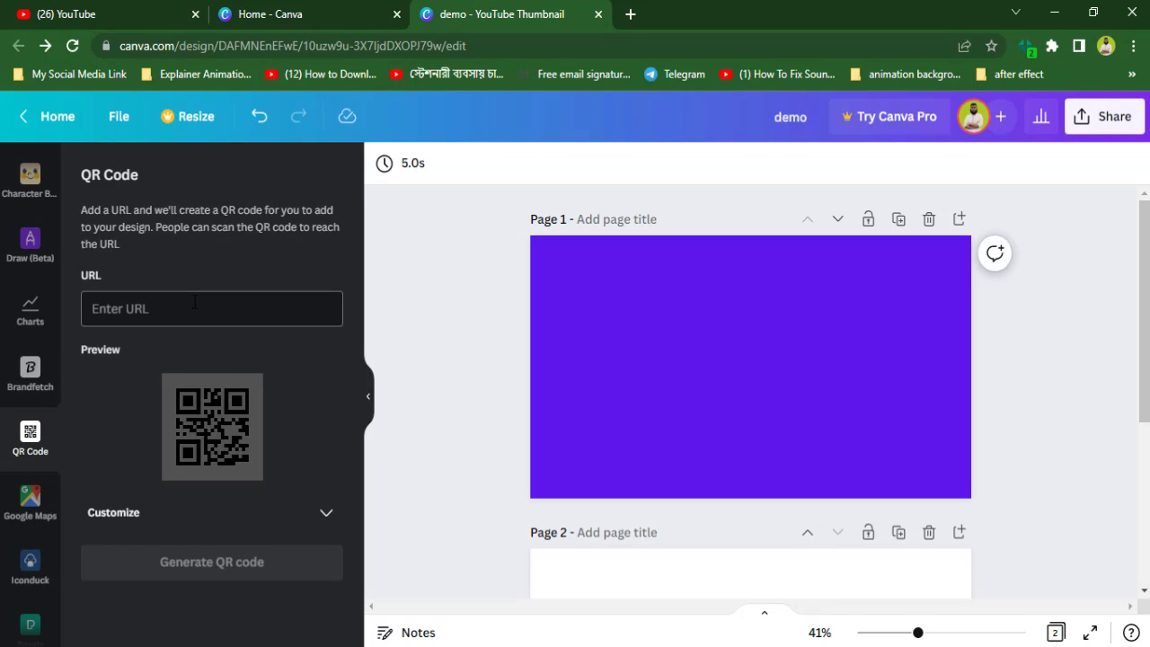
double_click(447, 42)
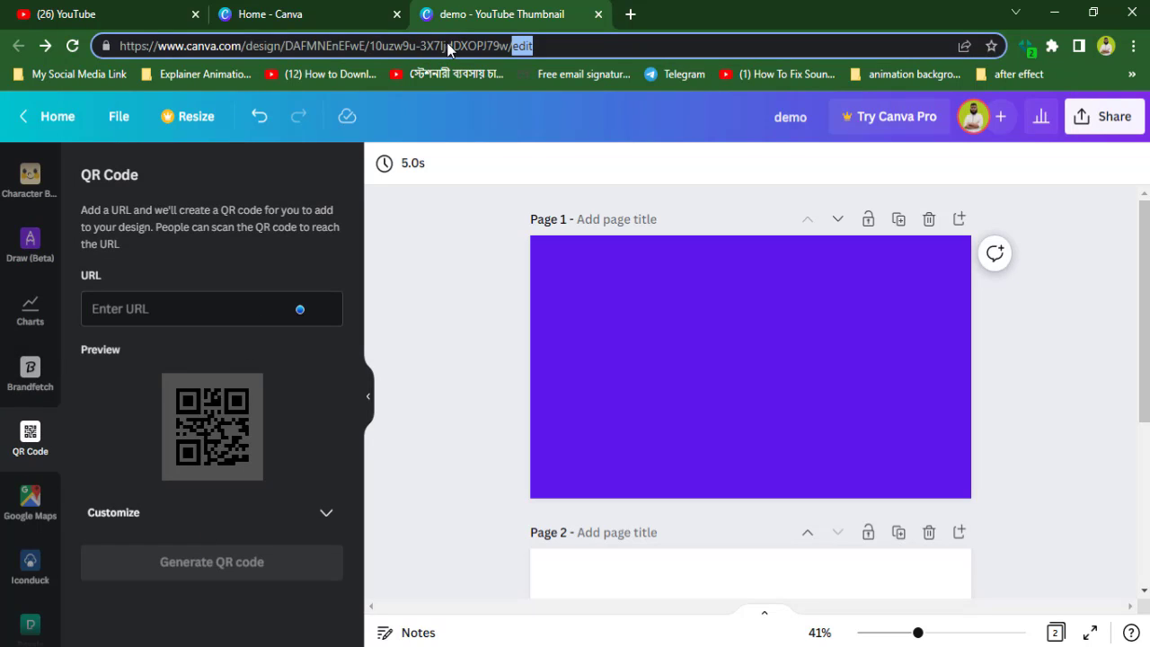
triple_click(447, 42)
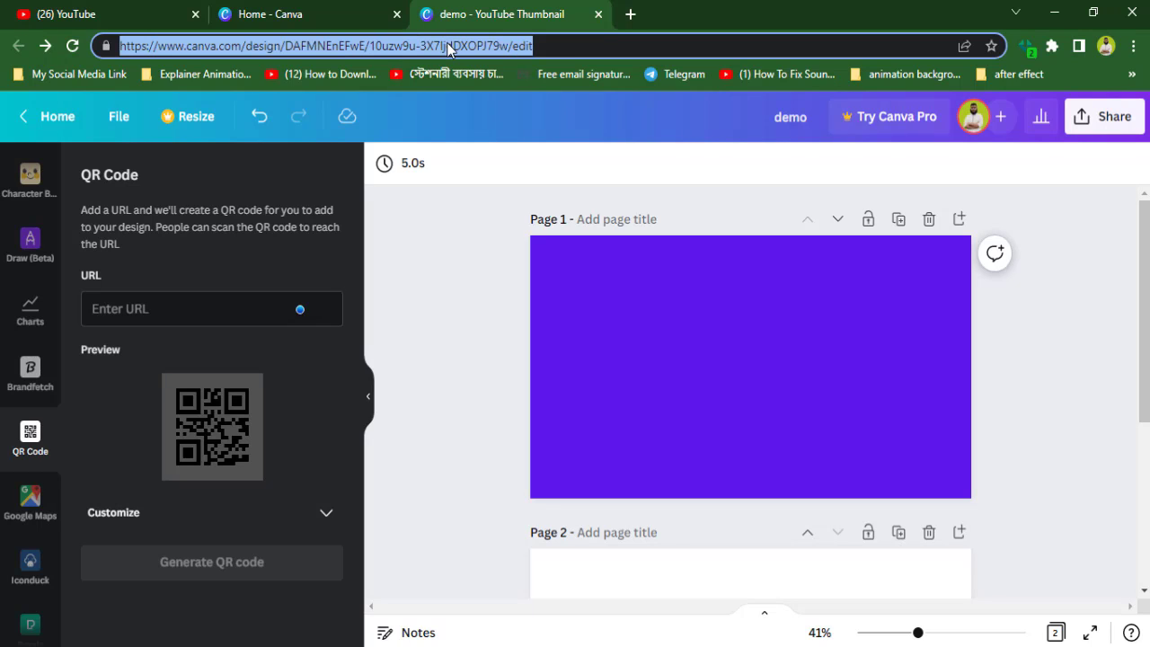
right_click(447, 43)
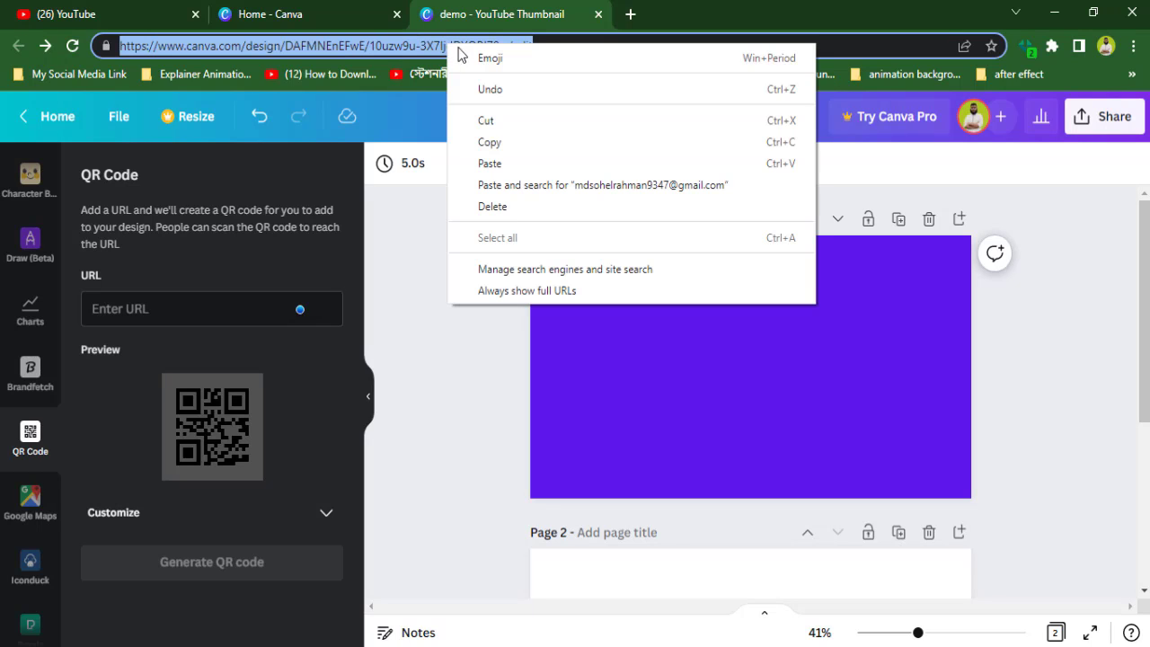
left_click(489, 144)
right_click(208, 313)
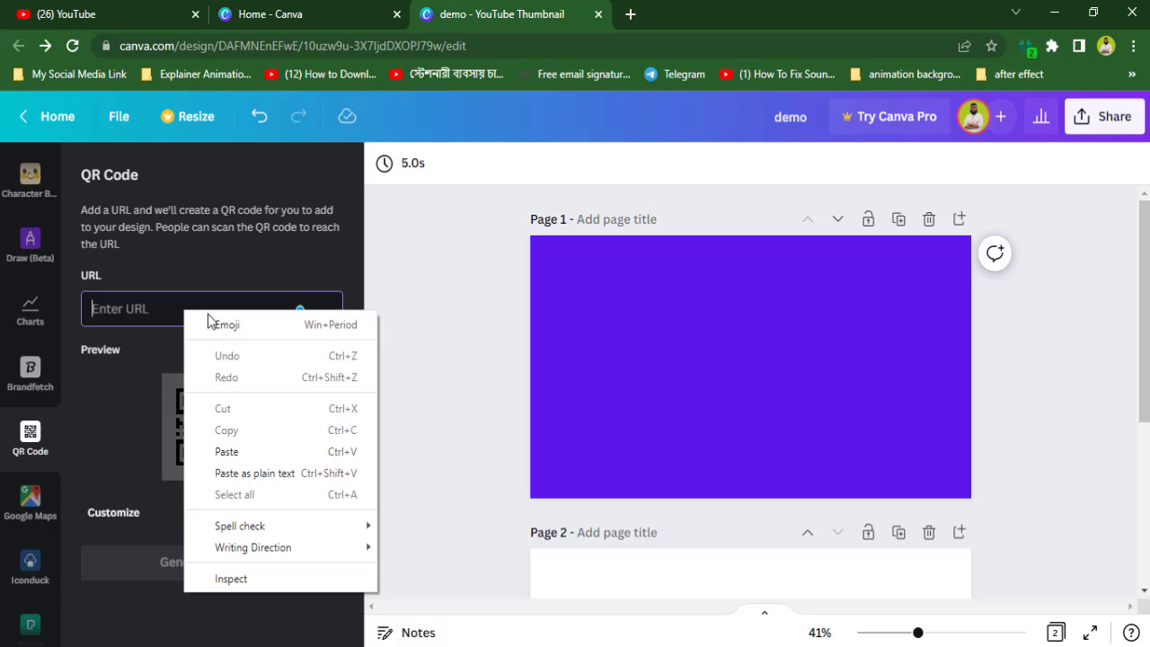
left_click(234, 451)
left_click(258, 573)
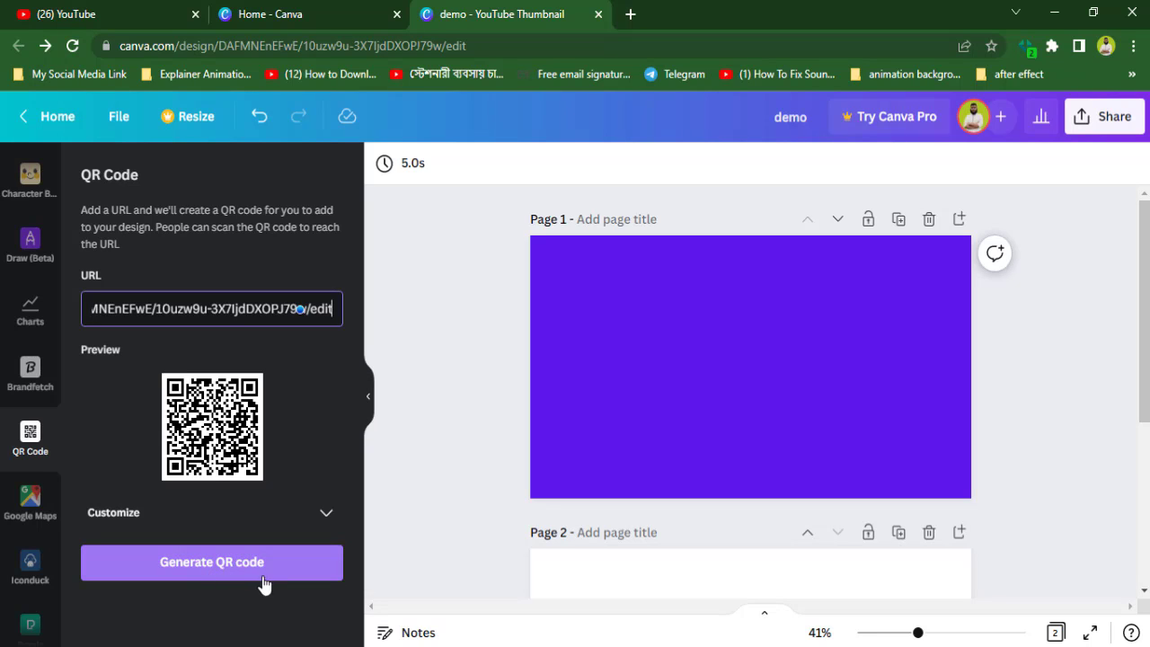
left_click(261, 583)
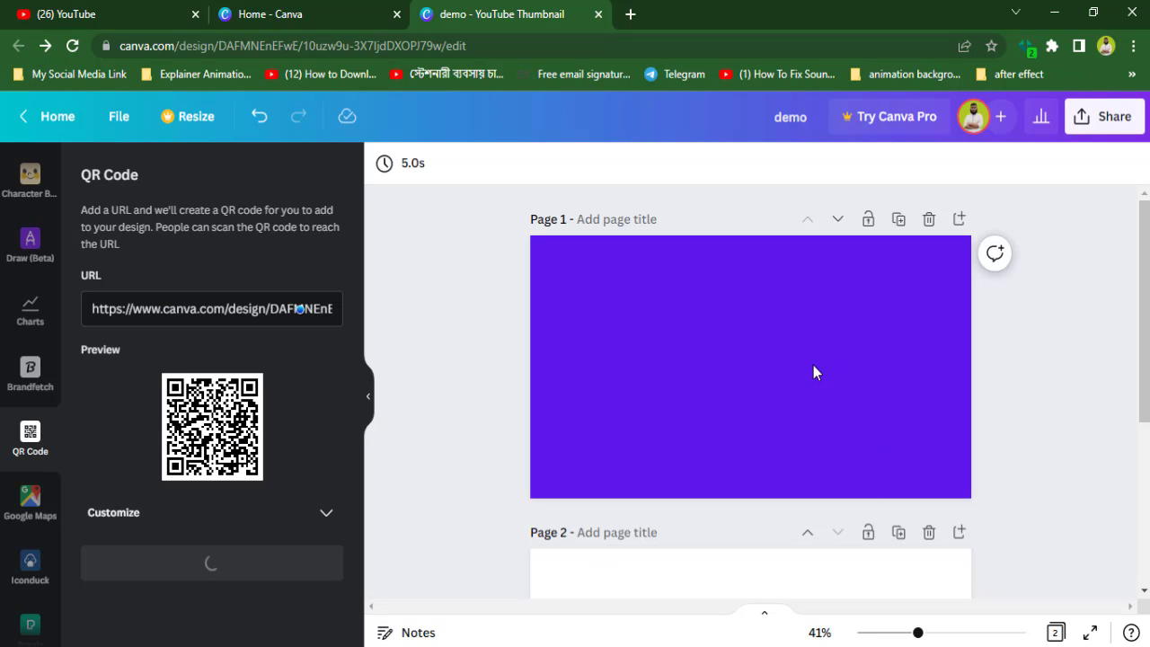
- Enlarge the QR code around the centre of page 1, and delete it
left_click_drag(699, 313, 661, 270)
left_click_drag(811, 433, 852, 471)
left_click_drag(752, 385, 742, 377)
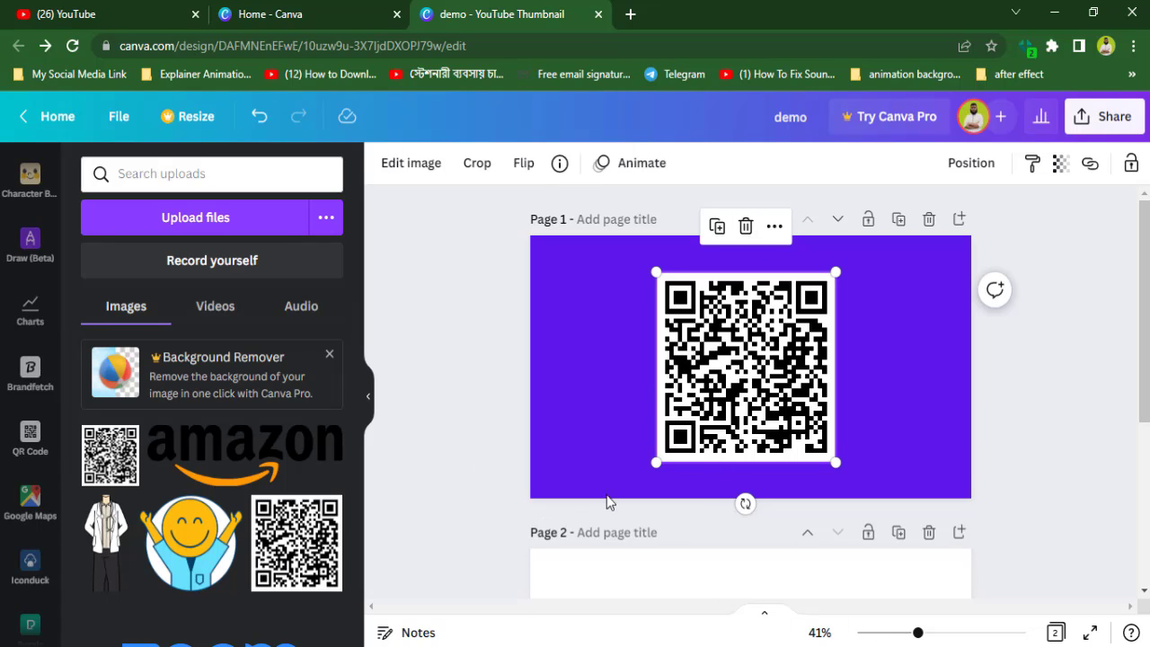
key("Delete")
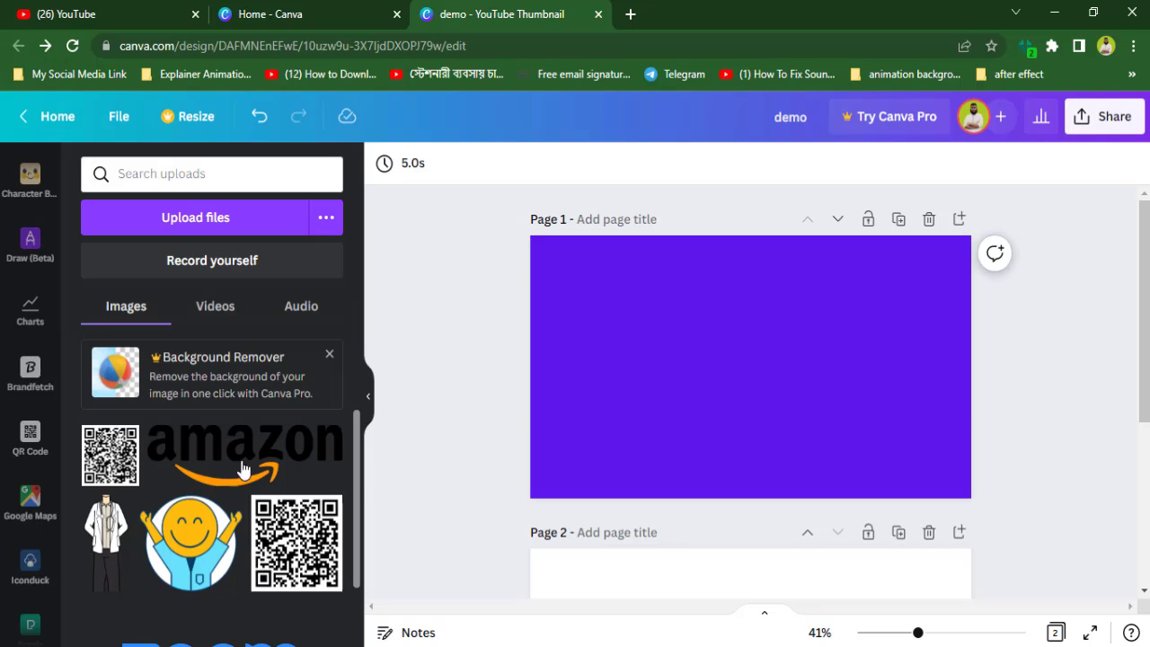
- Add the Taj Mahal map from the Google Maps app to page 1
scroll(244, 470, "down", 2)
left_click(29, 499)
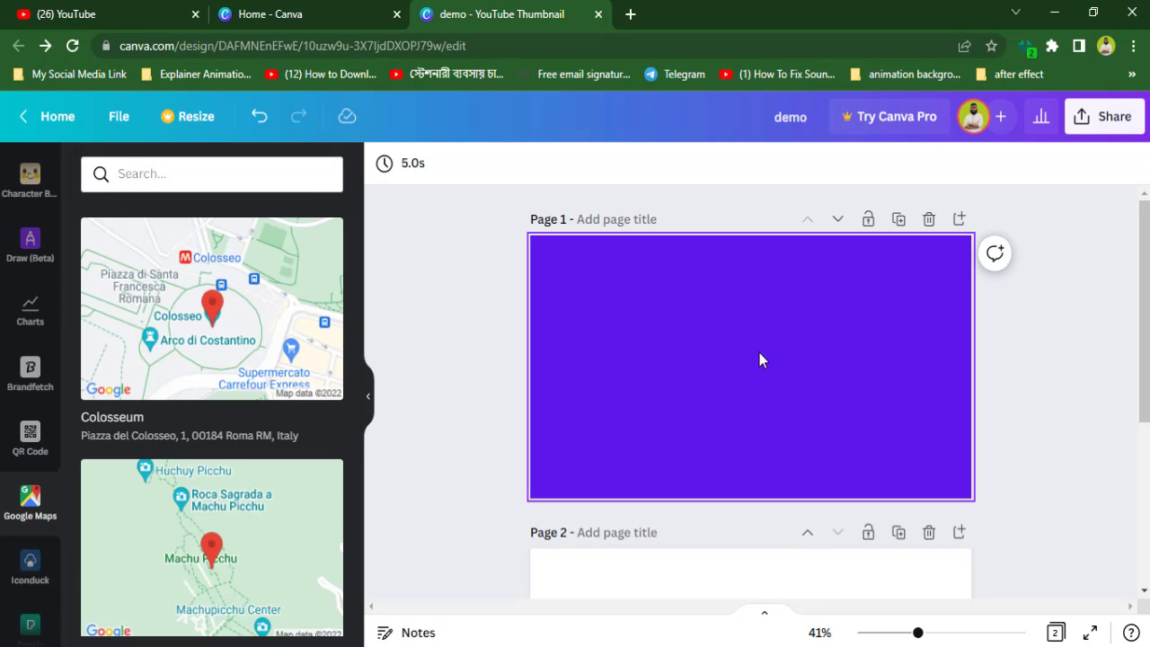
scroll(342, 422, "down", 3)
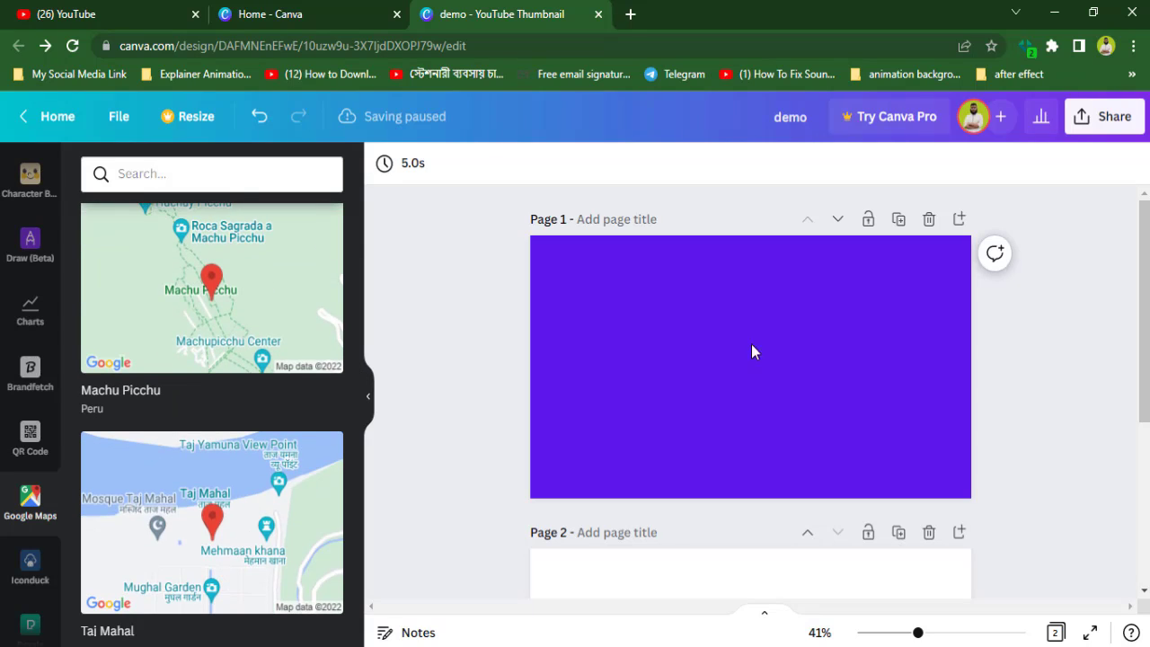
left_click(642, 429)
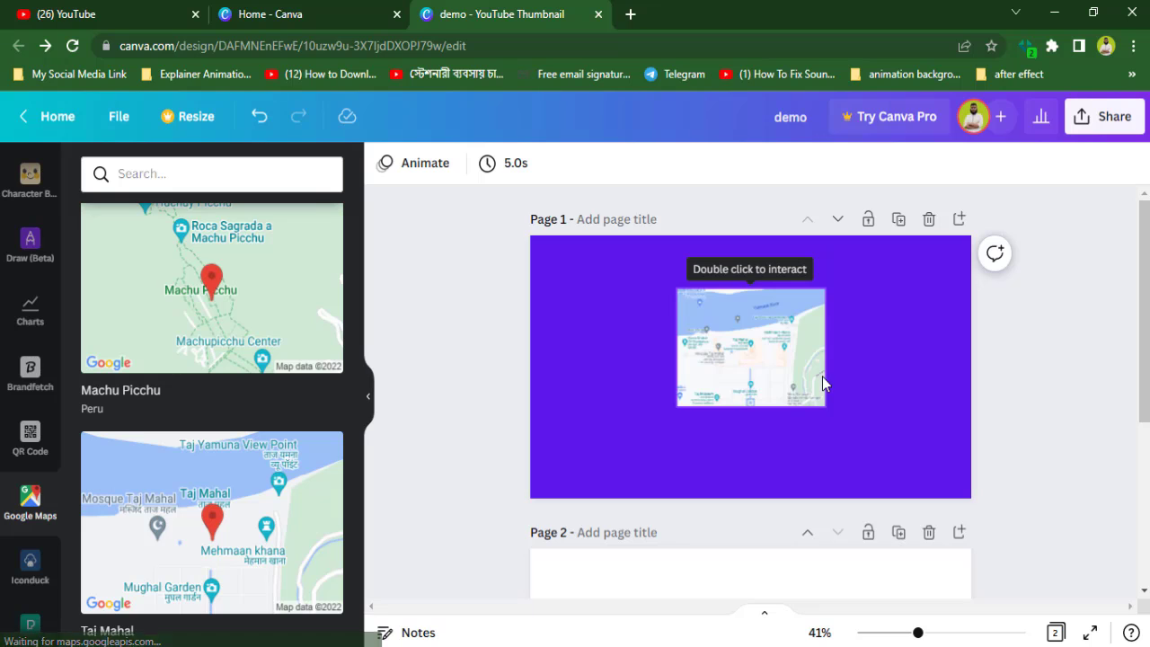
- Enlarge the Taj Mahal map to fill most of page 1's height, and delete it
left_click(821, 406)
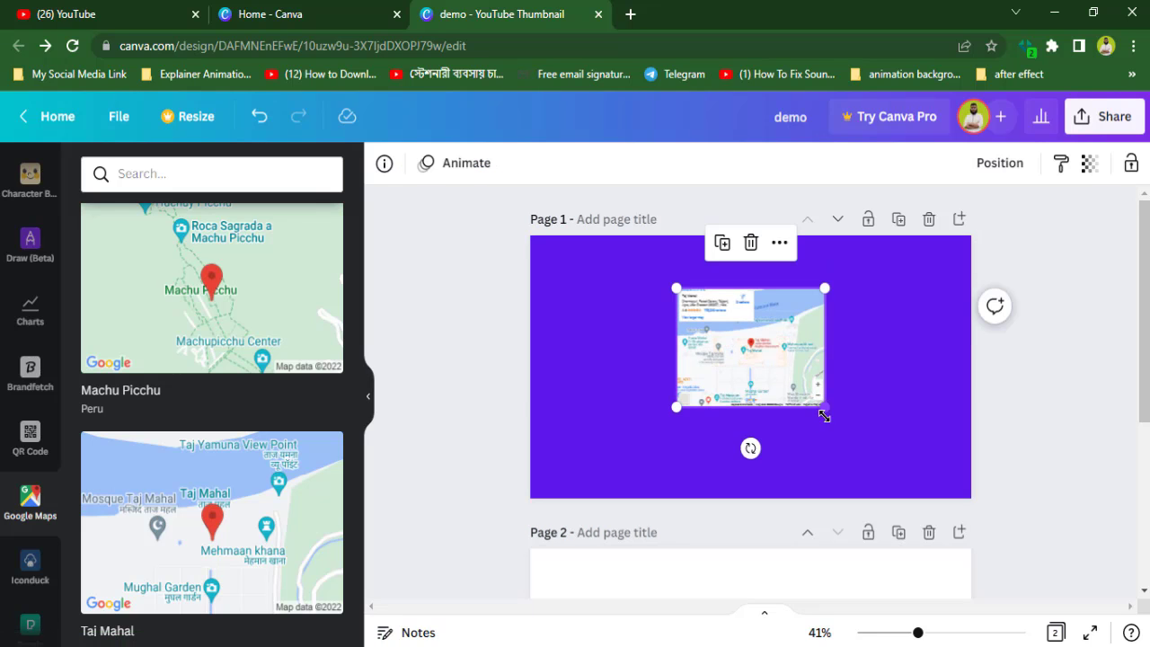
left_click_drag(824, 416, 920, 492)
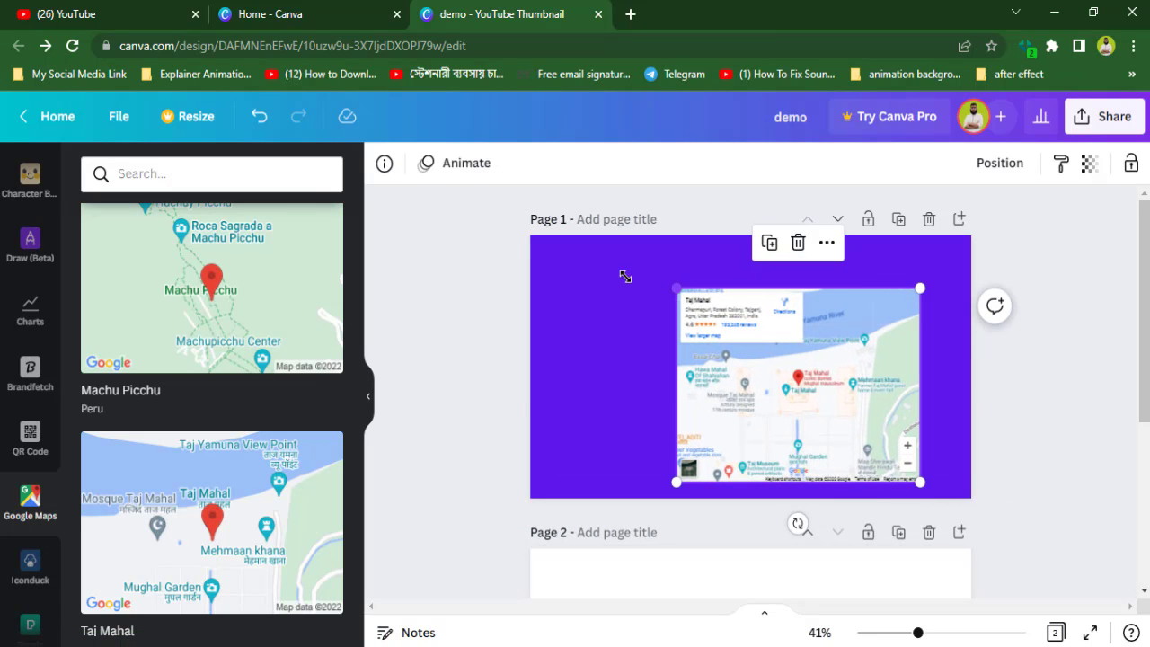
mouse_move(626, 277)
left_mouse_down()
mouse_move(599, 236)
mouse_move(619, 244)
mouse_move(616, 291)
left_mouse_up()
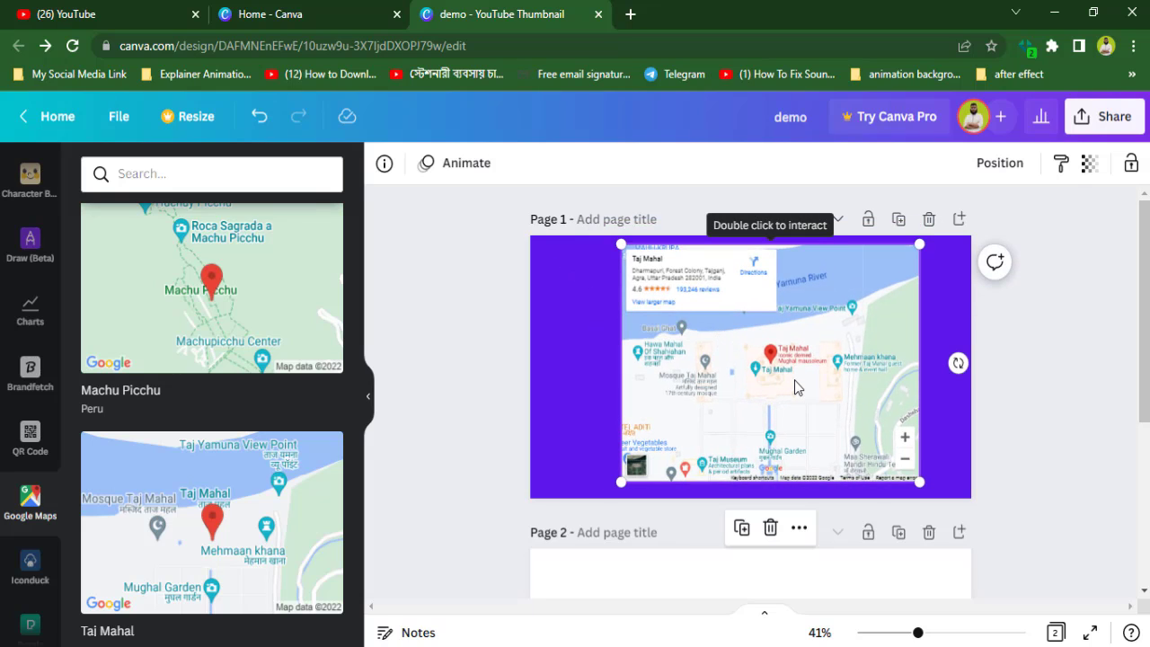
key("Delete")
- Look through the icons and illustrations in the Iconduck app
scroll(107, 485, "down", 1)
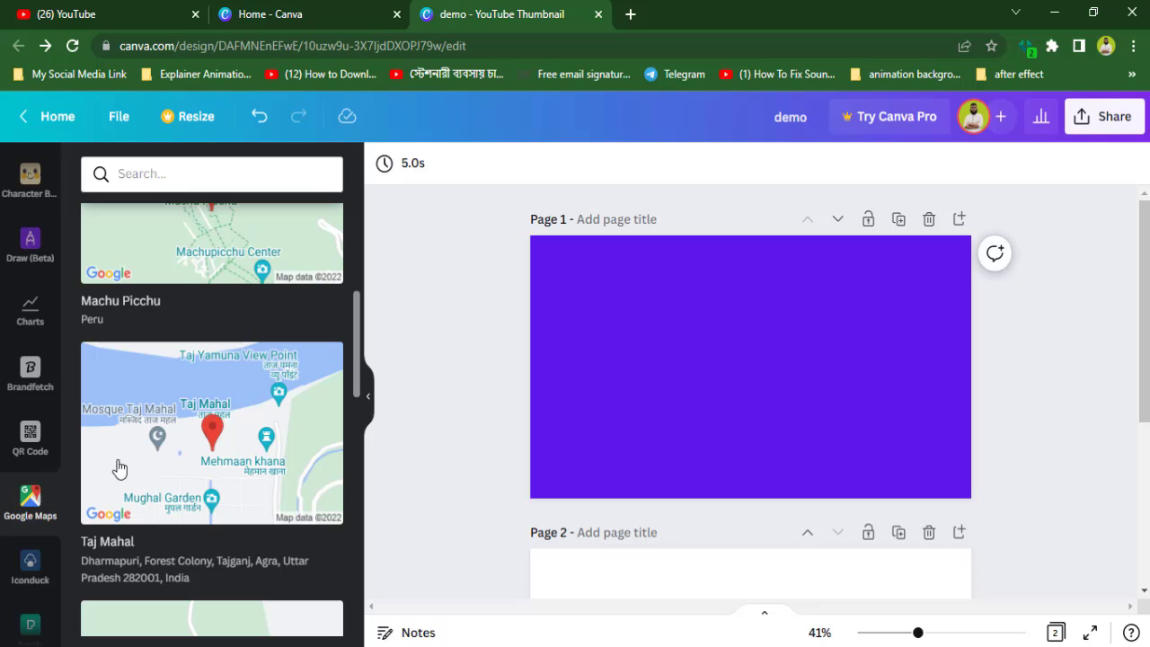
scroll(29, 518, "down", 1)
left_click(40, 483)
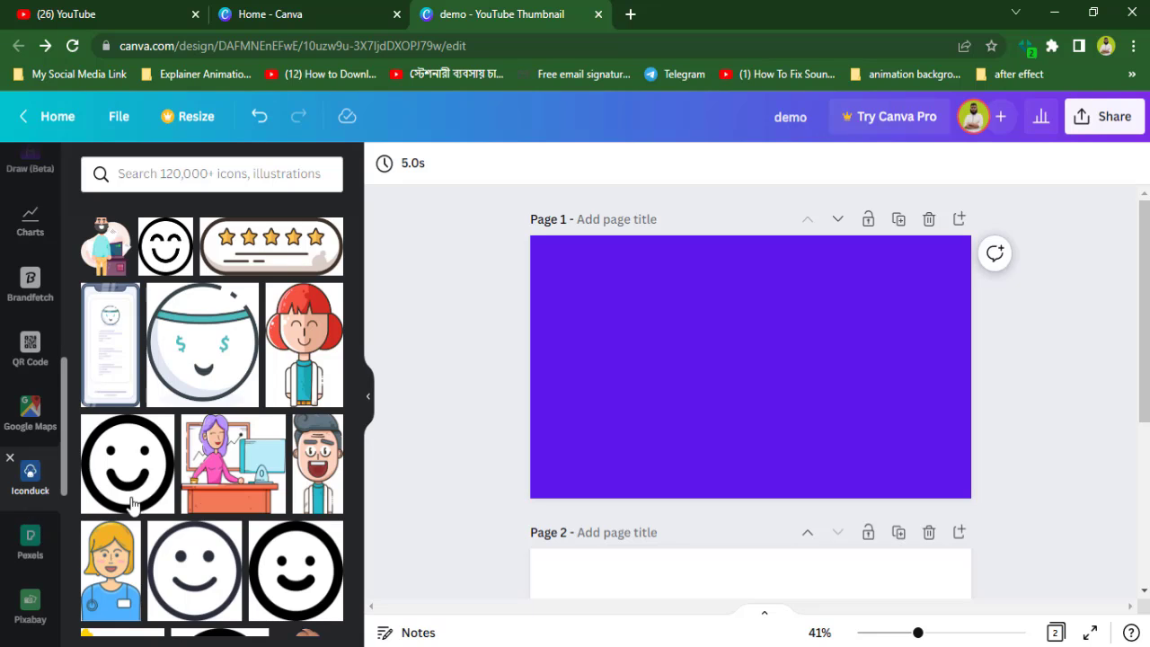
scroll(358, 407, "down", 6)
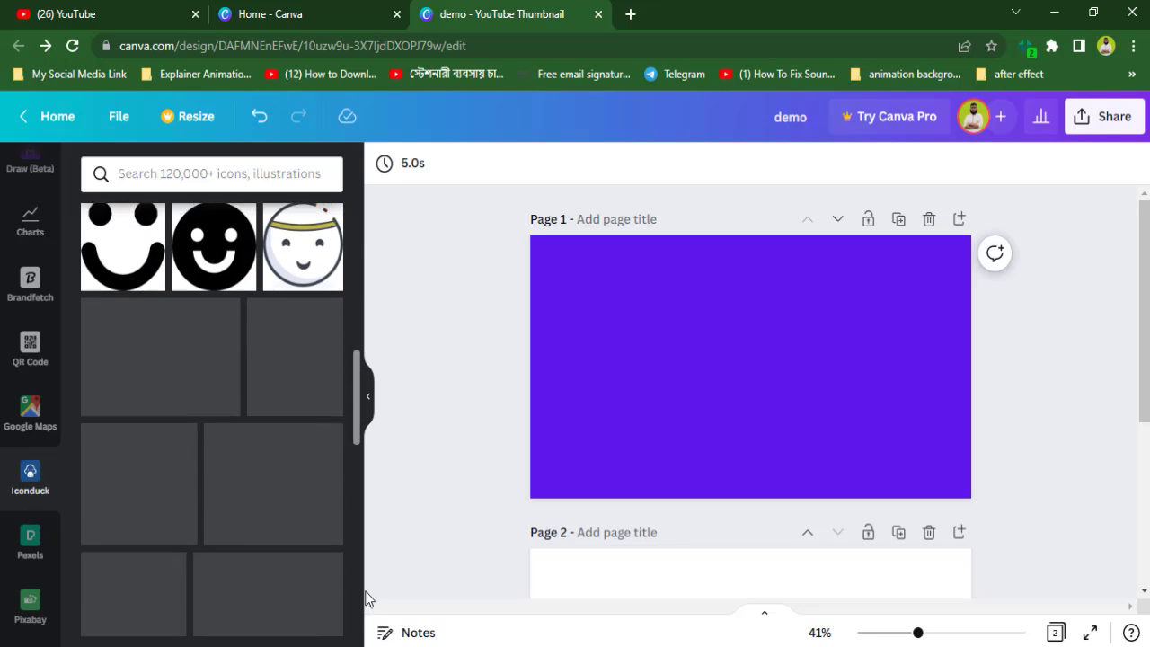
scroll(353, 426, "down", 3)
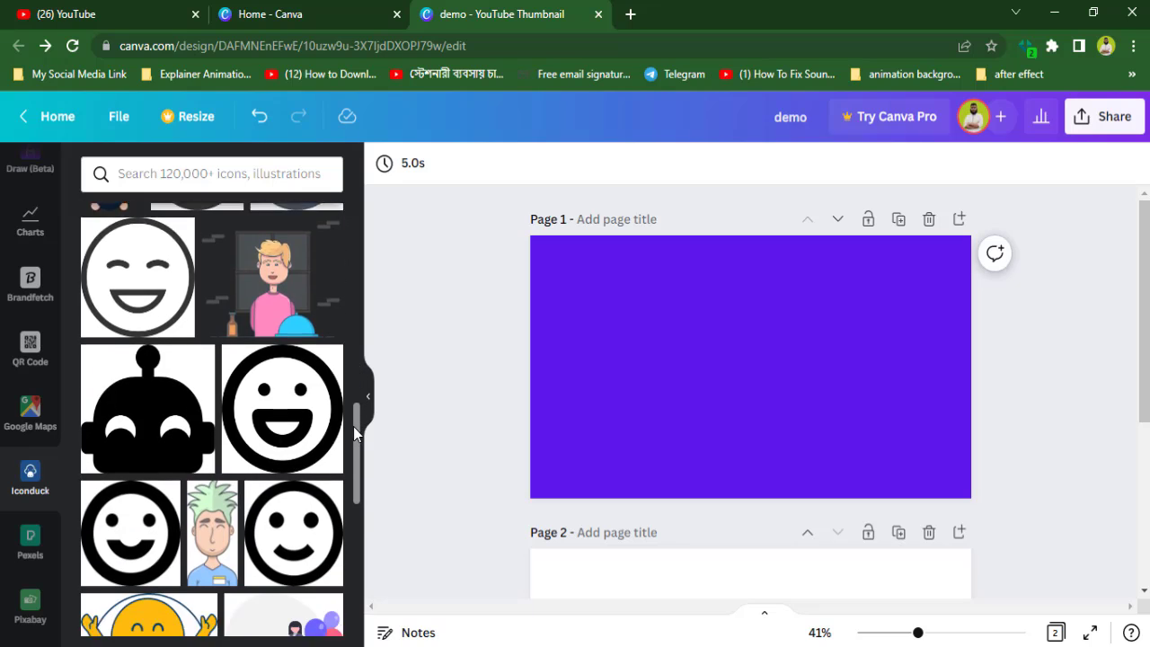
- Add the Iconduck illustration of the woman with balloons to page 1, enlarge it slightly and place it in the page's right half
left_click_drag(353, 426, 353, 502)
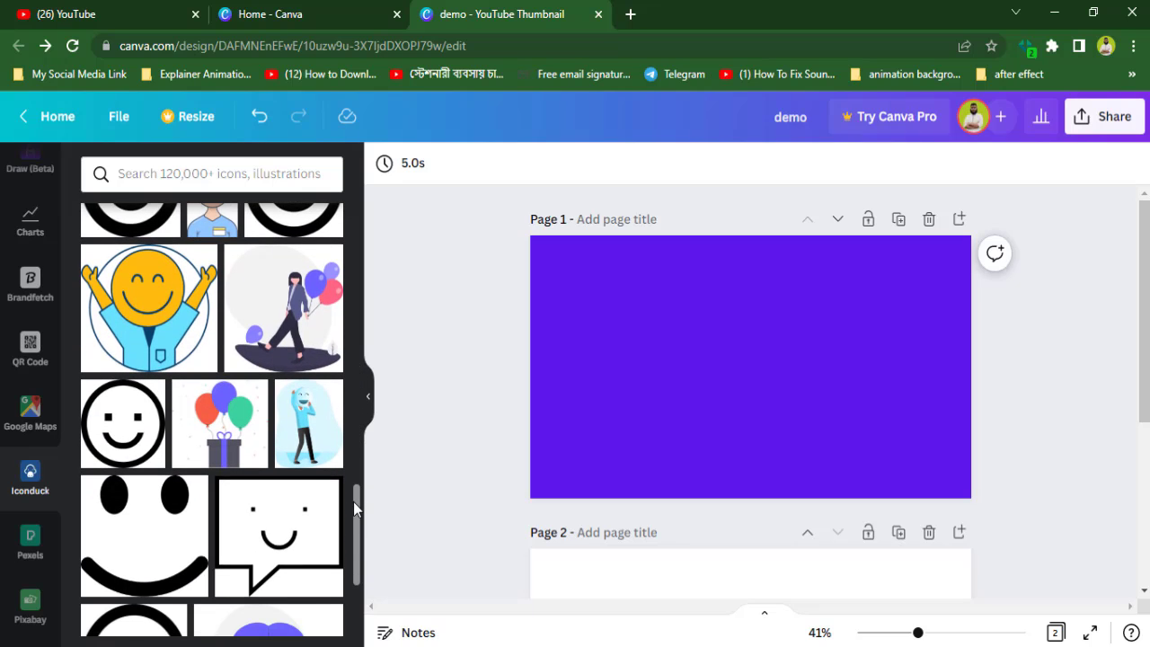
left_click(286, 334)
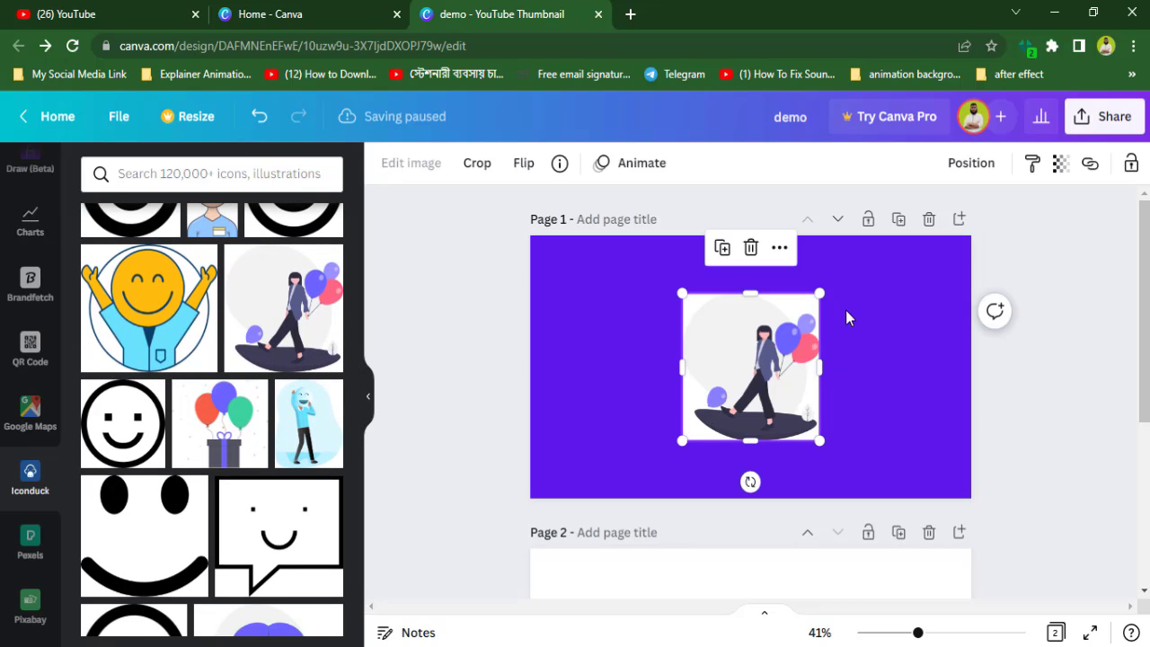
left_click_drag(817, 290, 845, 266)
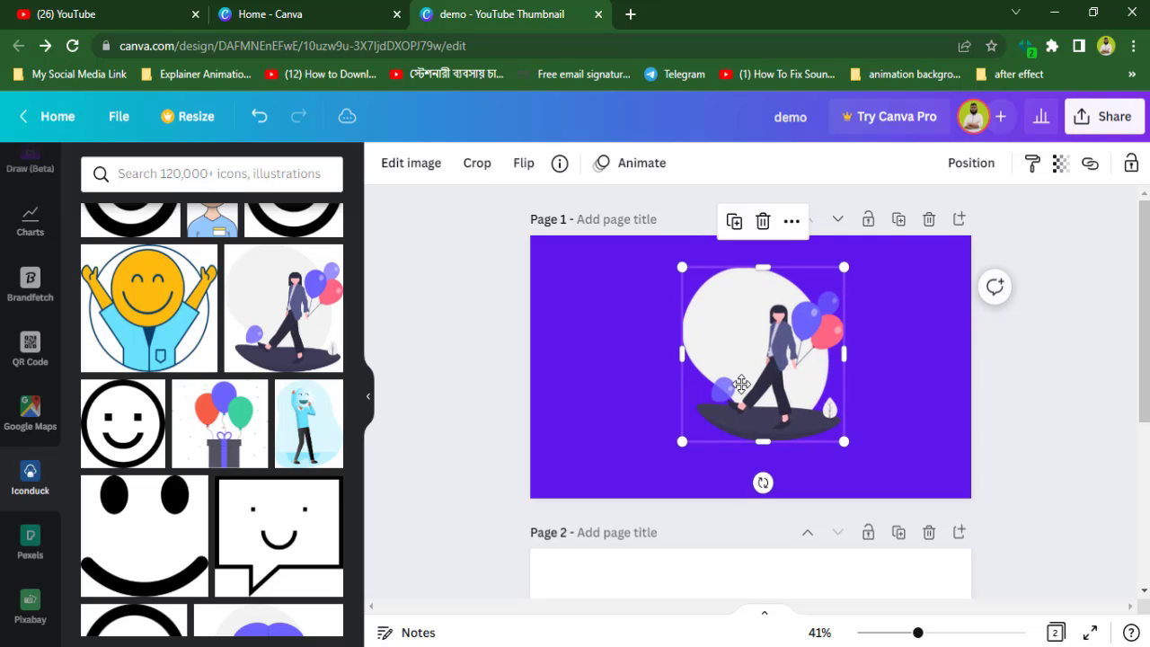
left_click_drag(838, 356, 895, 377)
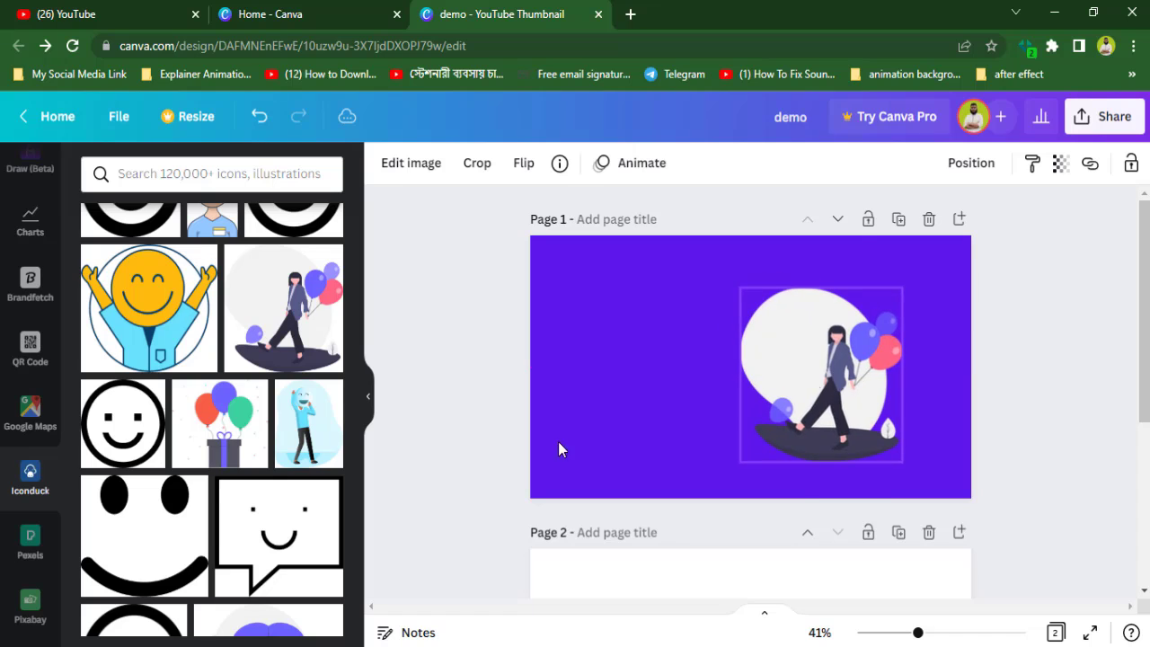
- Add the happy-face figure illustration from Iconduck to page 1, and enlarge it in the page's left half
scroll(221, 432, "down", 3)
scroll(256, 448, "down", 5)
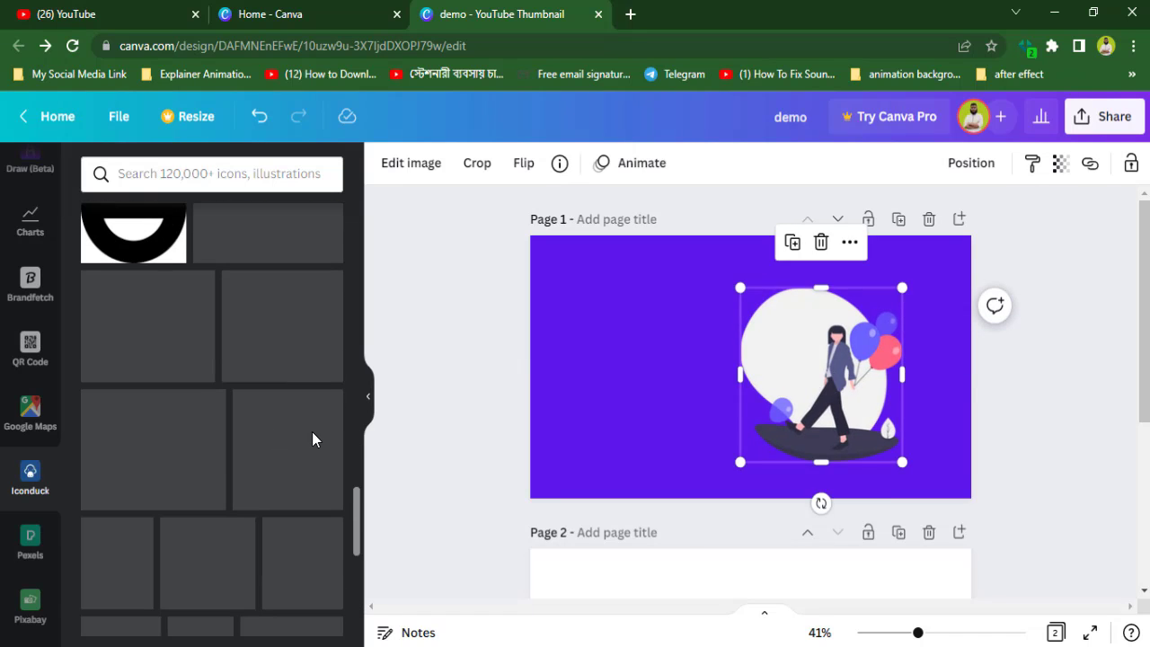
scroll(306, 431, "up", 5)
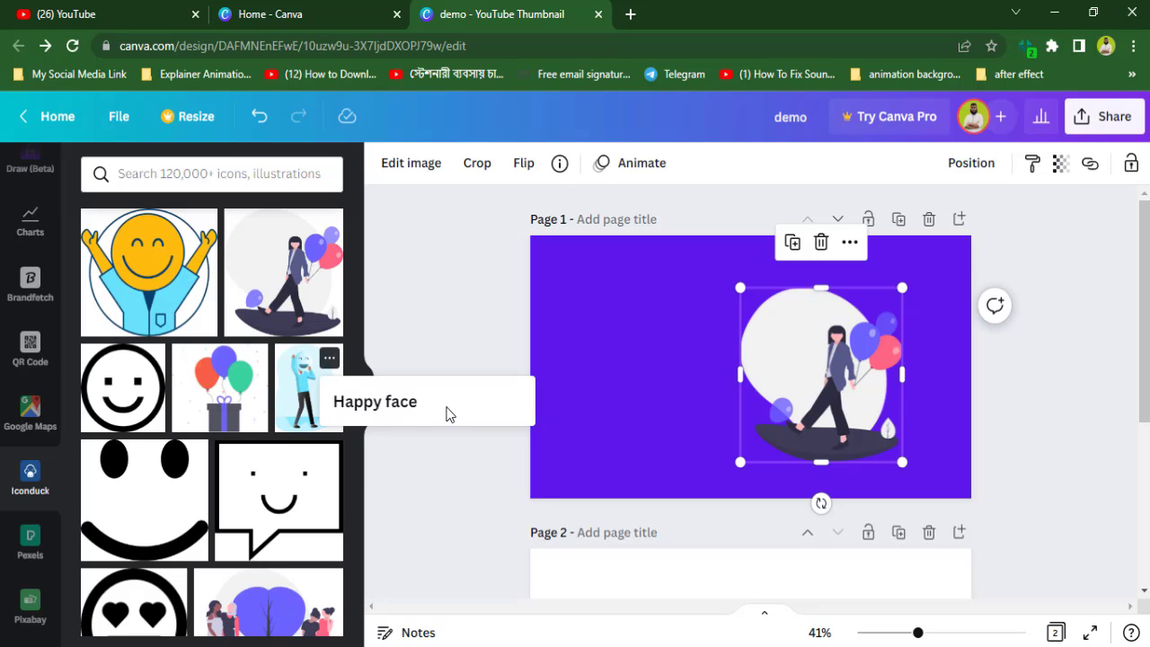
left_click(299, 402)
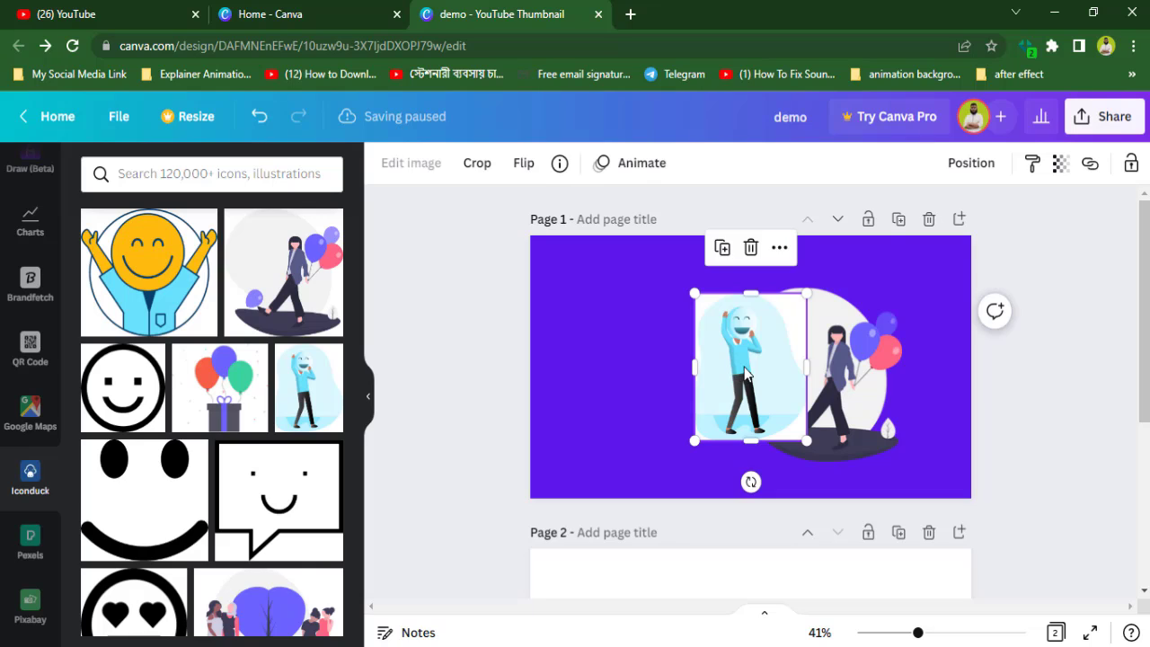
left_click_drag(745, 373, 627, 374)
left_click(718, 382)
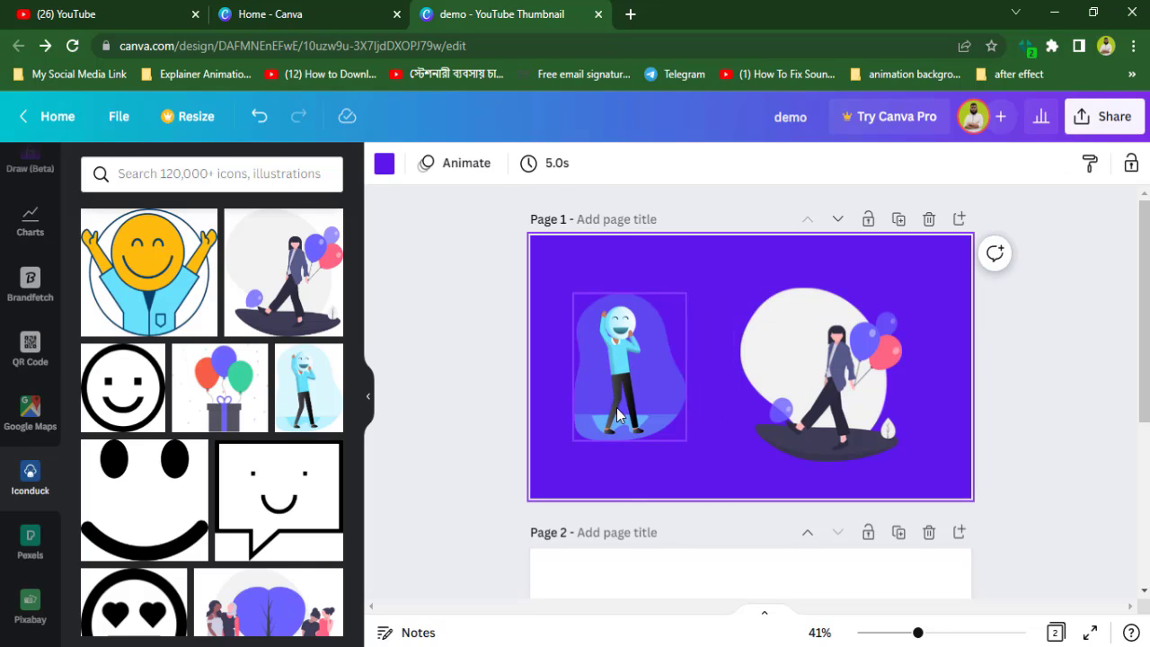
left_click_drag(675, 344, 680, 365)
left_click_drag(694, 310, 715, 279)
left_click_drag(665, 378, 650, 385)
- Delete the balloon woman and the happy-face figure from page 1
left_click(818, 405)
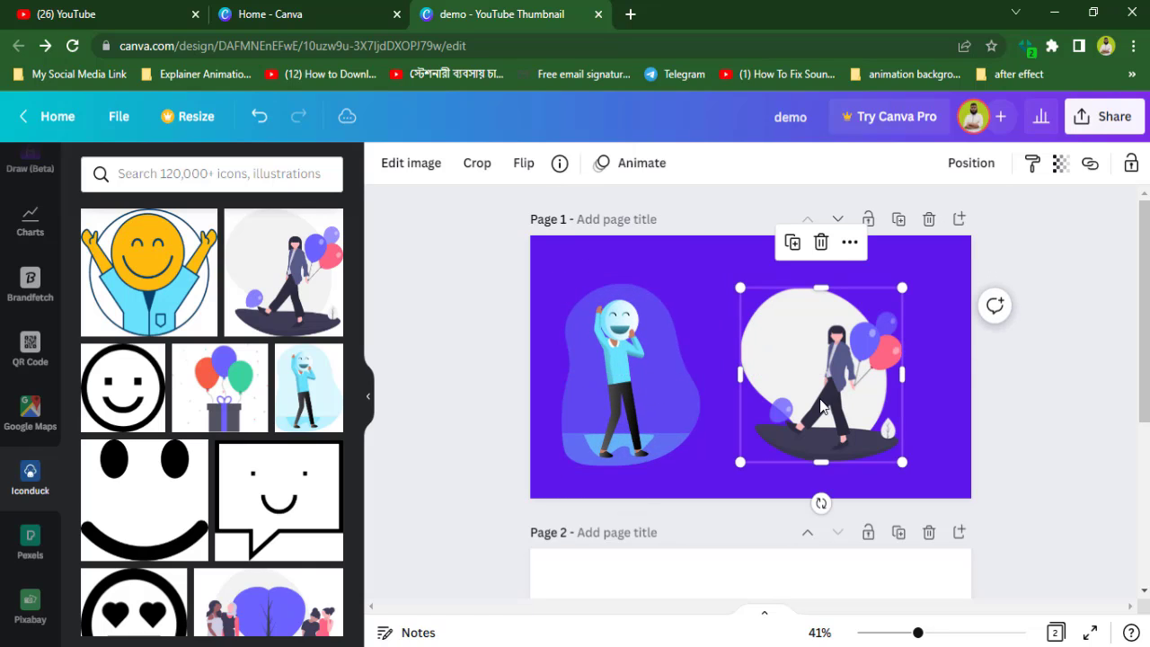
key("Delete")
left_click(643, 392)
key("Delete")
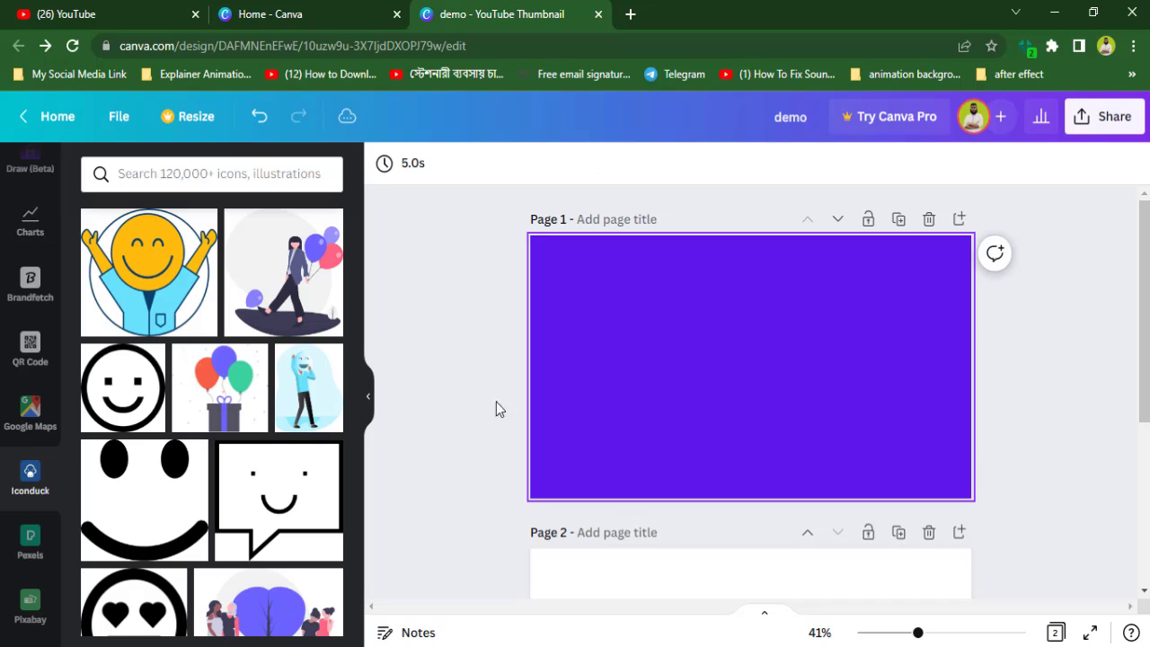
- Look through the free photos in the Pexels app
scroll(204, 418, "down", 1)
scroll(203, 418, "down", 2)
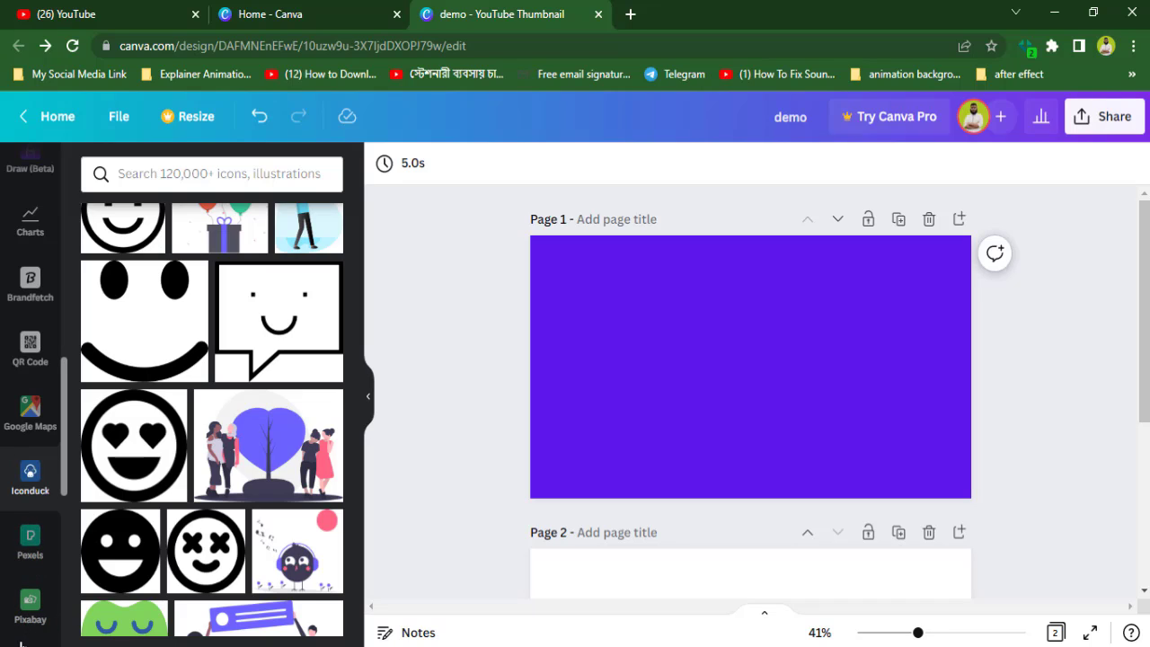
scroll(61, 477, "down", 3)
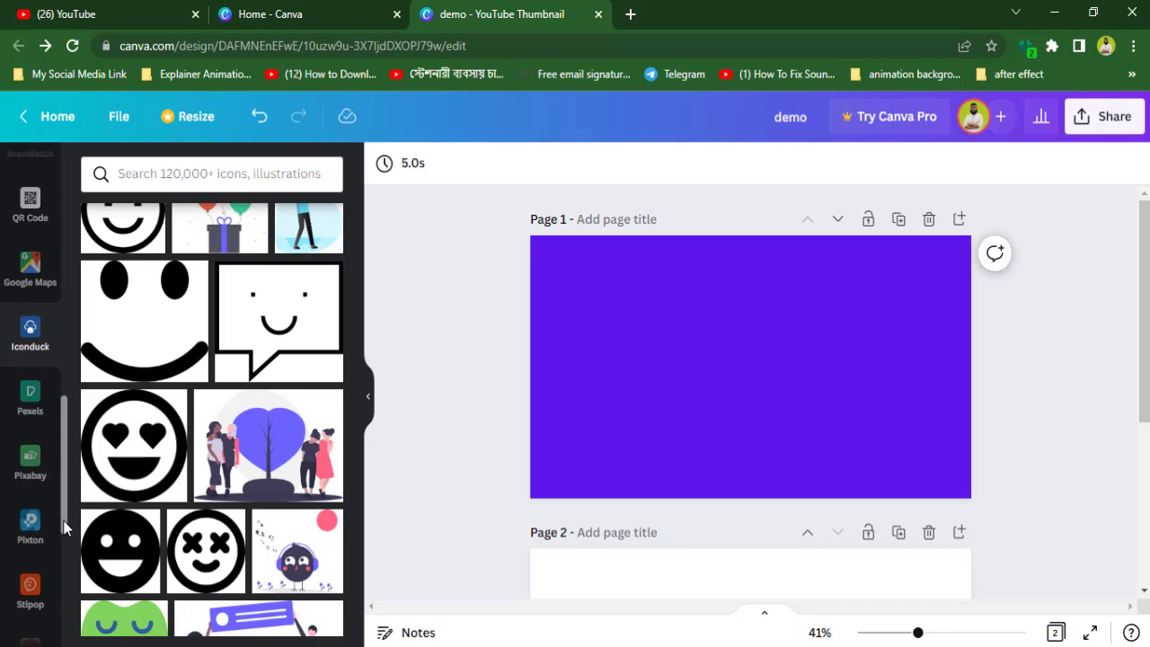
left_click(43, 357)
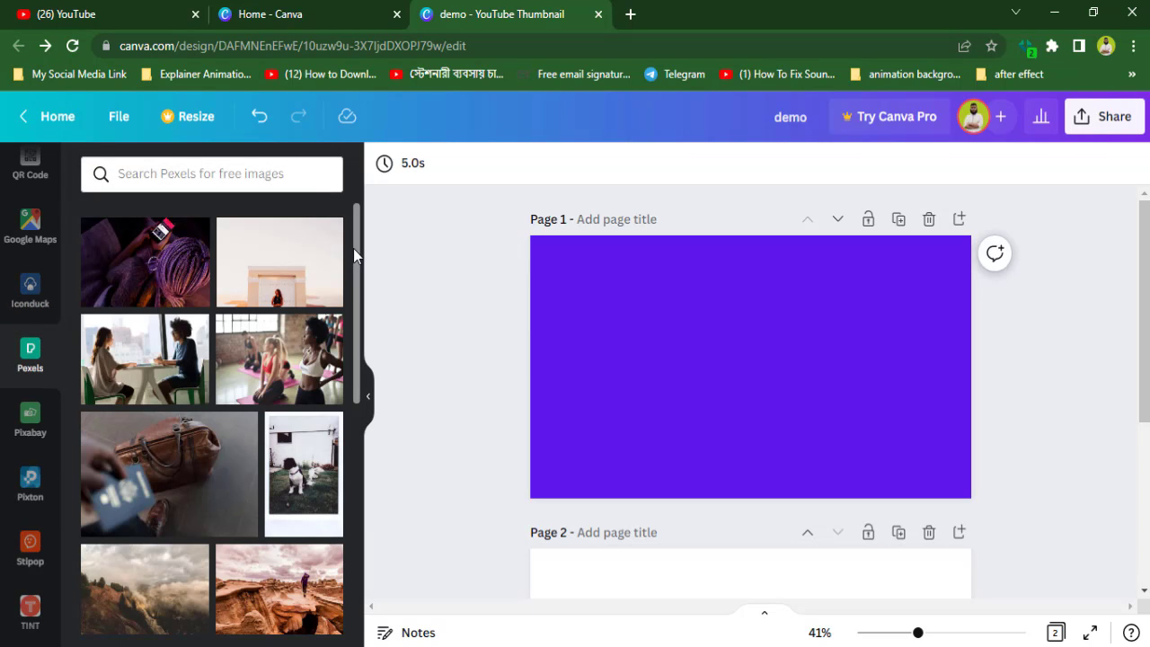
scroll(236, 400, "down", 15)
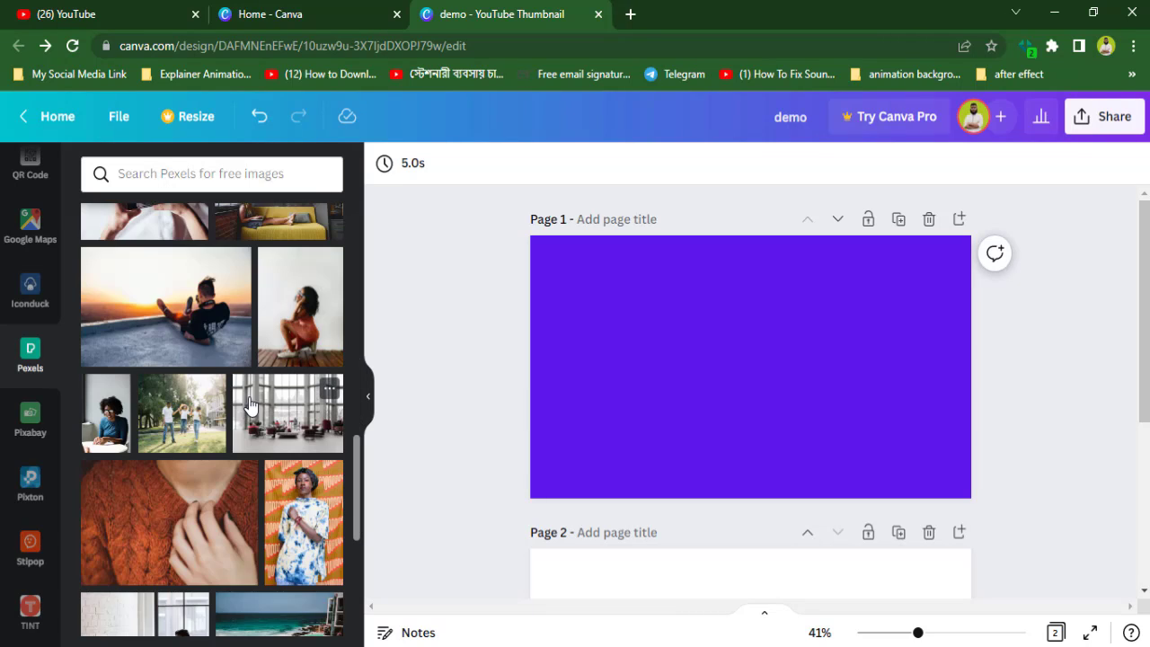
scroll(248, 400, "down", 5)
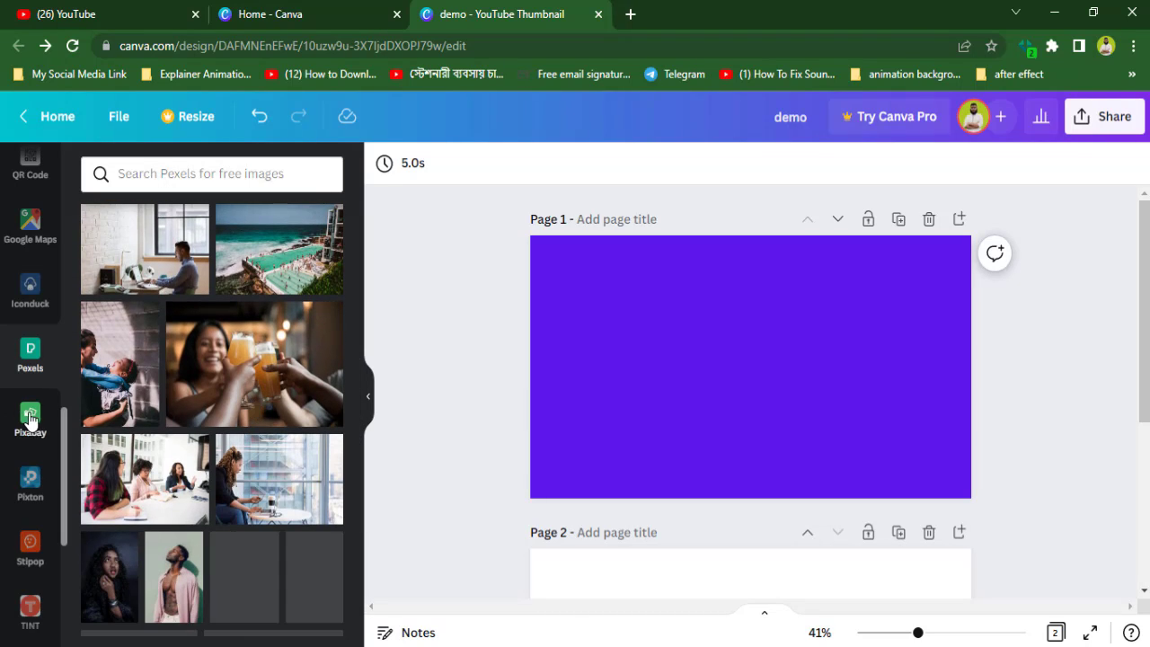
- Look through the free images in the Pixabay app
left_click(30, 416)
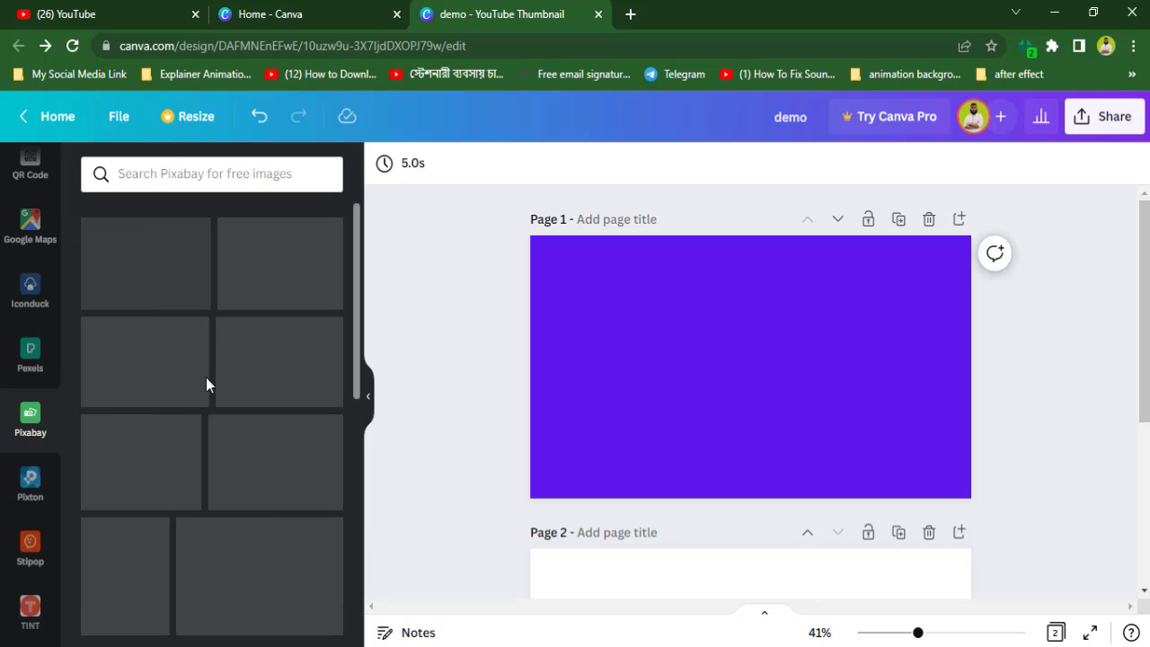
scroll(241, 361, "down", 5)
scroll(240, 362, "down", 5)
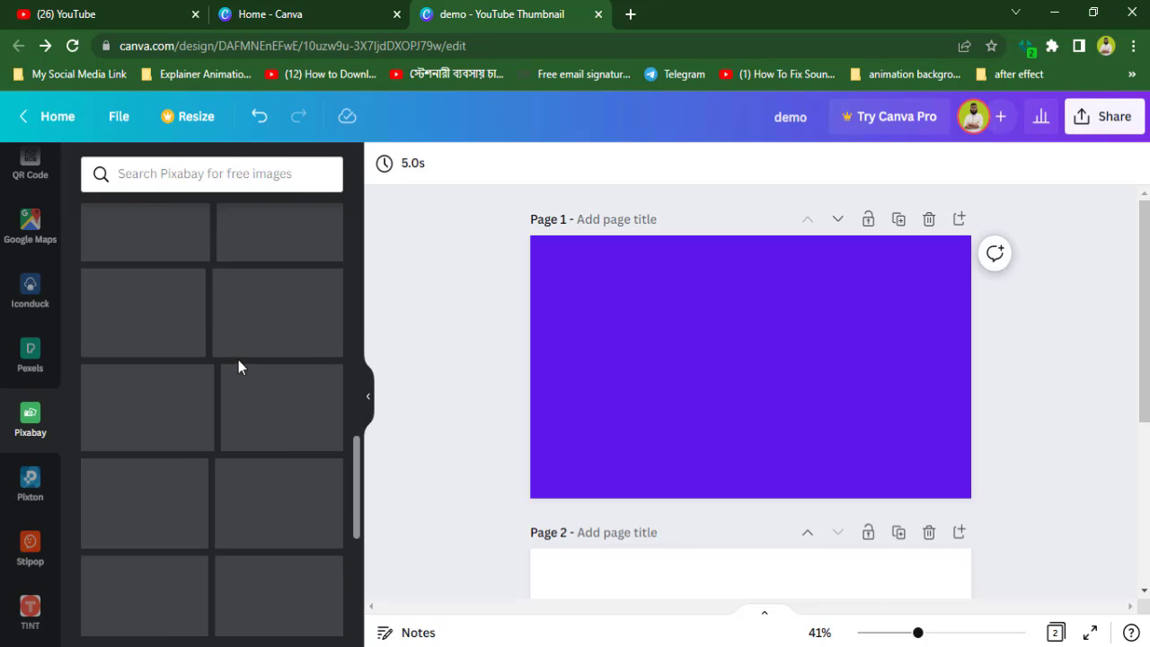
left_click_drag(356, 477, 352, 564)
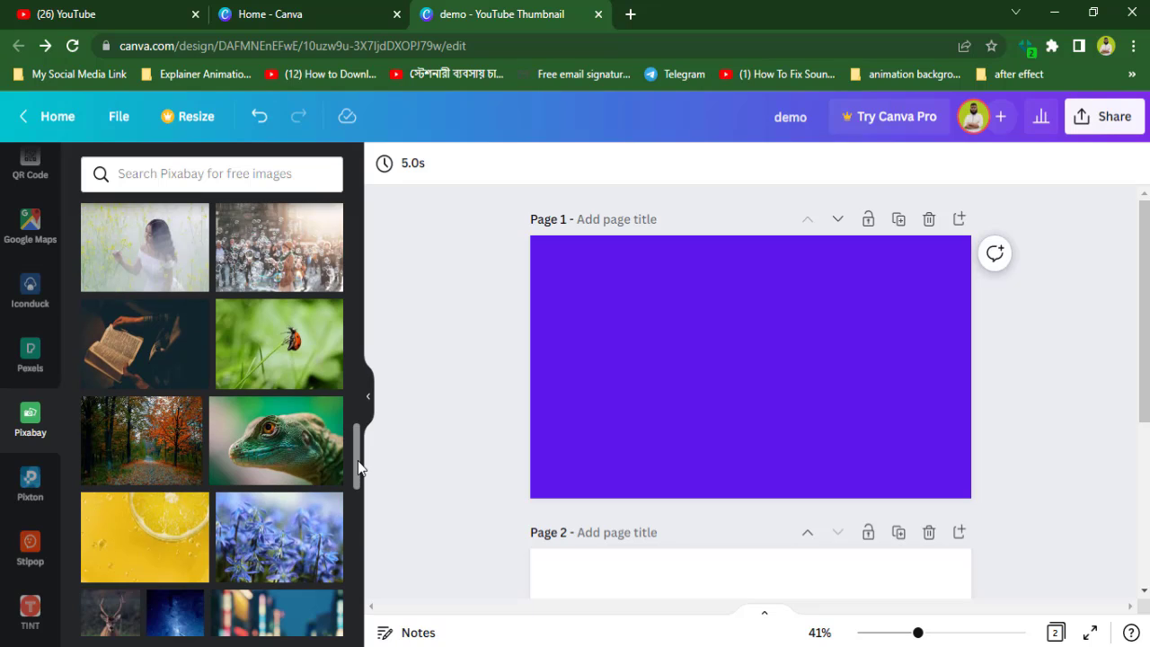
left_click_drag(357, 442, 359, 562)
scroll(160, 532, "down", 3)
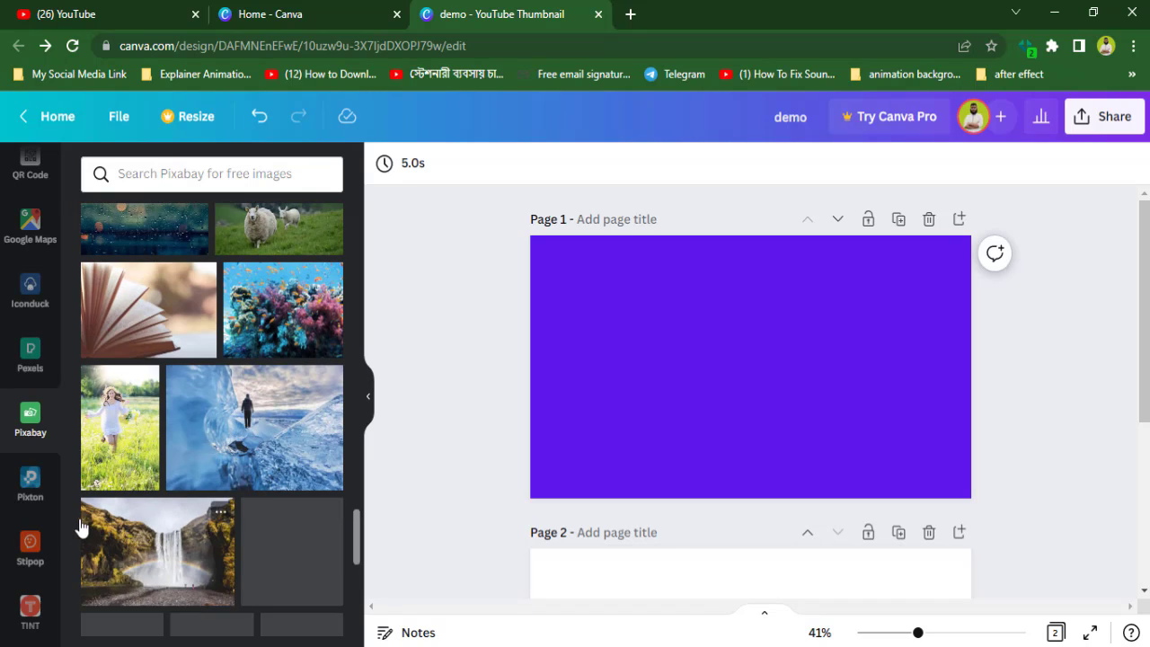
- Add the standing character in a black vest from the Pixton app to page 1, and enlarge it slightly
left_click(30, 481)
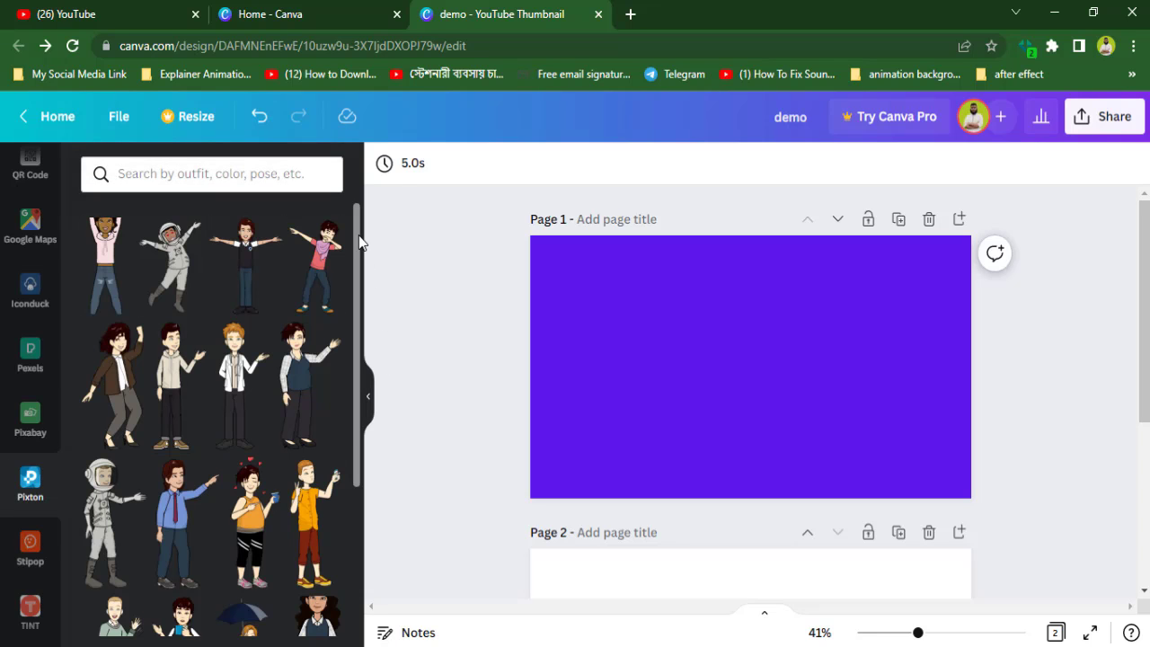
left_click_drag(359, 241, 367, 384)
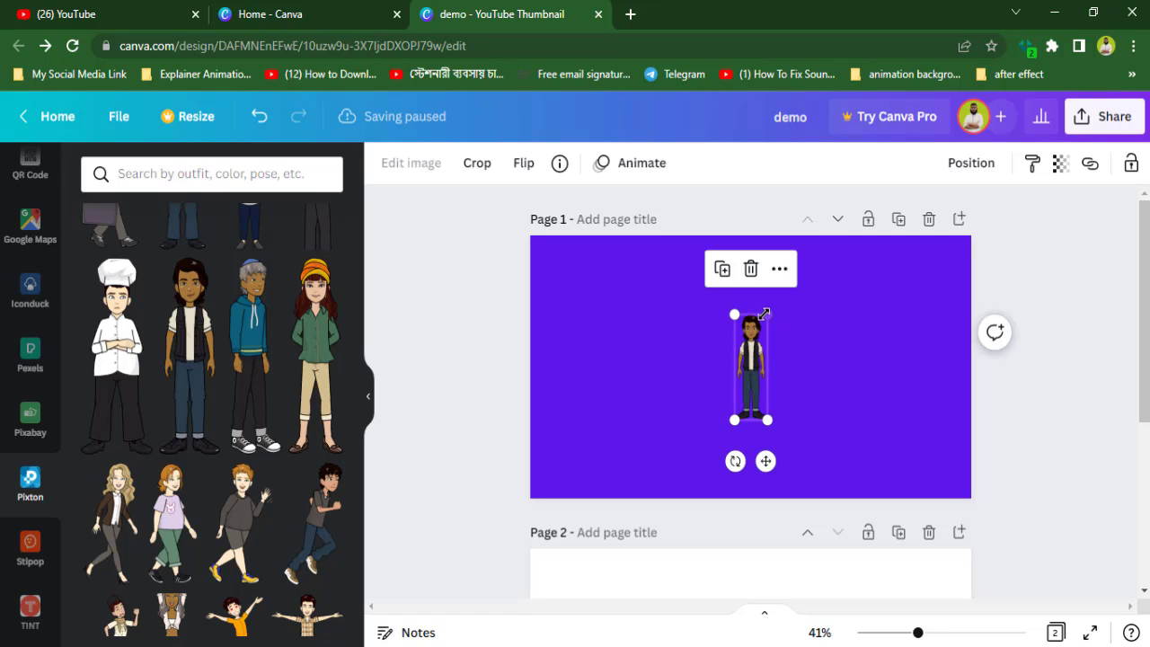
left_click(843, 260)
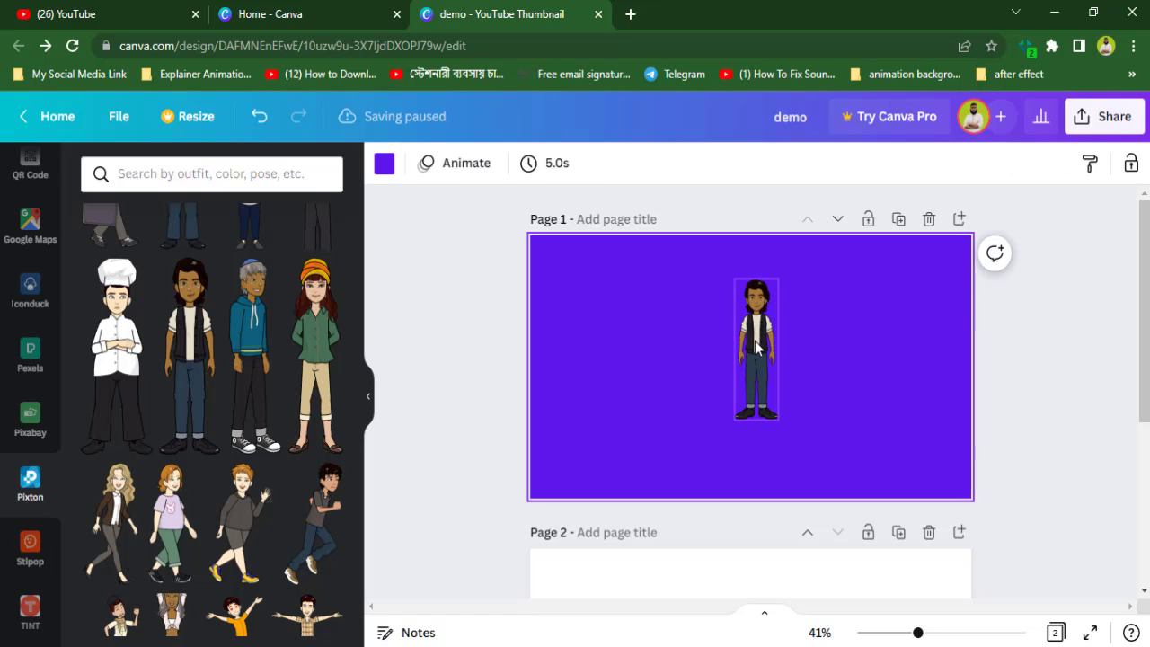
left_click_drag(788, 344, 831, 346)
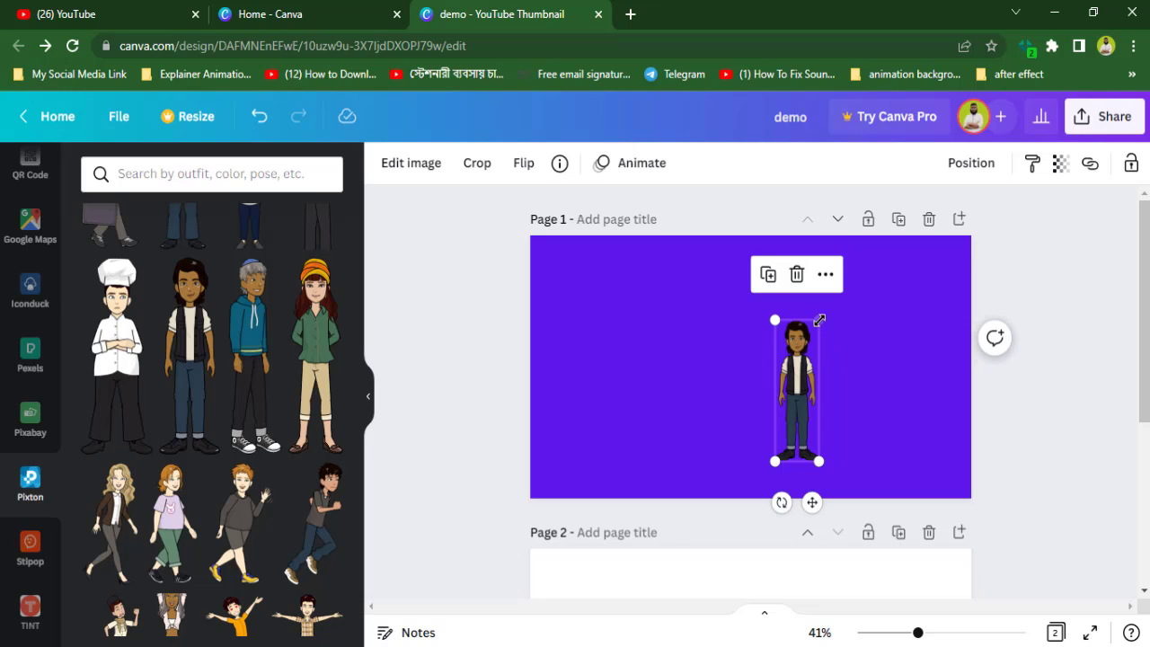
- Enlarge the Pixton character to fill most of page 1's height, and delete it
left_click_drag(837, 305, 888, 263)
left_click(862, 297)
left_click_drag(812, 337, 731, 338)
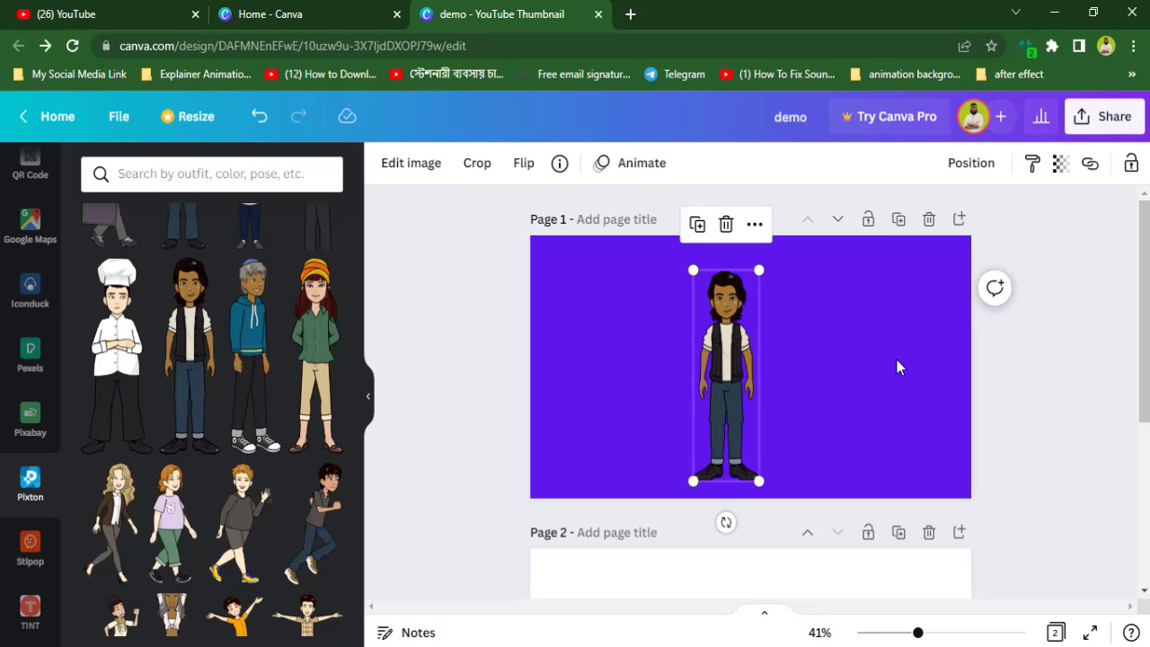
key("Delete")
- Add two copies of the "HEY!" bear sticker from the Stipop app to page 1
scroll(102, 519, "down", 3)
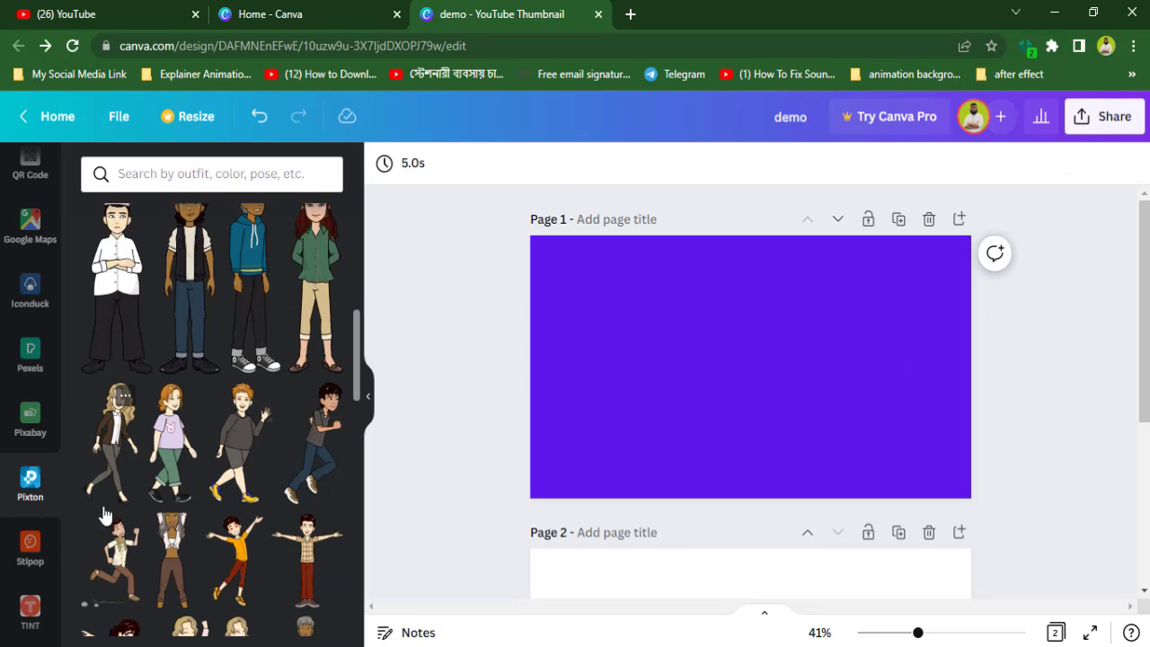
left_click(30, 548)
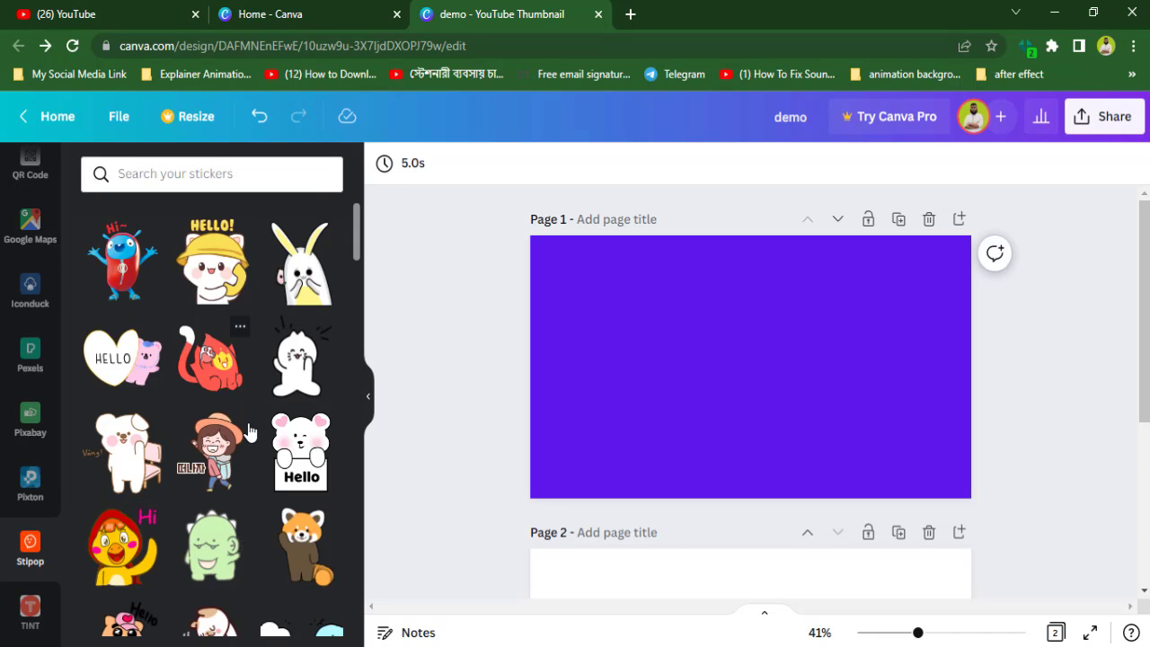
scroll(357, 230, "down", 6)
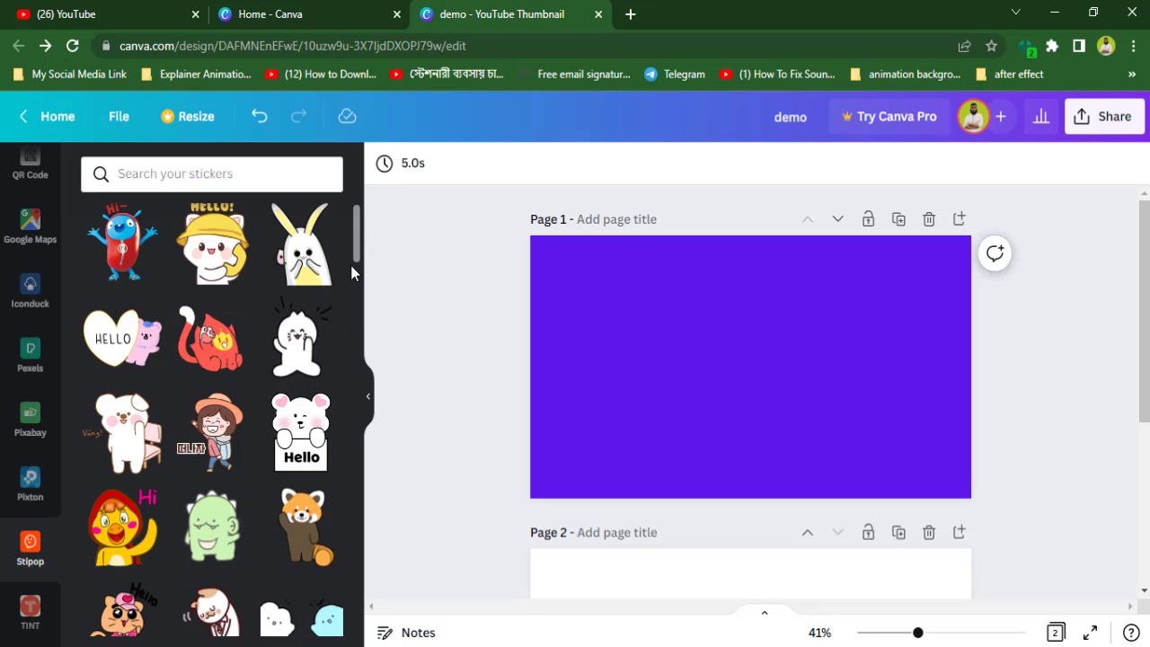
scroll(360, 376, "down", 8)
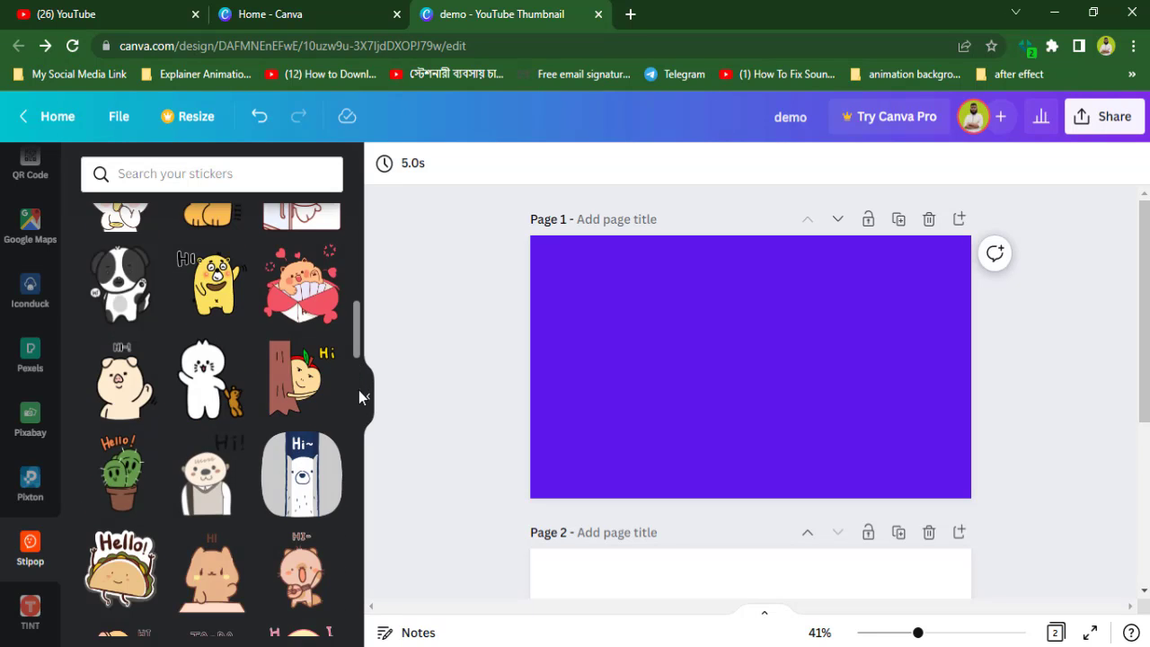
scroll(321, 454, "down", 2)
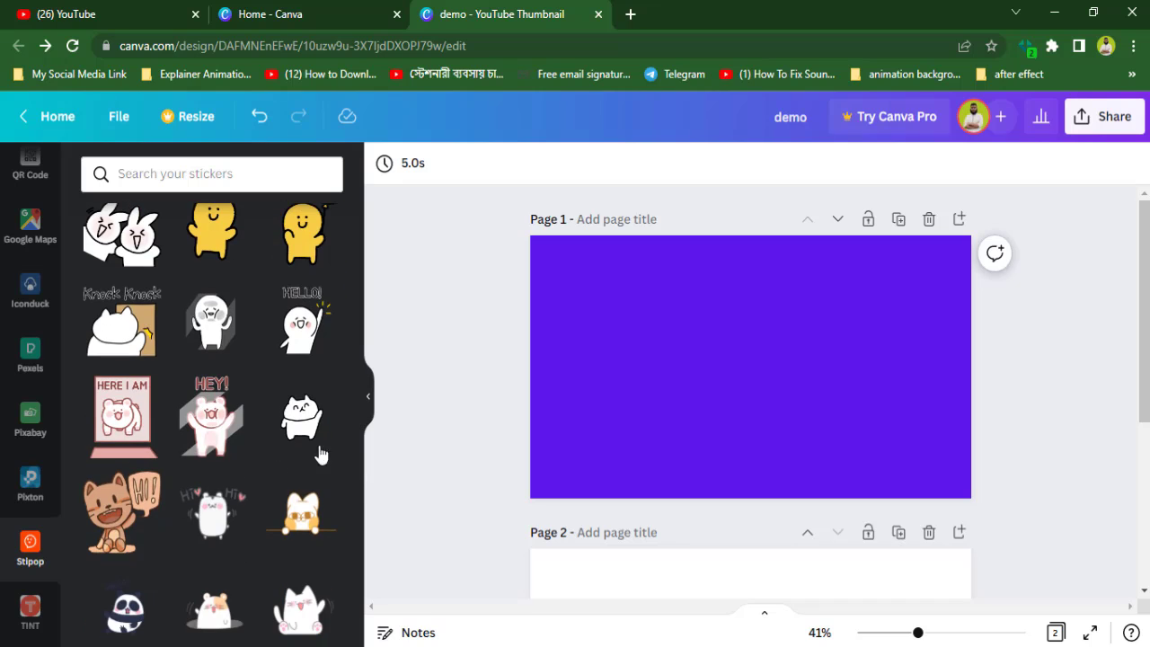
left_click(219, 448)
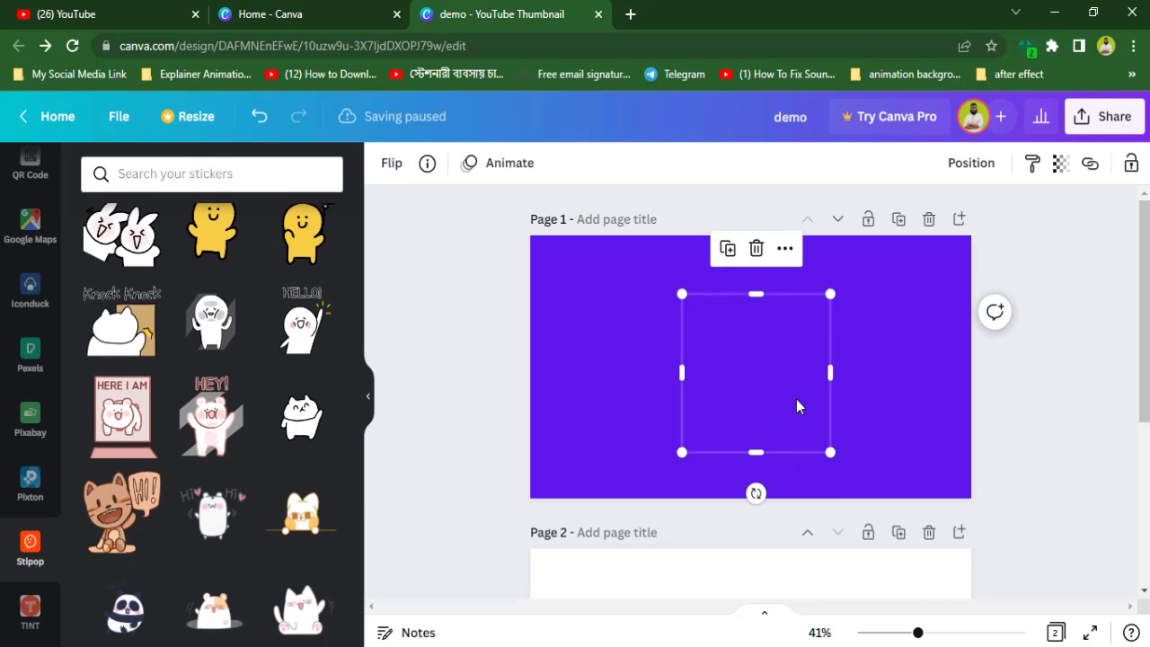
- Enlarge one "HEY!" bear sticker and arrange the two copies side by side on page 1
left_click_drag(832, 293, 889, 266)
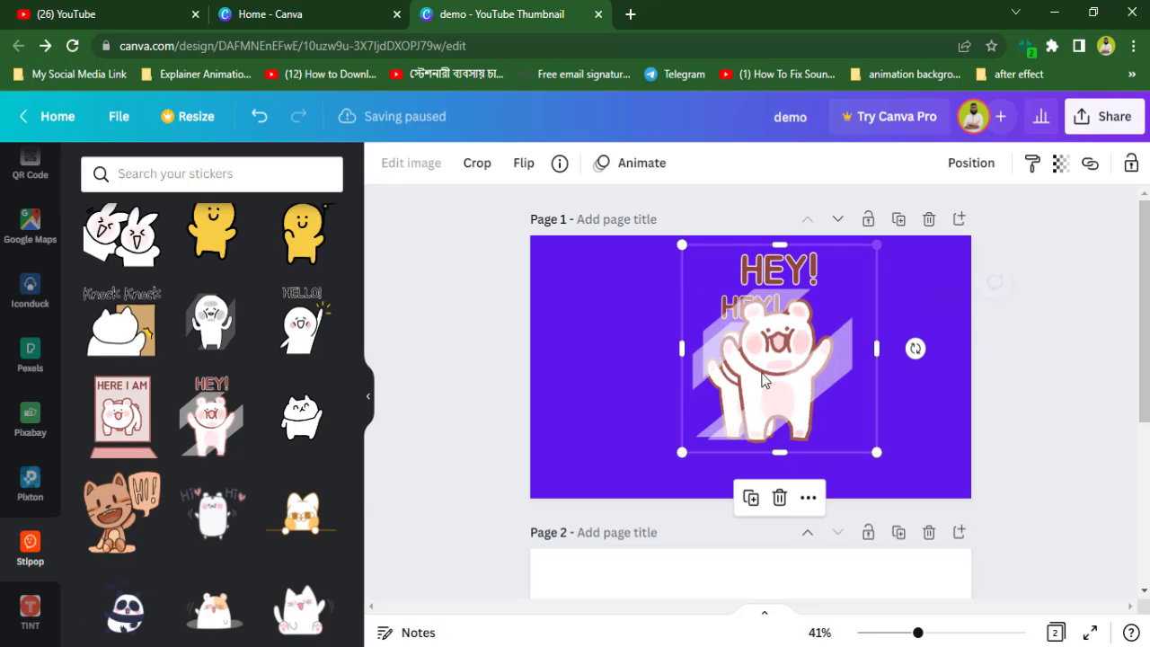
left_click_drag(764, 378, 733, 391)
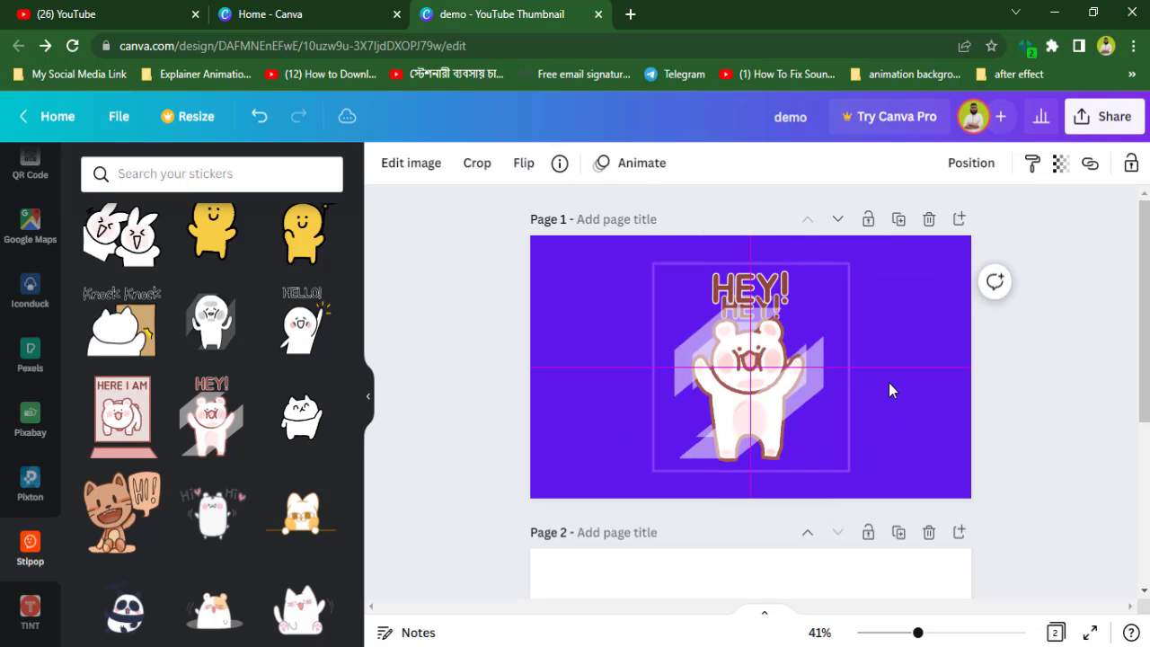
left_click_drag(816, 385, 861, 374)
- Delete both "HEY!" bear stickers from page 1
left_click(679, 422)
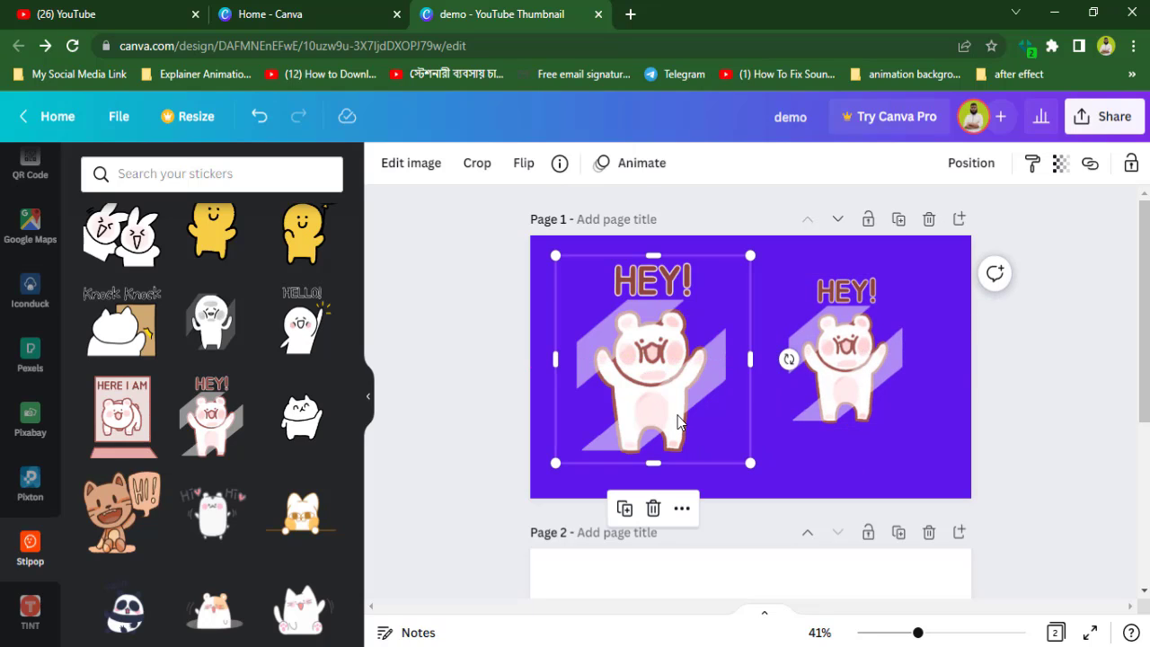
key("Delete")
left_click(839, 377)
key("Delete")
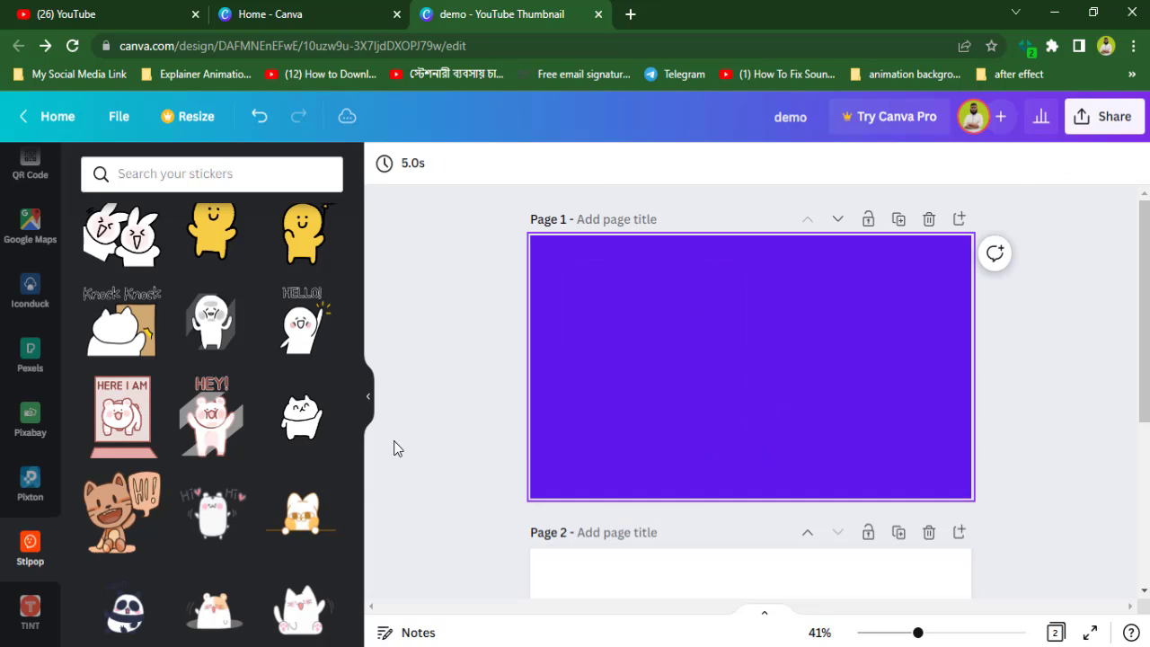
- View the TINT app's account connection page, and browse the list of videos in the YouTube app
scroll(92, 450, "down", 3)
scroll(40, 503, "down", 3)
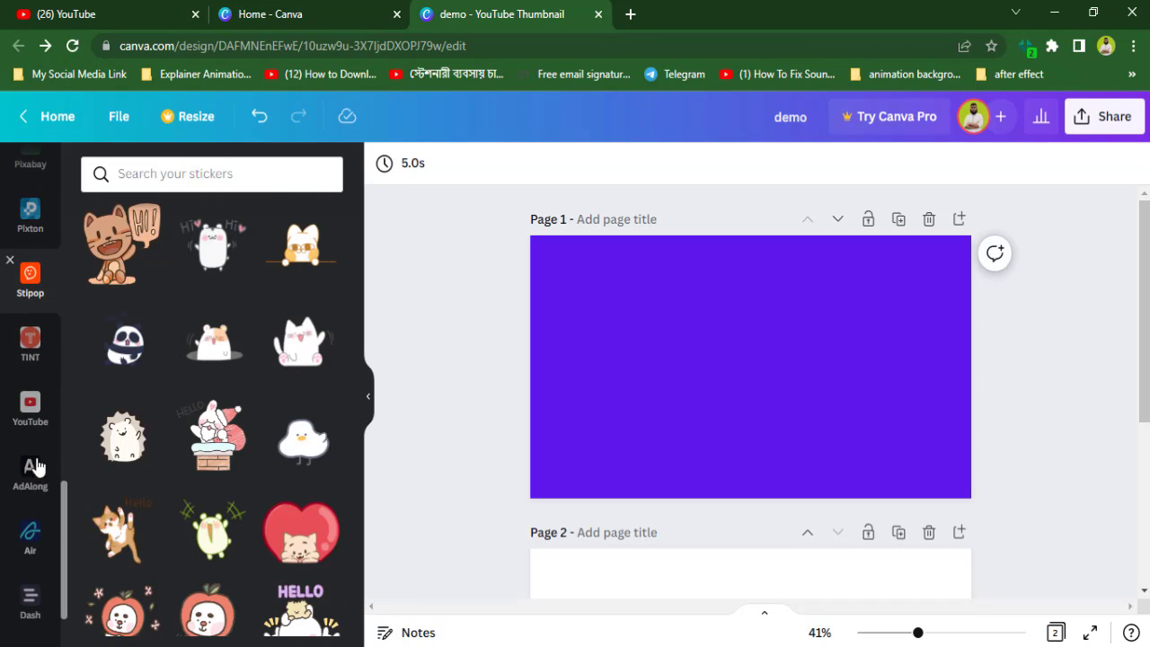
left_click(34, 339)
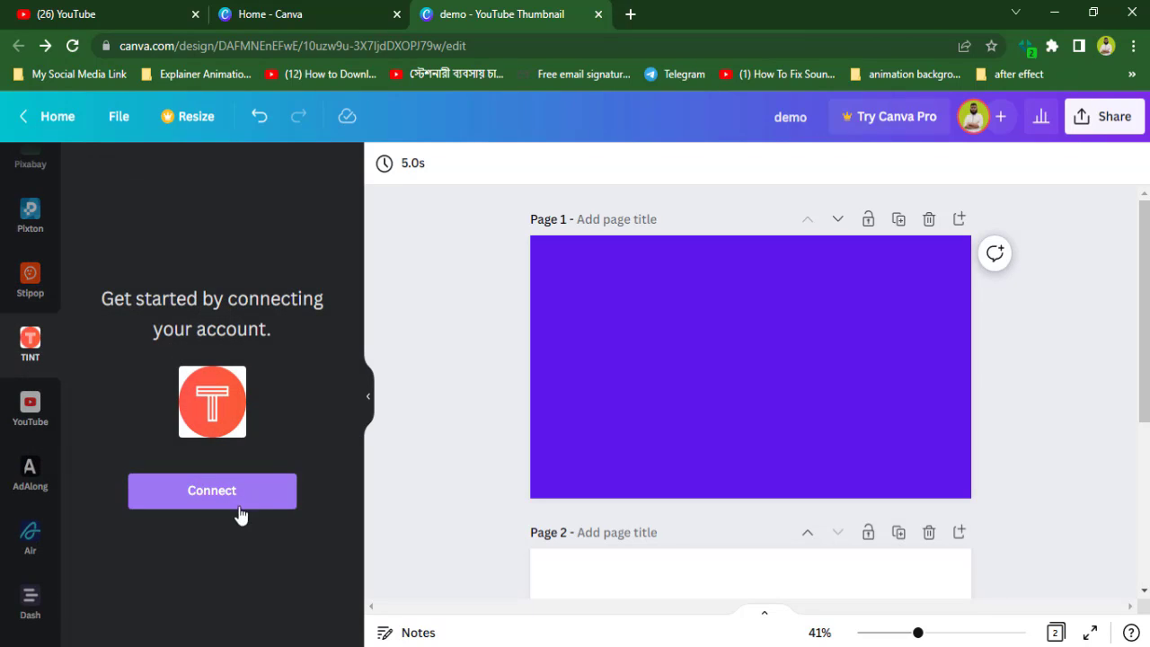
left_click(45, 402)
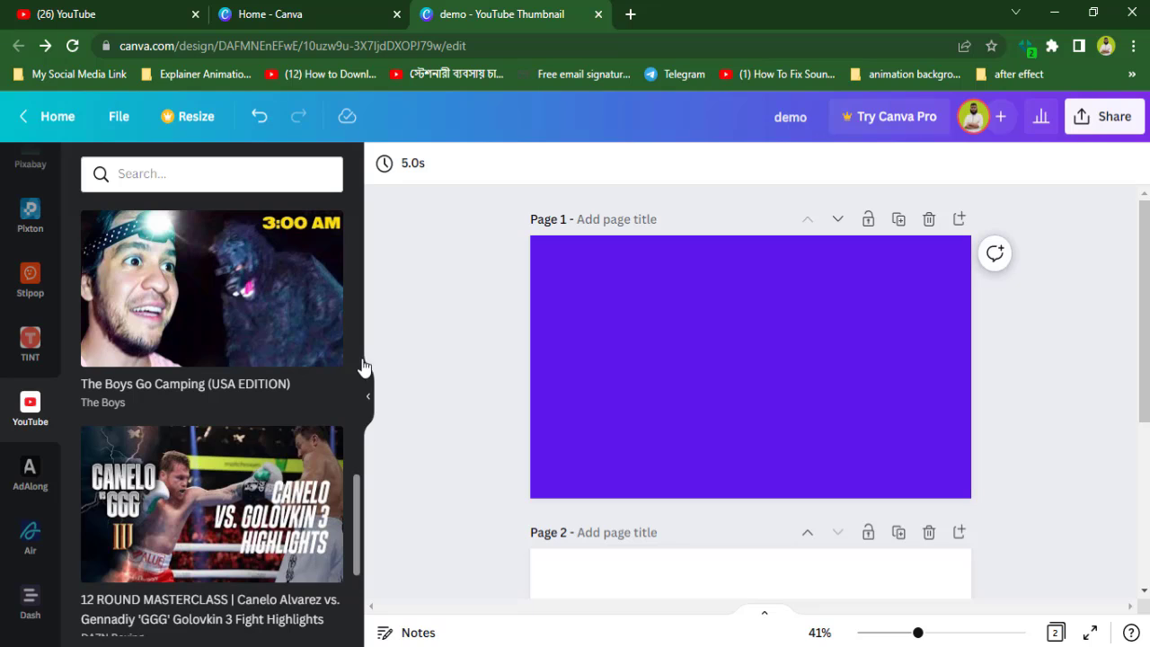
scroll(355, 502, "down", 6)
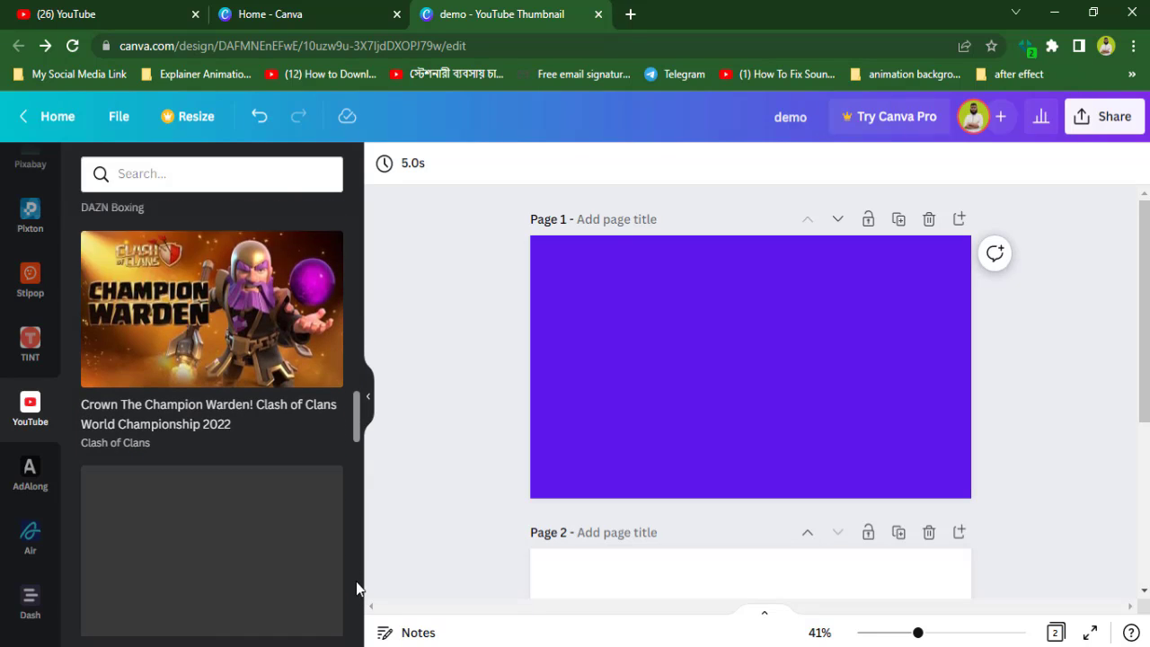
left_click_drag(354, 425, 352, 530)
scroll(351, 530, "down", 5)
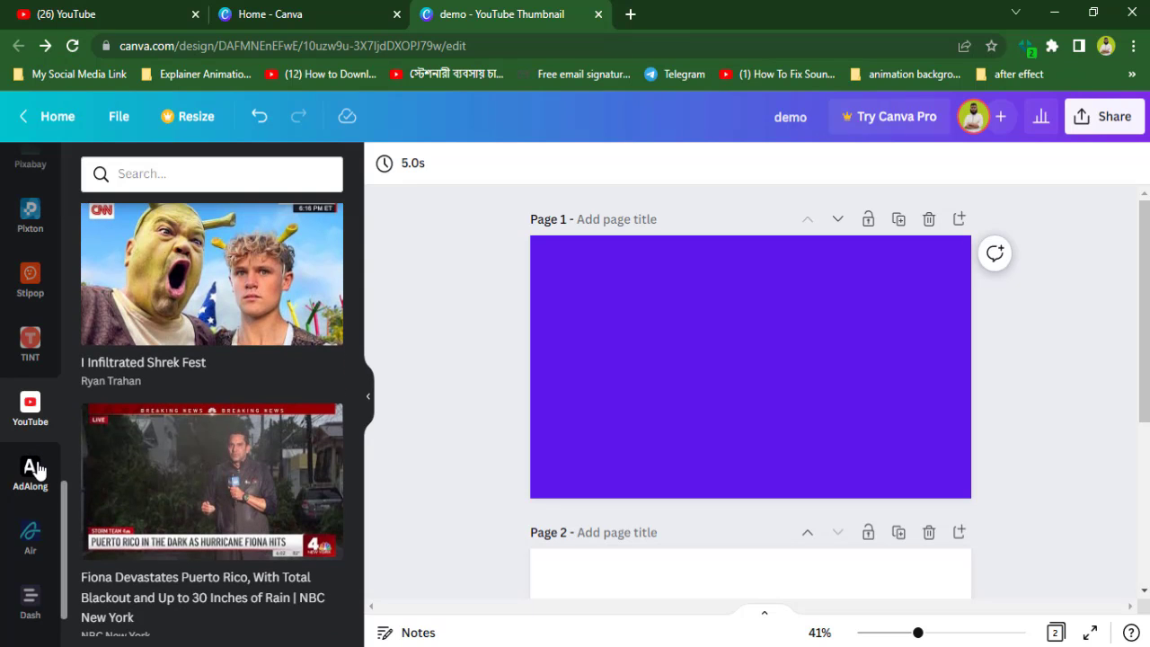
- View the account connection pages of the AdAlong, Air and Dash apps in turn
left_click(36, 470)
left_click(36, 563)
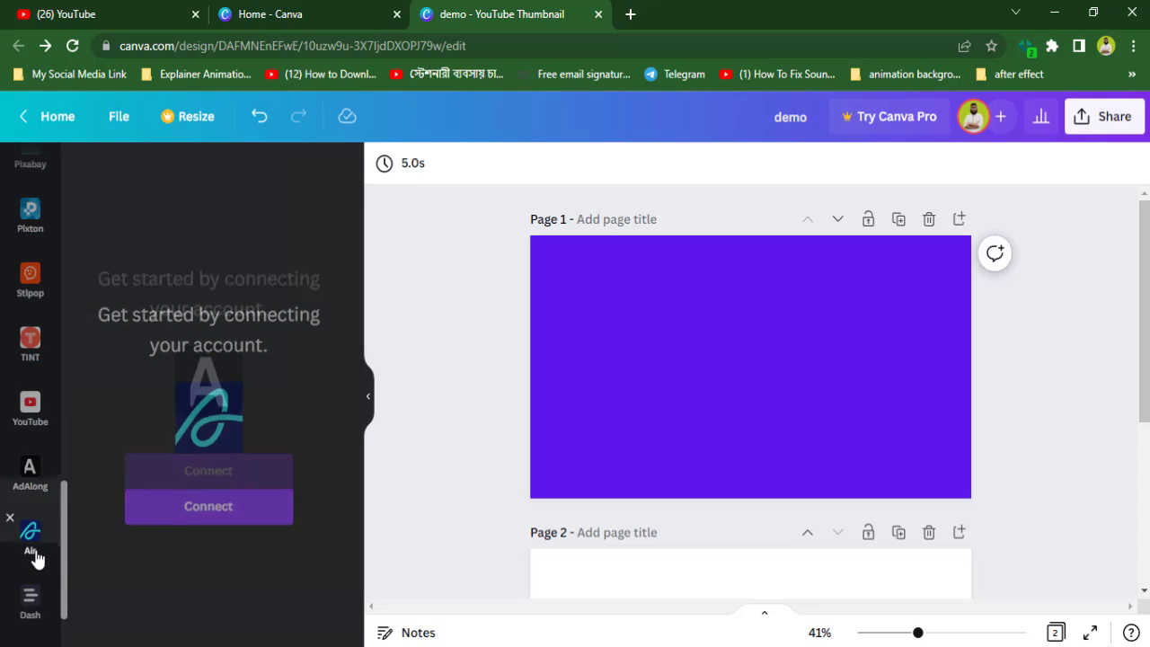
left_click(31, 597)
scroll(18, 537, "down", 2)
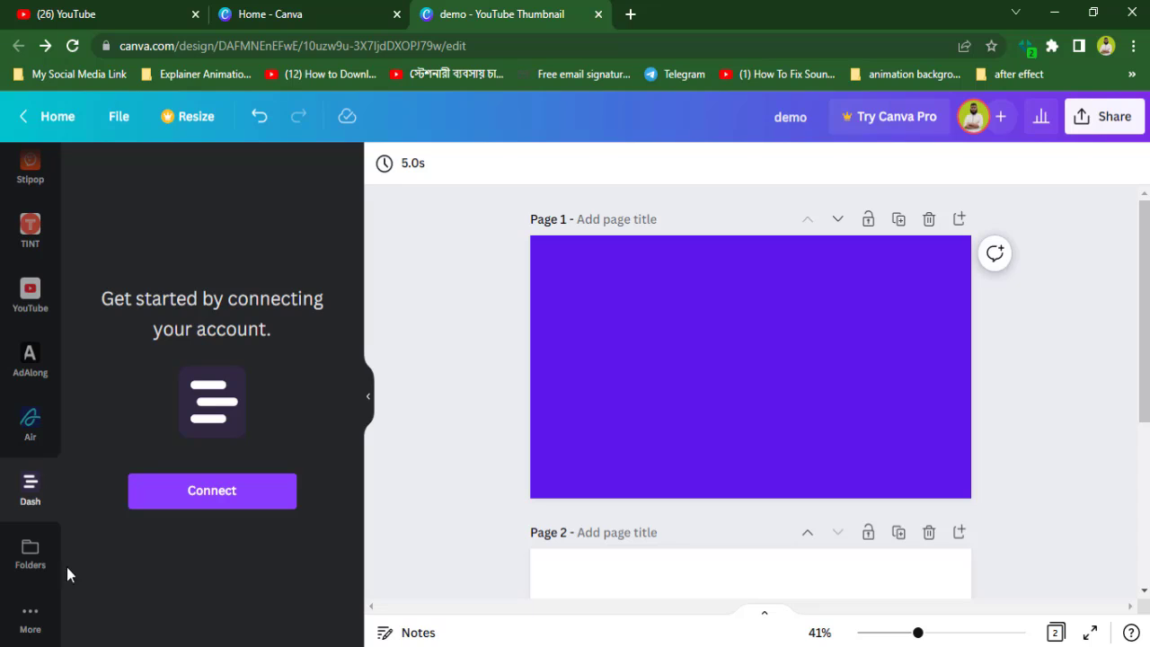
mouse_move(64, 589)
left_mouse_down()
mouse_move(64, 473)
mouse_move(86, 418)
mouse_move(63, 194)
left_mouse_up()
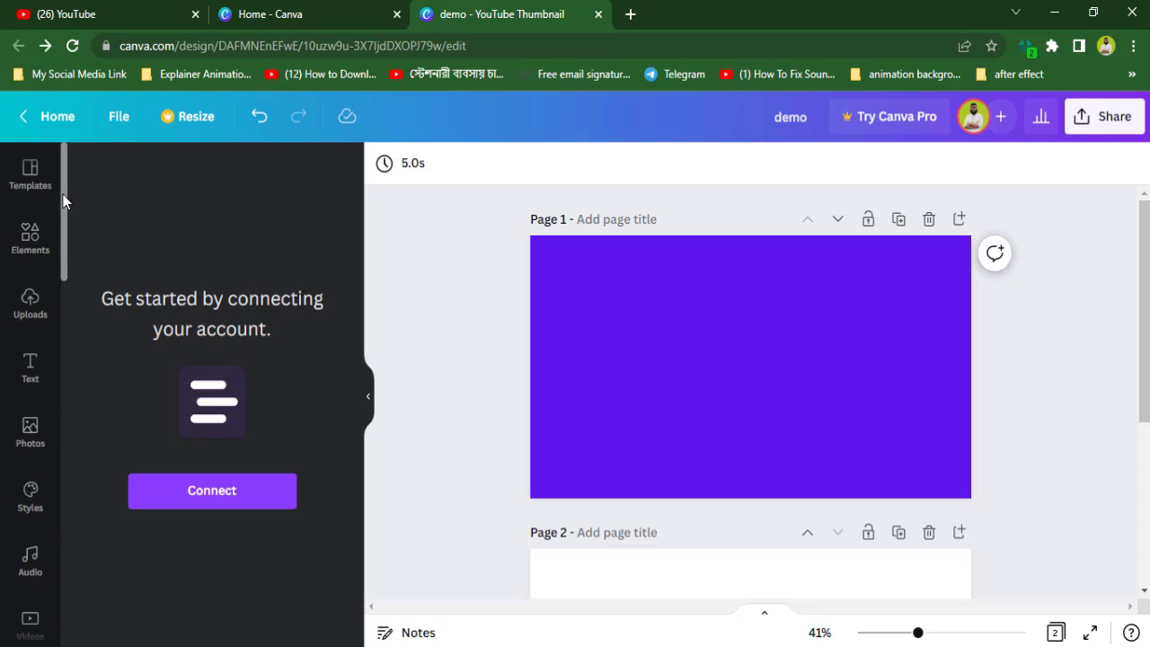
- Open the Dash account connection window, examine its Dash URL and free trial options, and close it
left_click(224, 495)
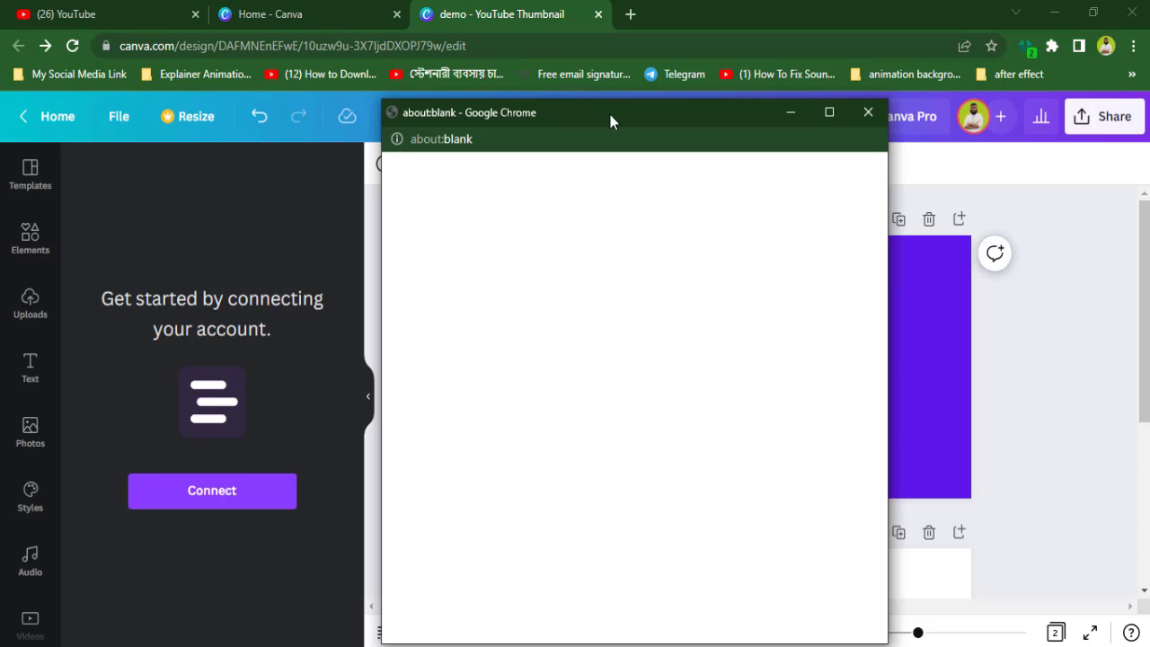
left_click_drag(609, 110, 616, 139)
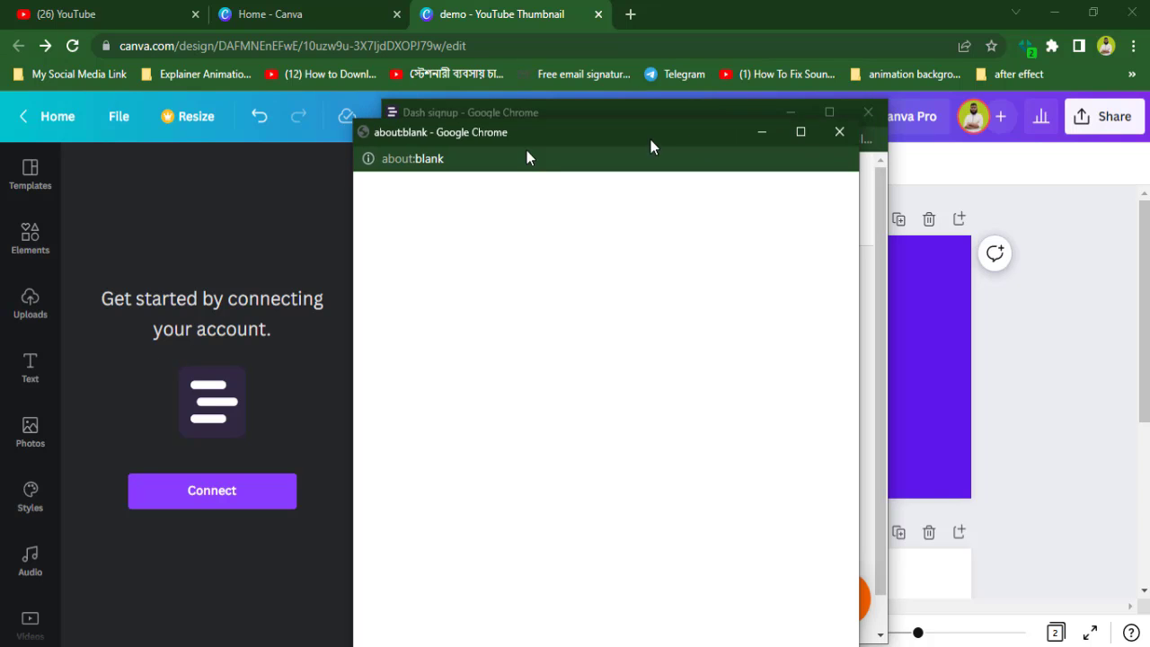
left_click_drag(650, 147, 488, 385)
left_click(690, 395)
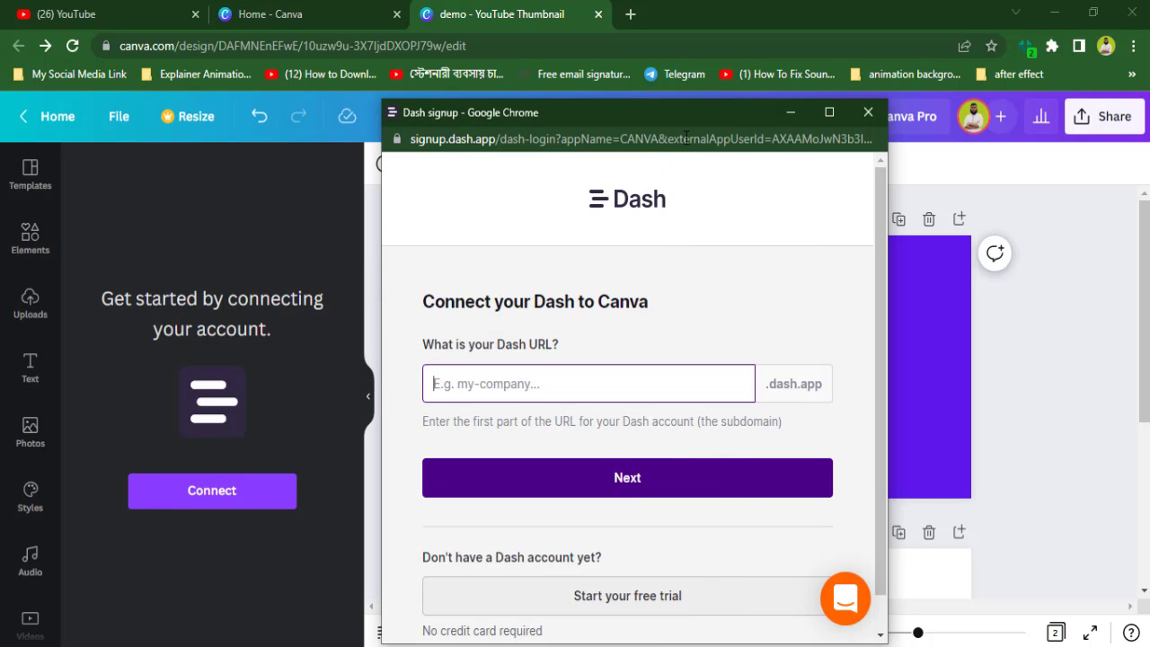
left_click_drag(667, 113, 693, 16)
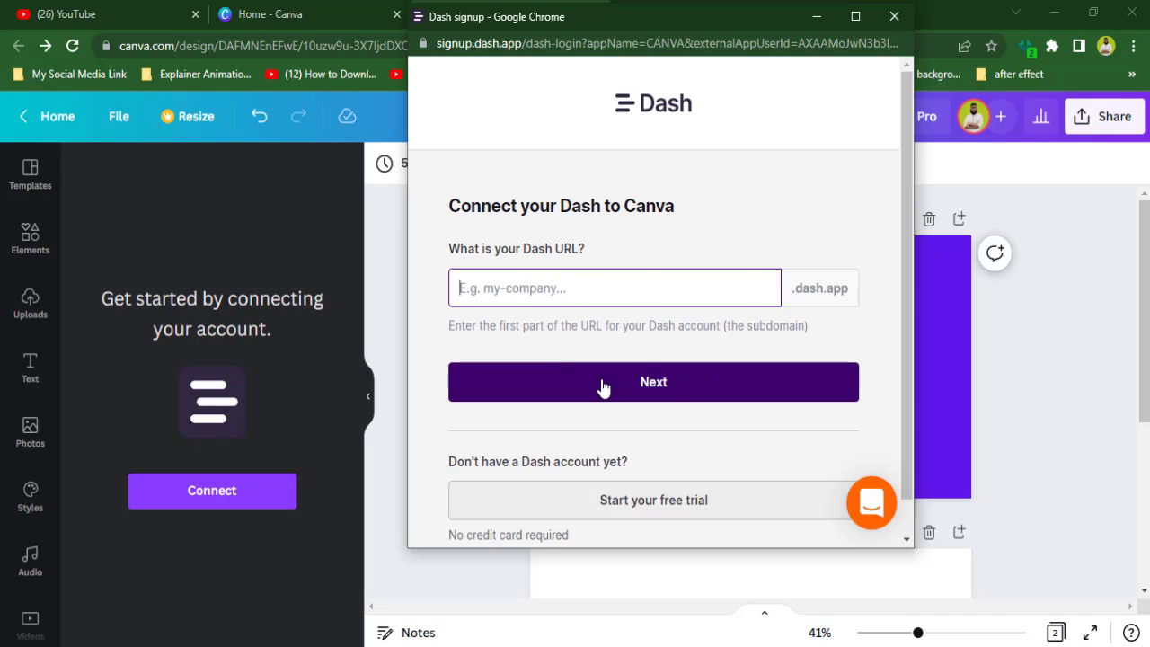
left_click(609, 325)
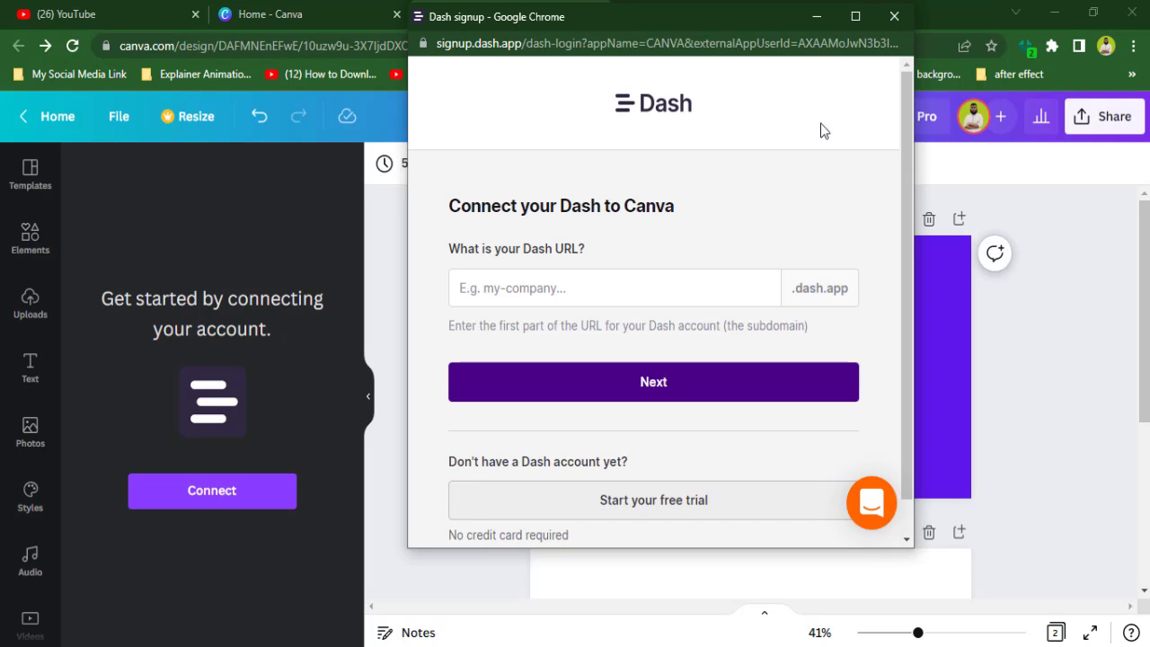
left_click_drag(746, 10, 776, 23)
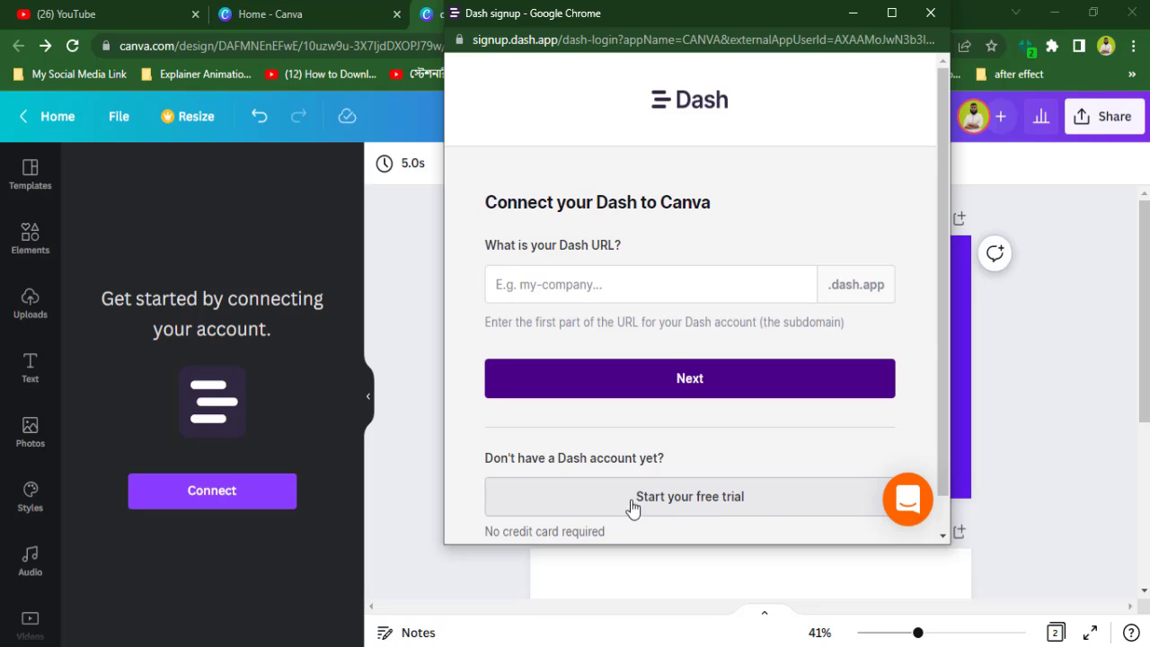
left_click(937, 22)
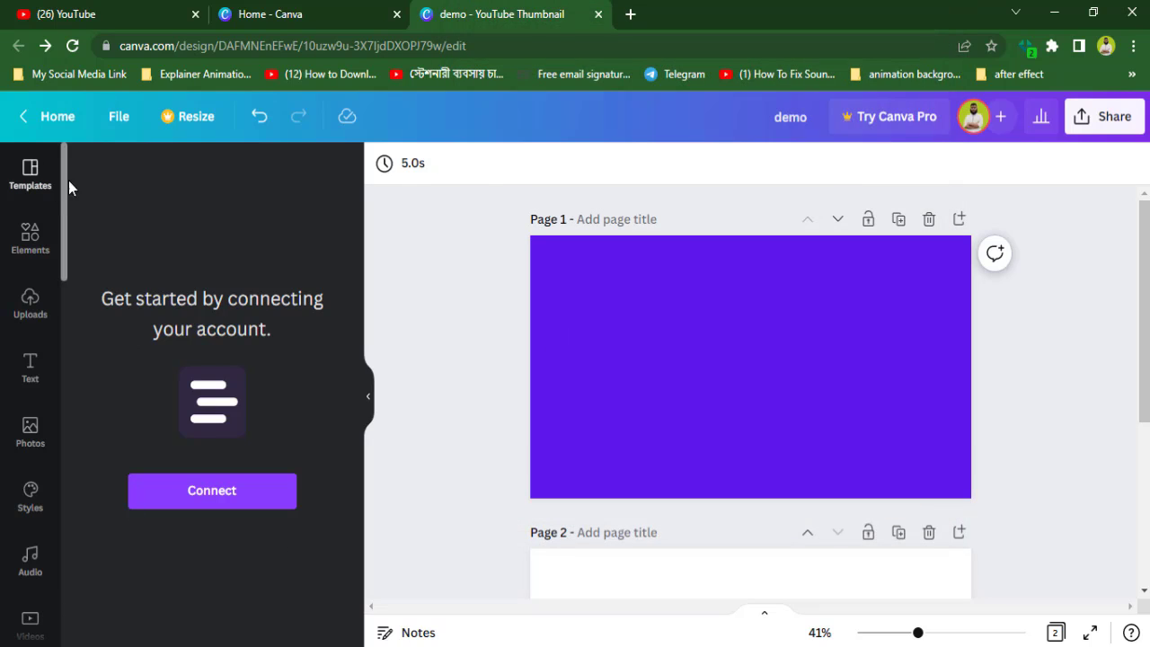
mouse_move(66, 194)
left_mouse_down()
mouse_move(74, 453)
mouse_move(65, 578)
mouse_move(83, 455)
mouse_move(94, 182)
mouse_move(71, 563)
mouse_move(56, 343)
mouse_move(94, 183)
mouse_move(66, 570)
mouse_move(89, 190)
left_mouse_up()
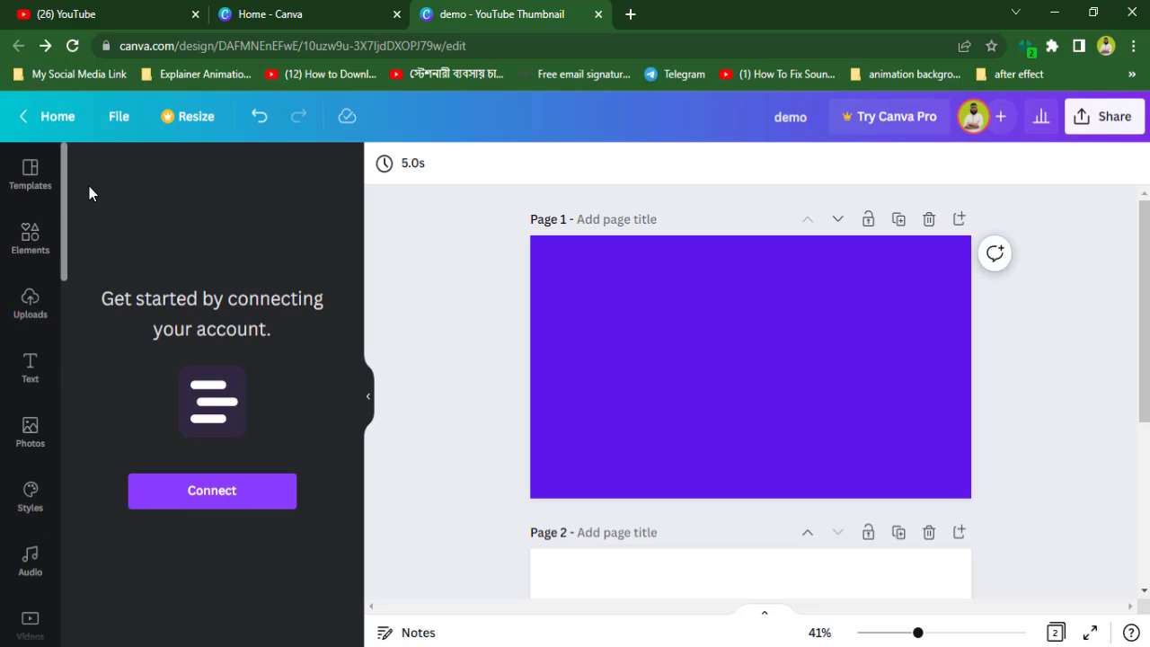